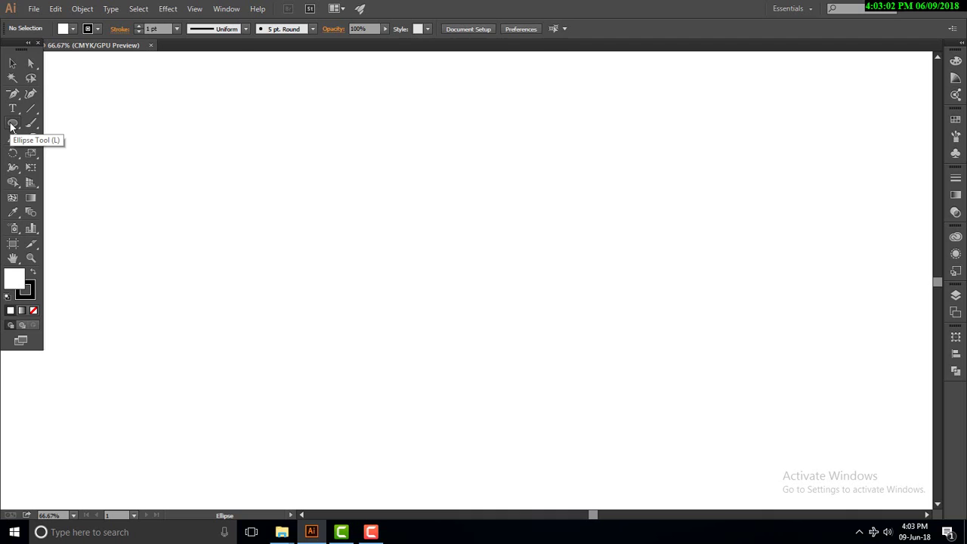
- Select the Ellipse Tool (L) from the toolbar on the blank artboard
click(12, 123)
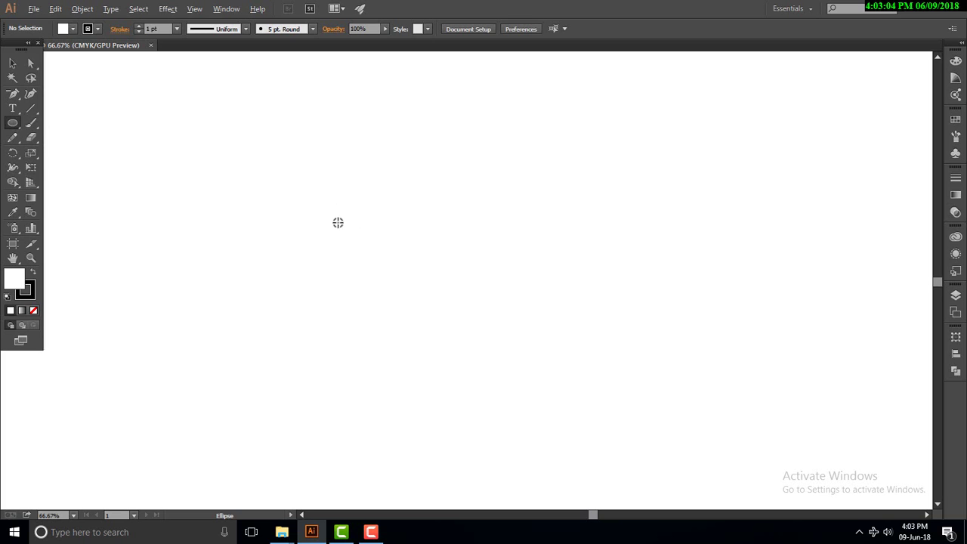
- Draw a circle, move it toward the page centre, and set its width to 50 mm
drag(338, 222, 378, 259)
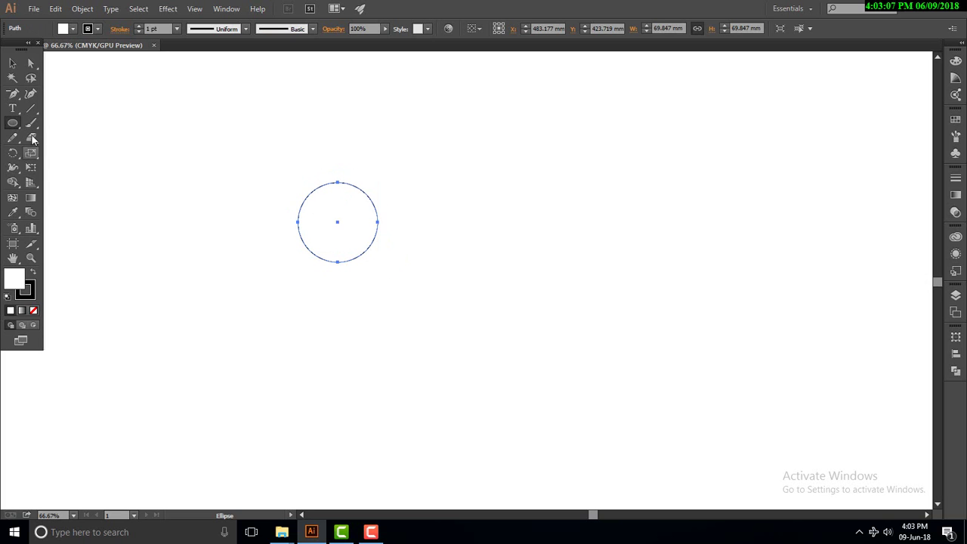
click(12, 62)
drag(194, 136, 575, 336)
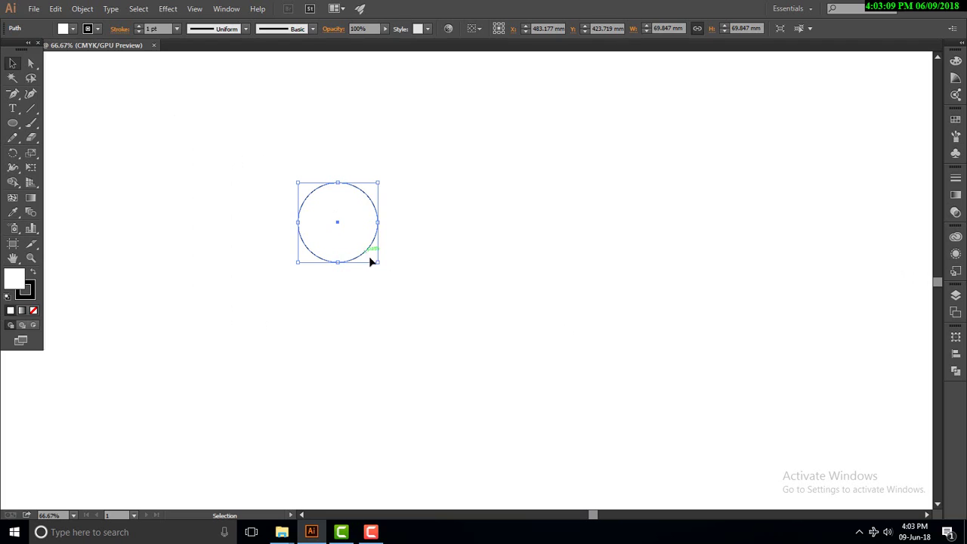
drag(371, 262, 457, 316)
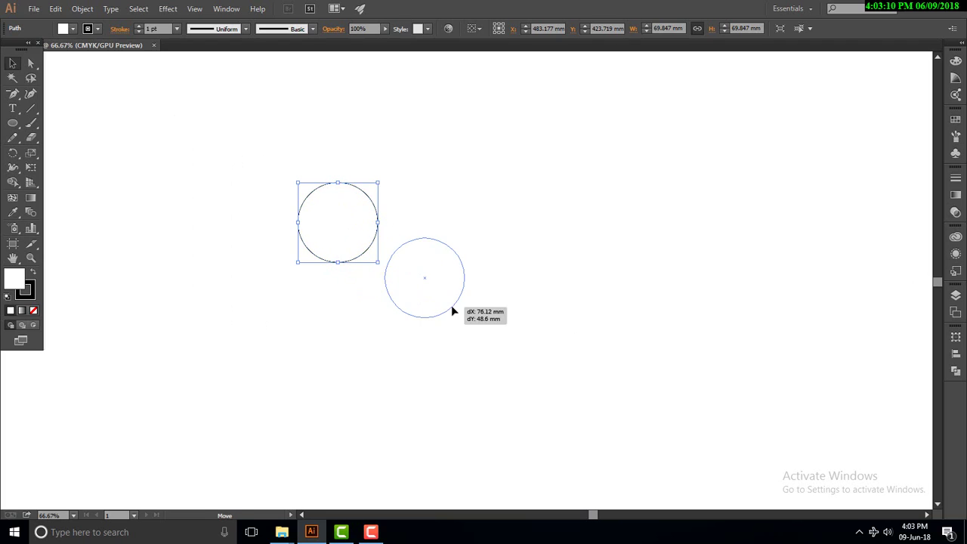
click(682, 28)
text(50)
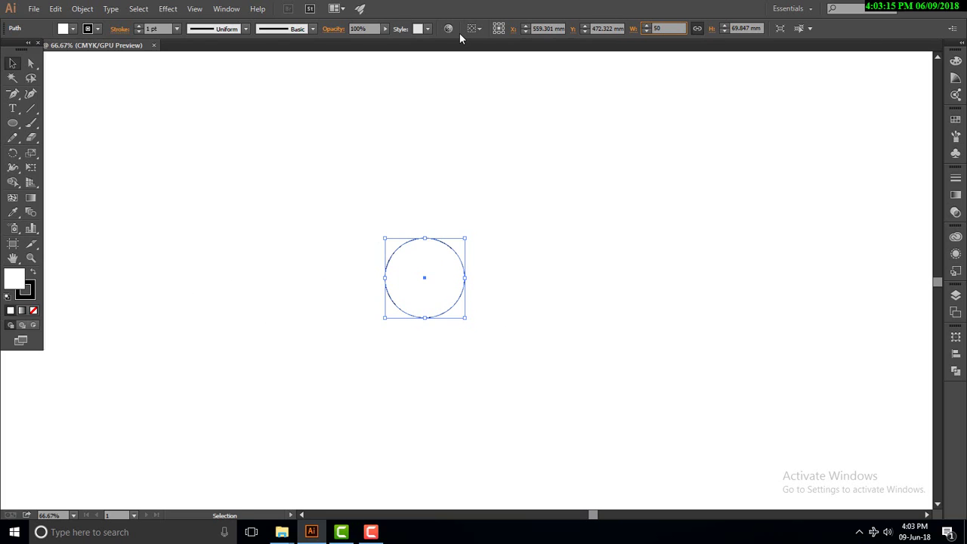
key(Return)
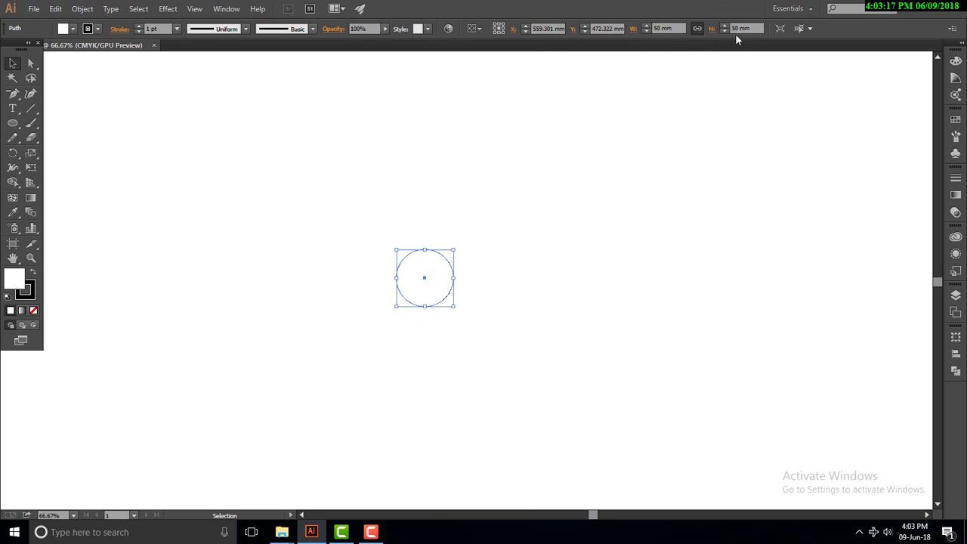
- Set the circle's stroke weight to 4 pt and zoom in on it
click(475, 305)
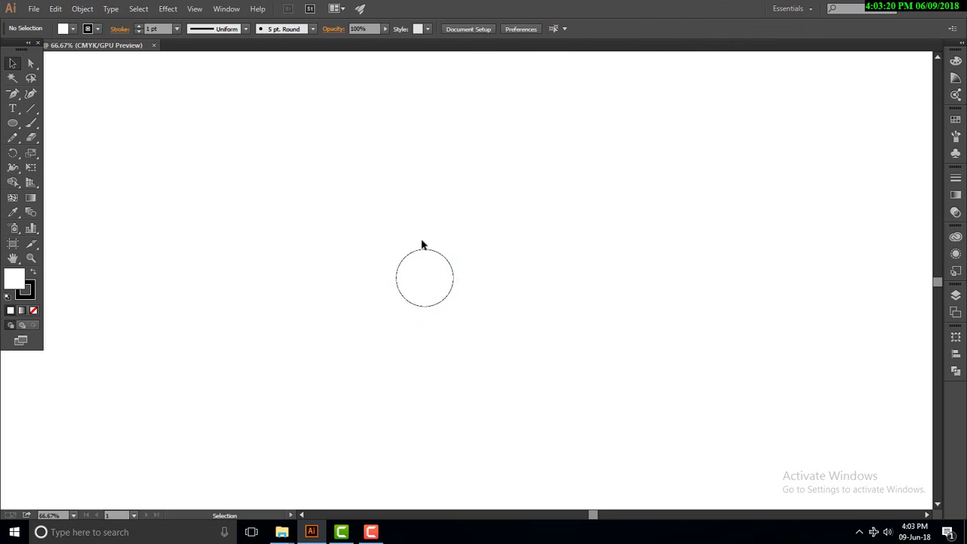
click(424, 249)
click(139, 28)
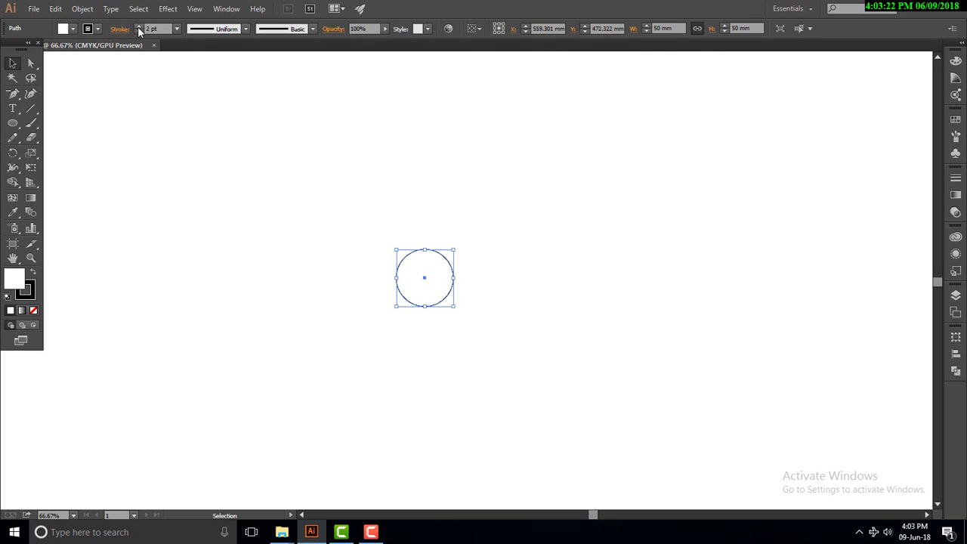
click(138, 29)
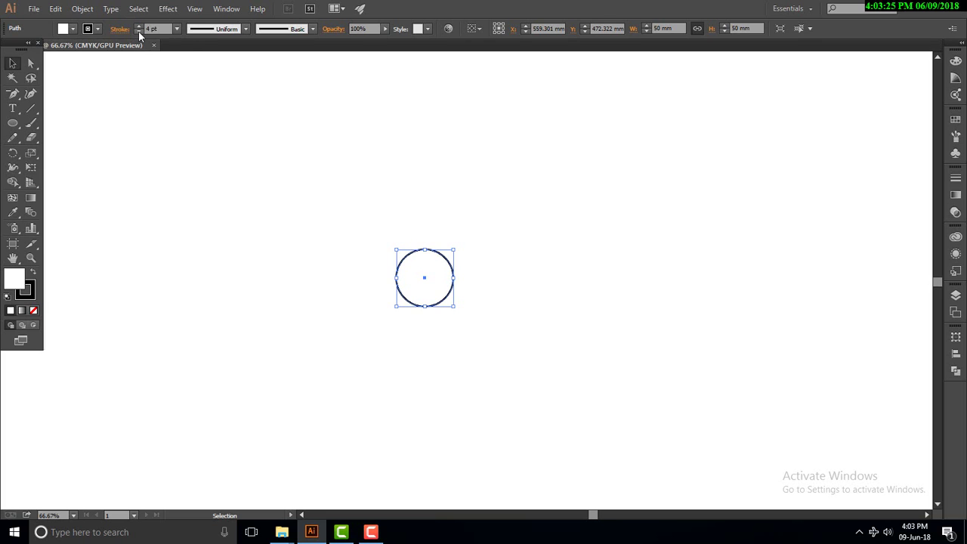
click(138, 32)
click(139, 26)
click(598, 292)
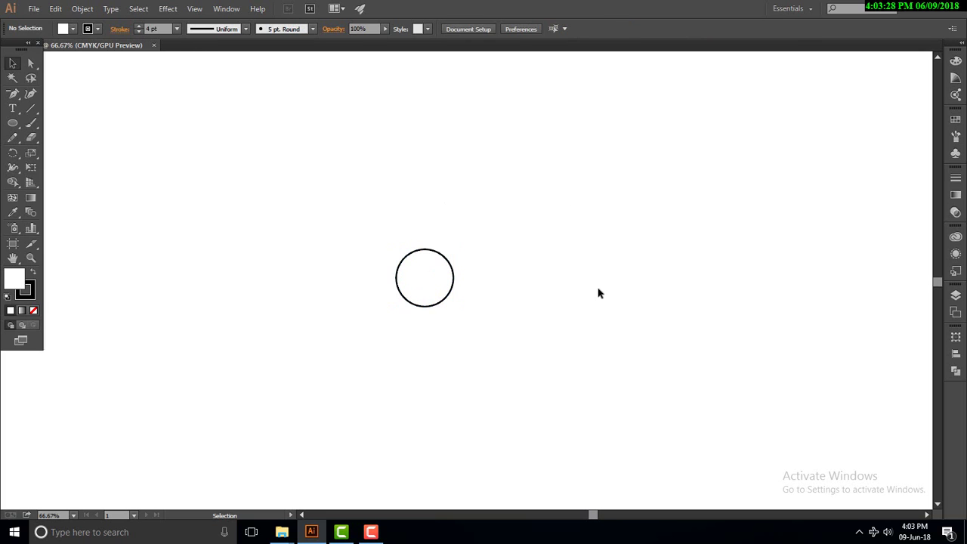
key(ctrl+plus)
key(ctrl+plus)
- Copy the circle and paste the copy in front, exactly on top of the original
mouse_move(487, 321)
mouse_down()
mouse_move(613, 305)
mouse_move(539, 306)
mouse_up()
click(559, 300)
key(space)
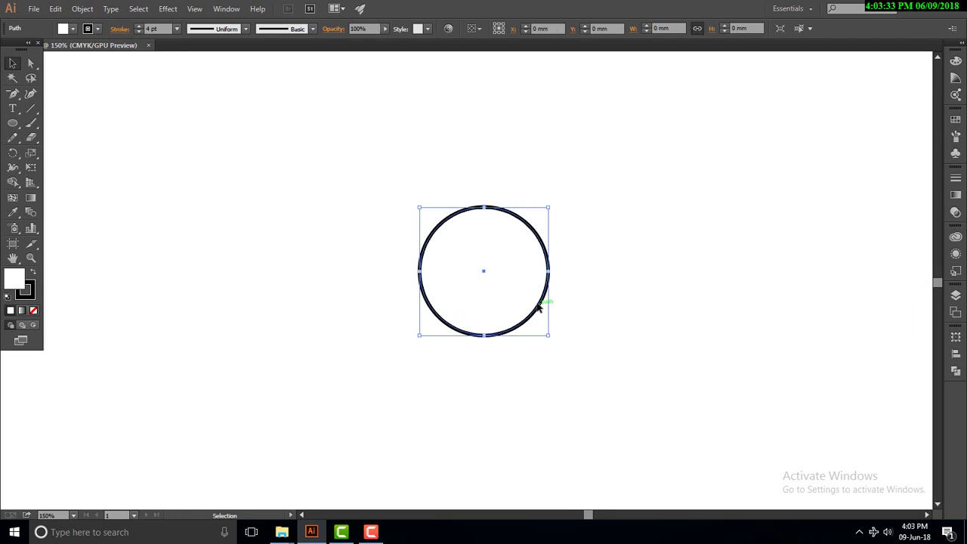
key(ctrl+c)
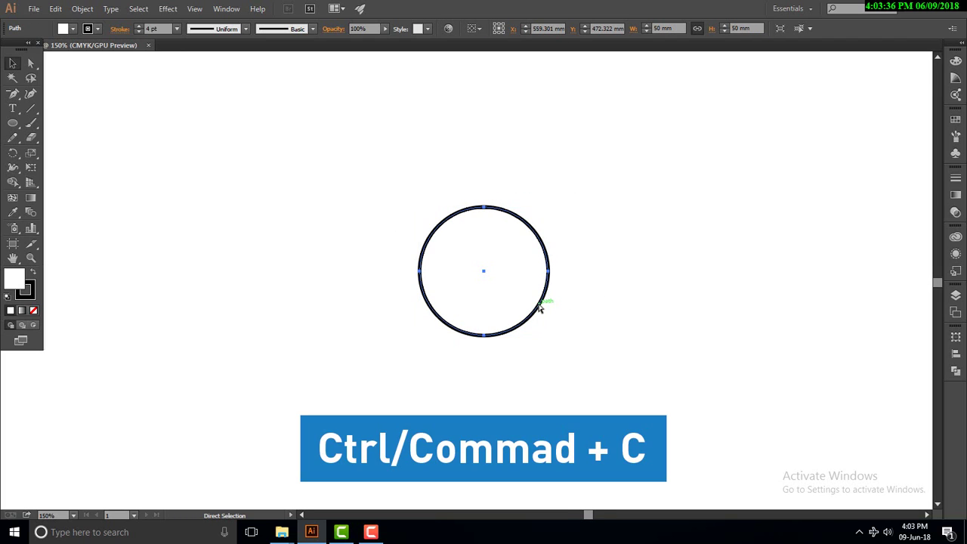
key(ctrl+f)
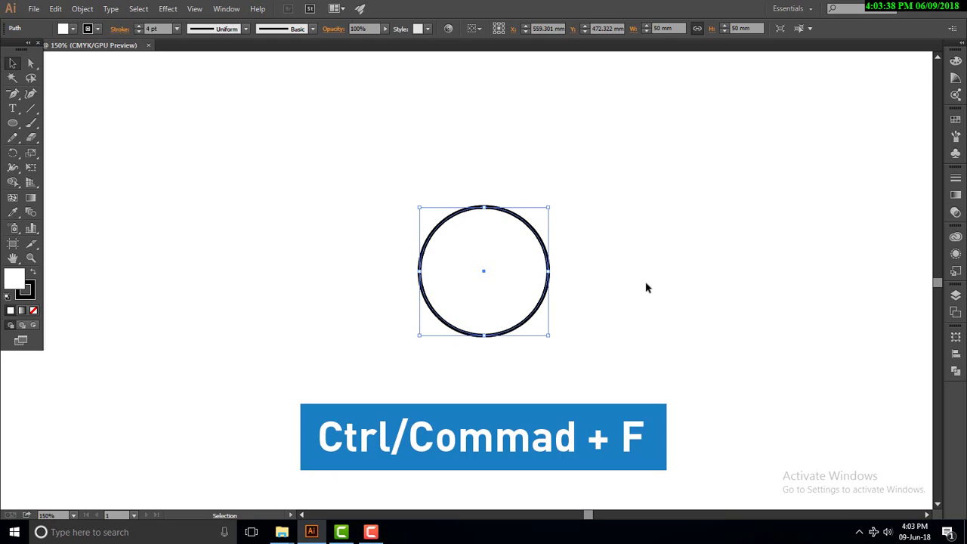
click(646, 285)
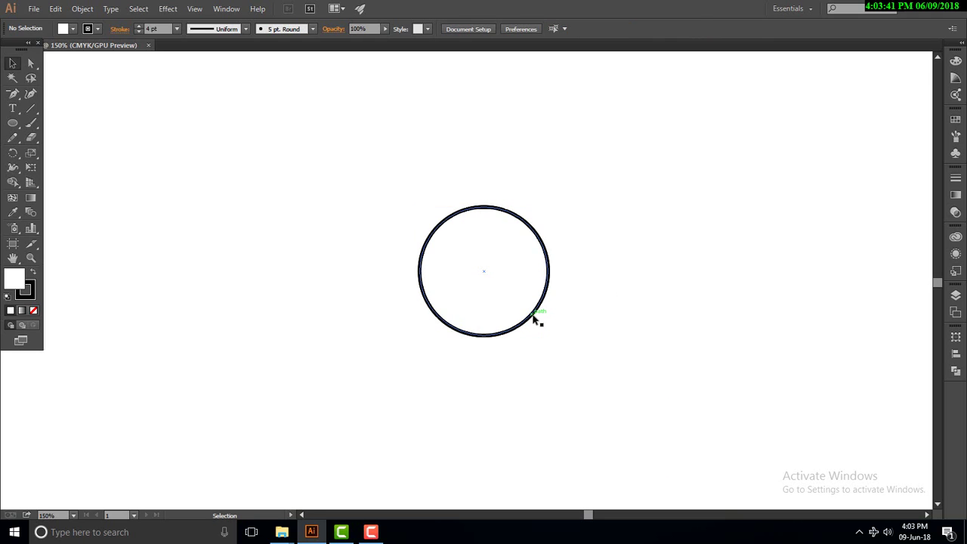
click(534, 319)
triple_click(661, 28)
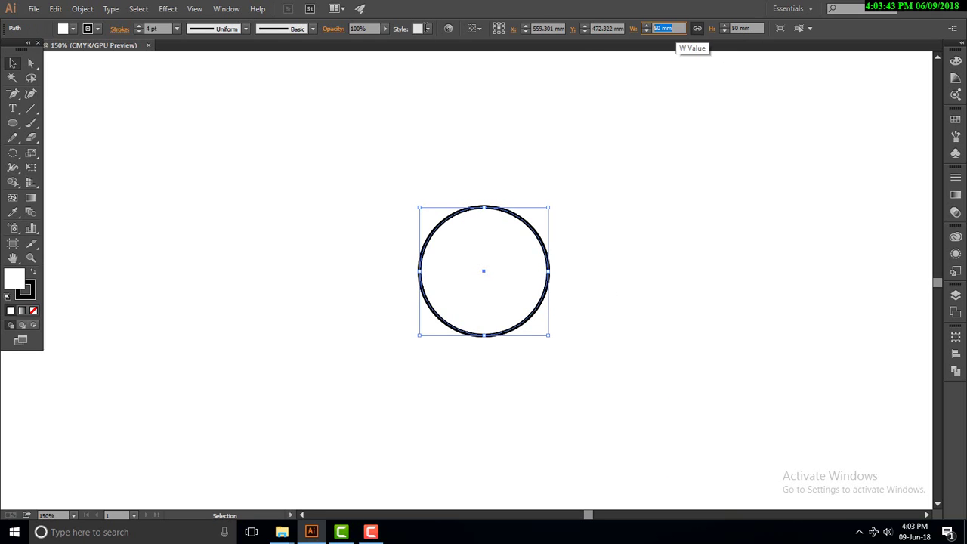
key(Return)
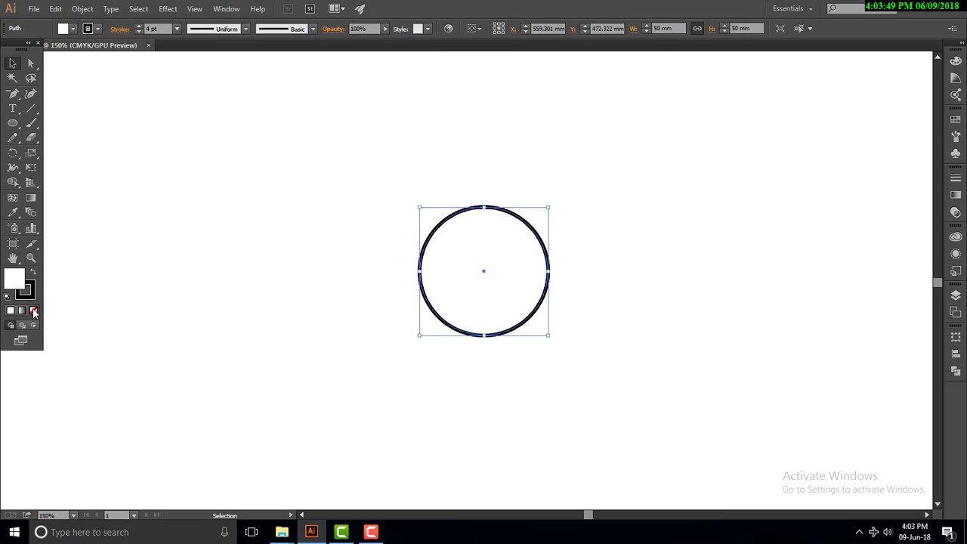
- Remove the copy's fill and enlarge it to 200 mm wide
click(34, 310)
click(582, 296)
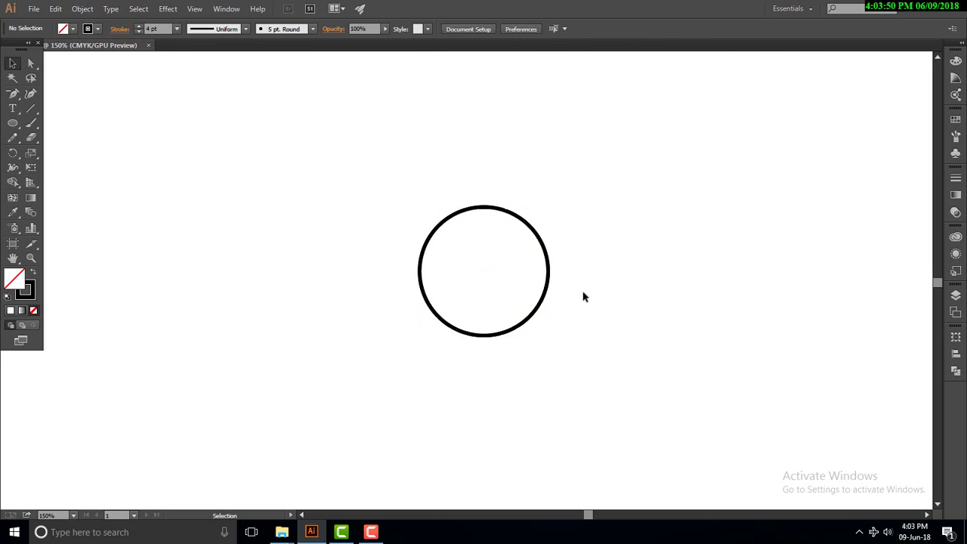
click(538, 305)
click(665, 29)
text(200)
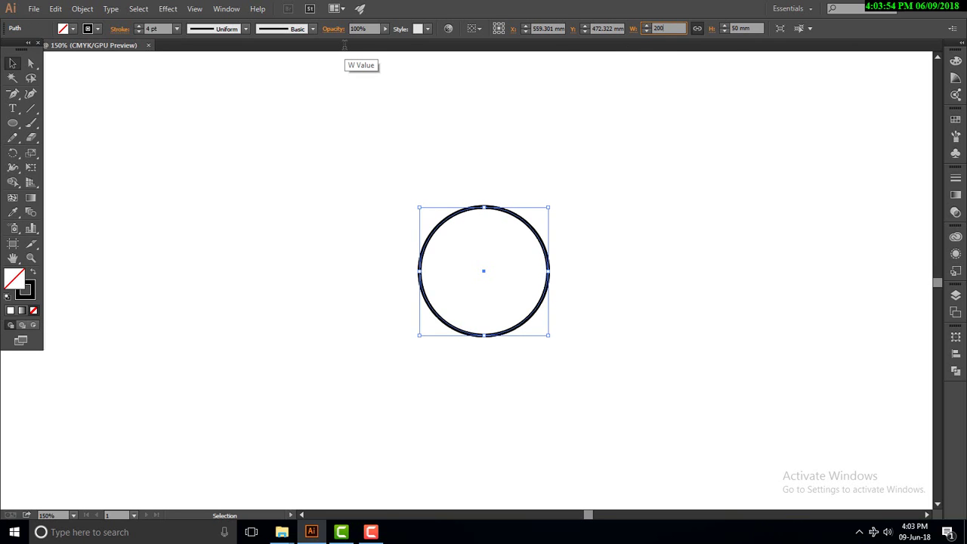
key(alt+Return)
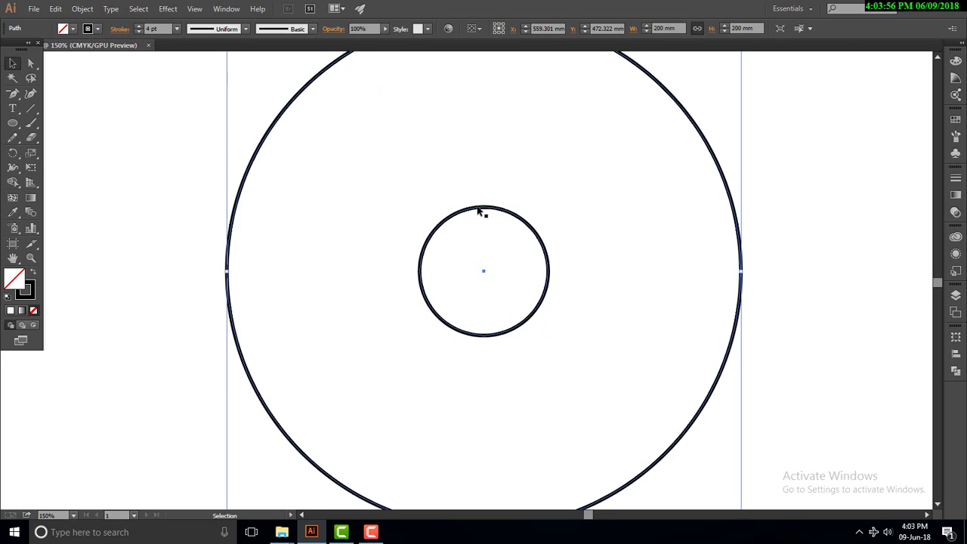
- Remove the small inner circle's fill and zoom out to 100%
click(481, 209)
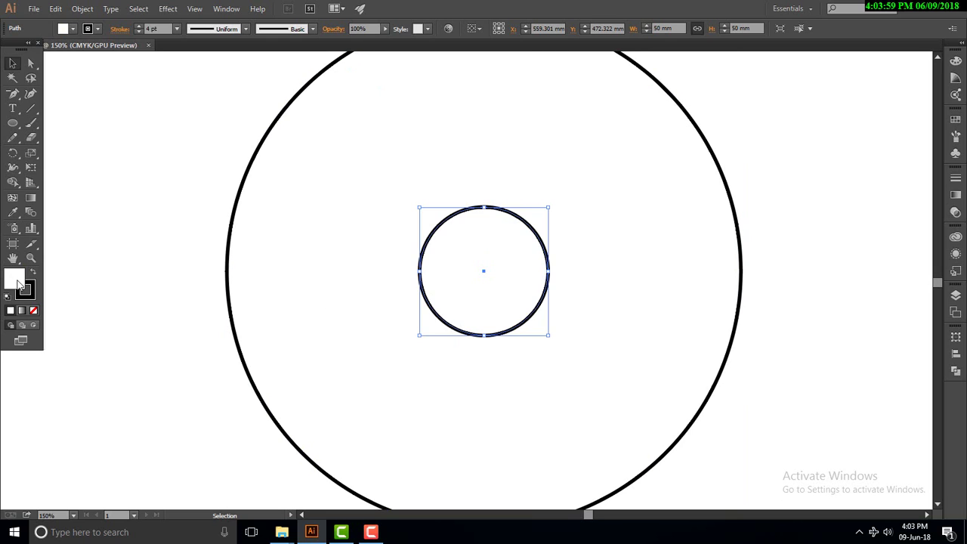
click(33, 311)
click(244, 249)
key(ctrl+minus)
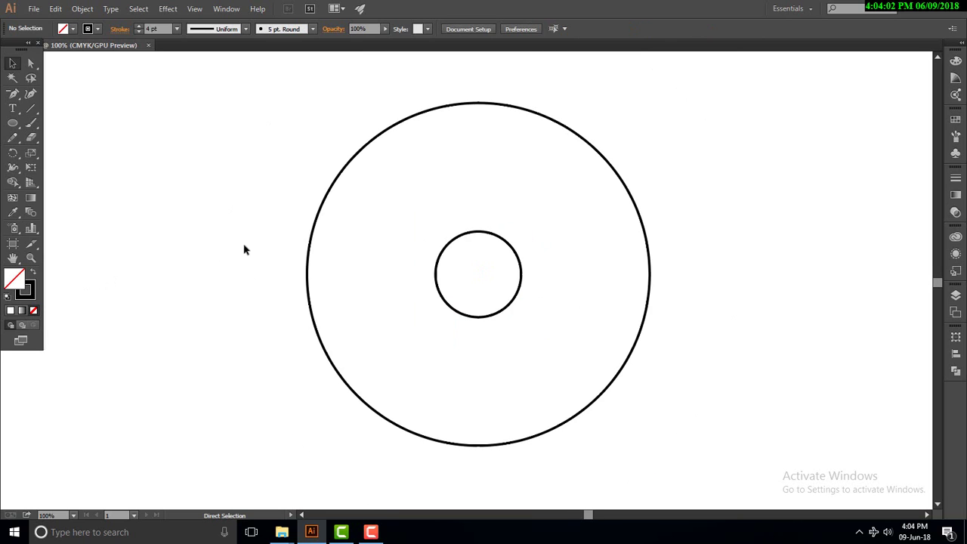
- Copy the small circle to just outside the large circle's upper left, deleting the intermediate copy
click(499, 307)
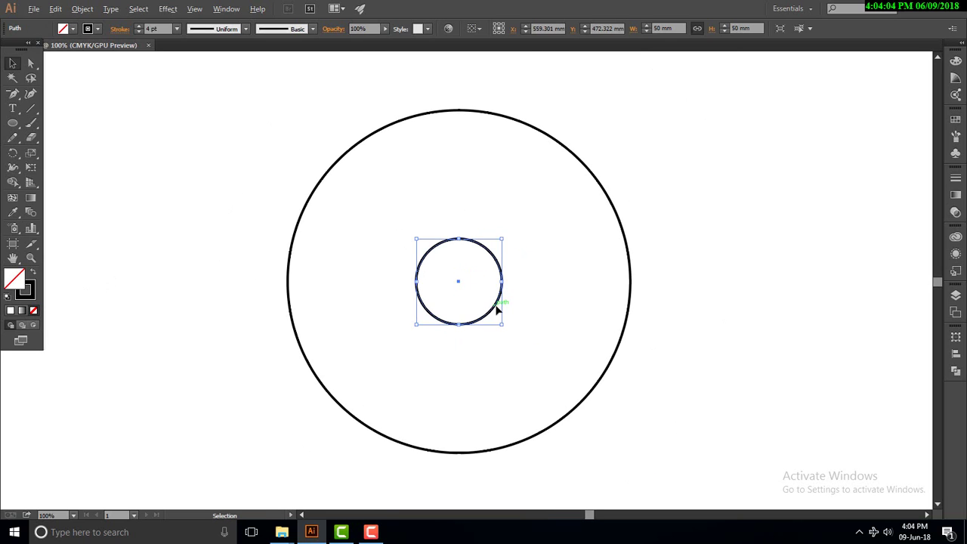
mouse_move(497, 309)
mouse_down()
mouse_move(494, 225)
mouse_move(522, 222)
mouse_move(300, 228)
mouse_up()
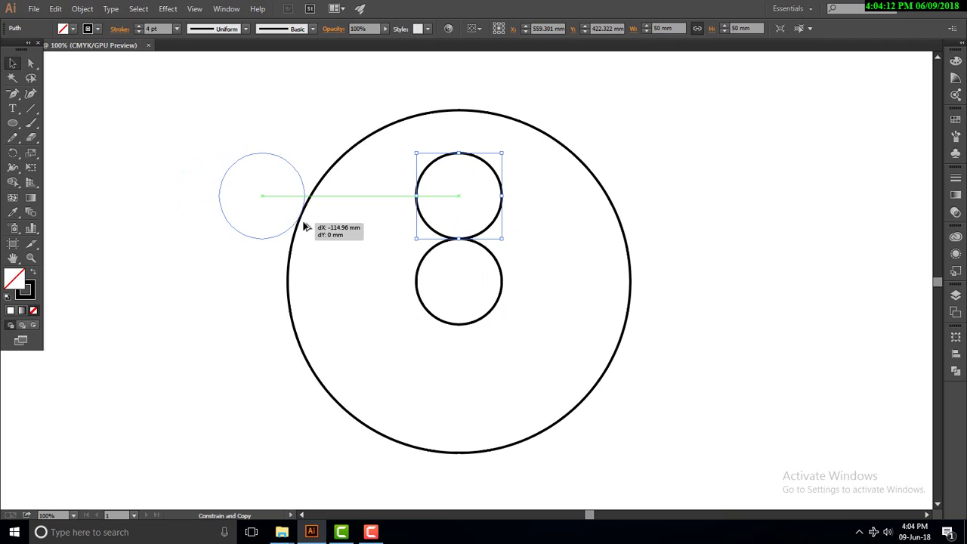
drag(300, 228, 303, 225)
drag(306, 225, 303, 223)
click(742, 205)
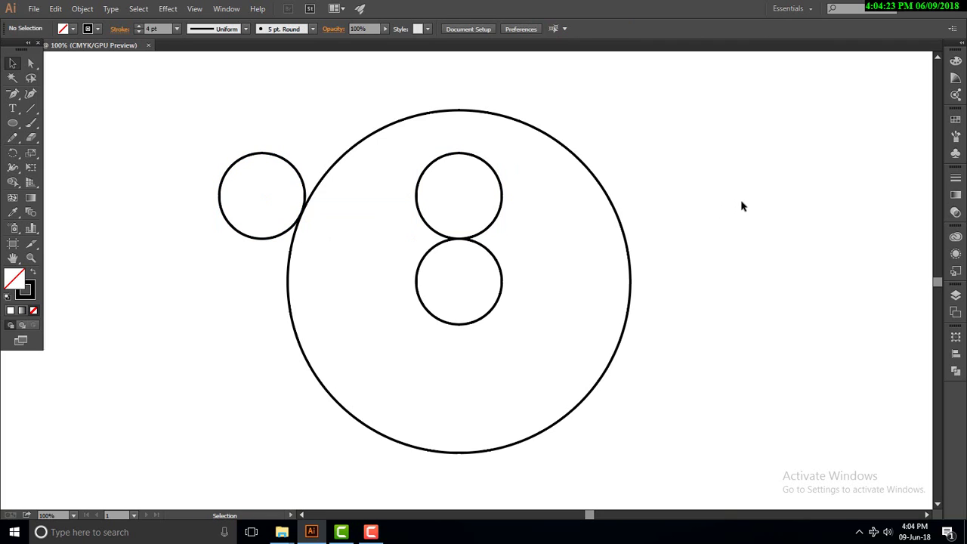
click(500, 224)
key(Delete)
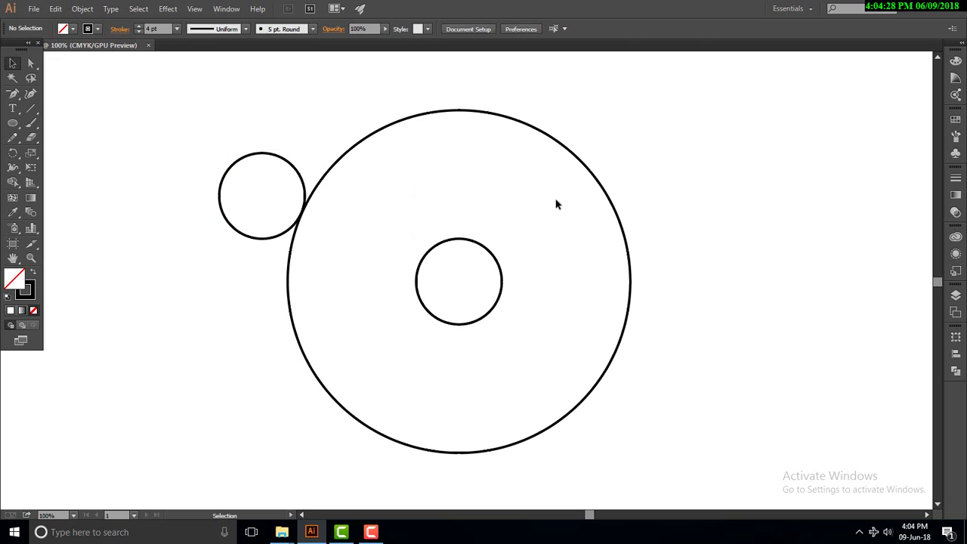
click(571, 149)
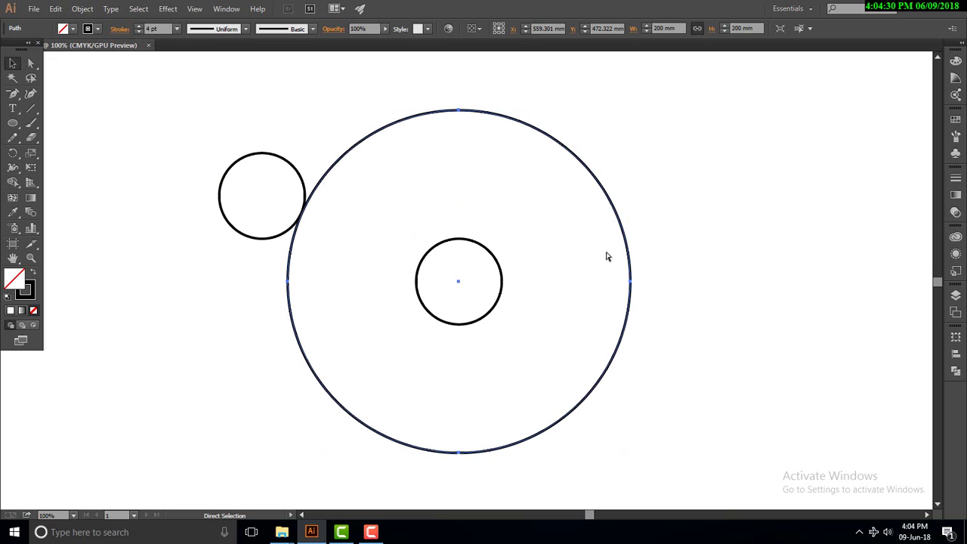
- Enlarge the outer circle to about 300 mm
key(ctrl+minus)
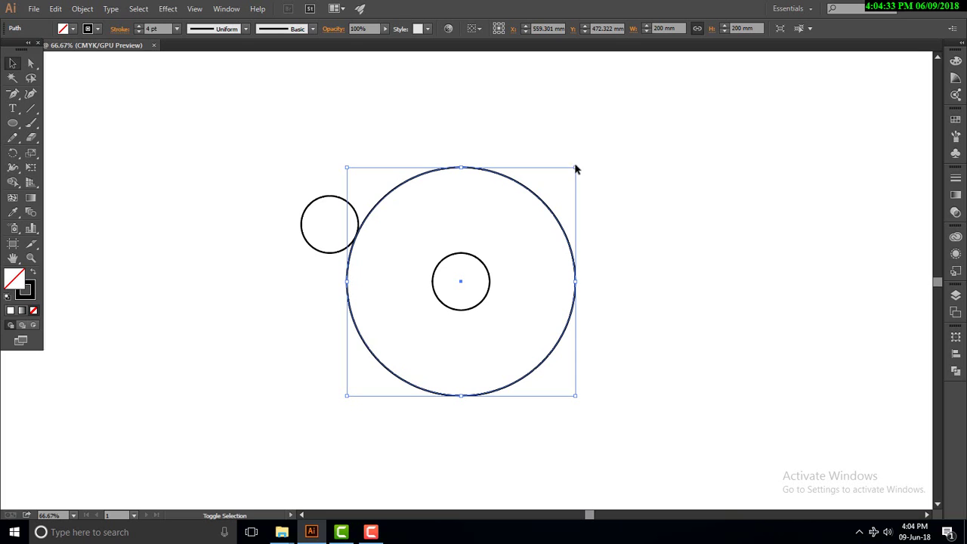
drag(576, 164, 631, 132)
drag(576, 169, 643, 108)
click(596, 220)
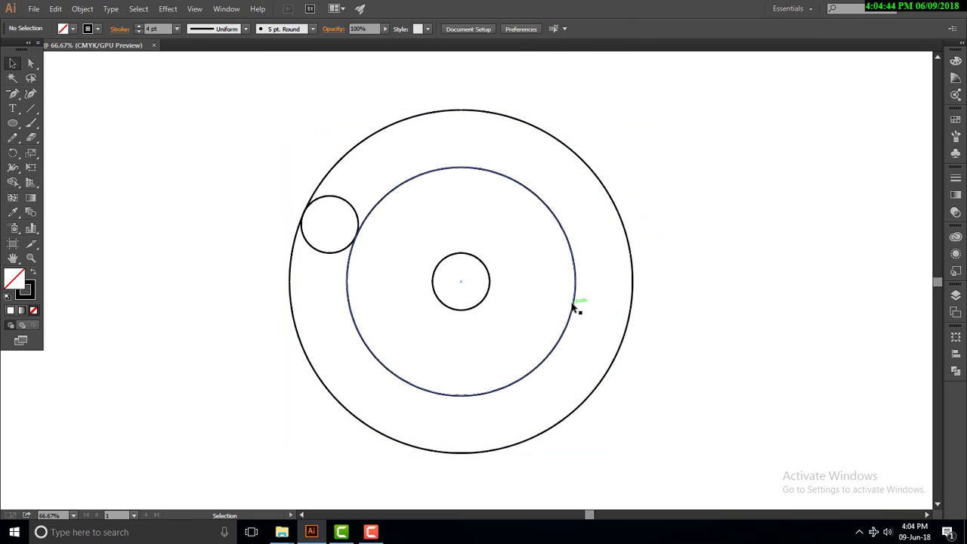
- Copy the 200 mm circle to the right and centre it on the small circle as key object
drag(575, 306, 900, 306)
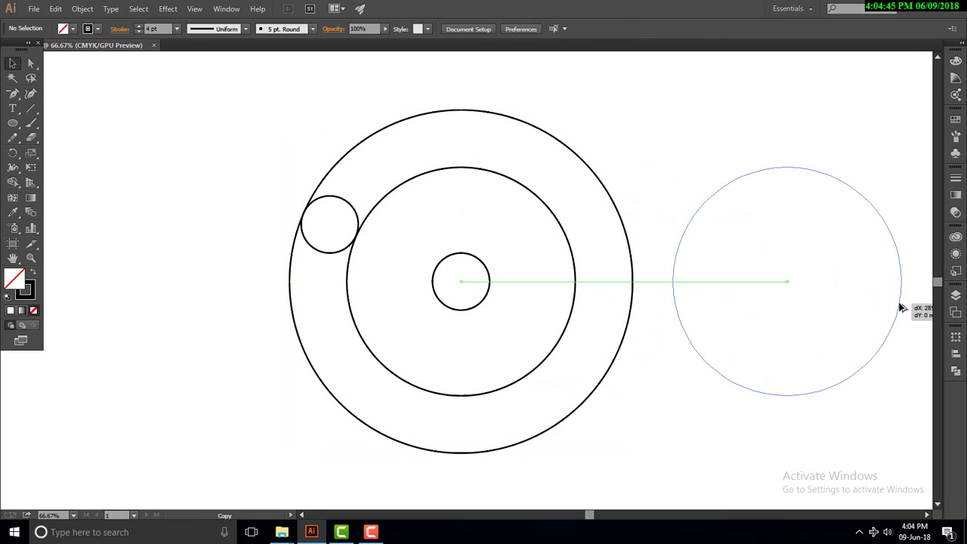
click(623, 148)
click(708, 201)
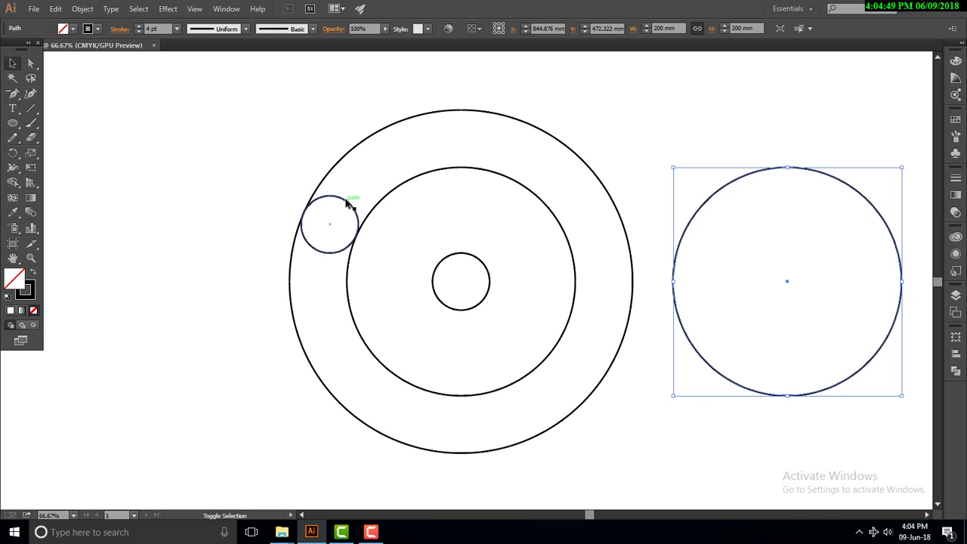
shift+click(347, 203)
click(497, 31)
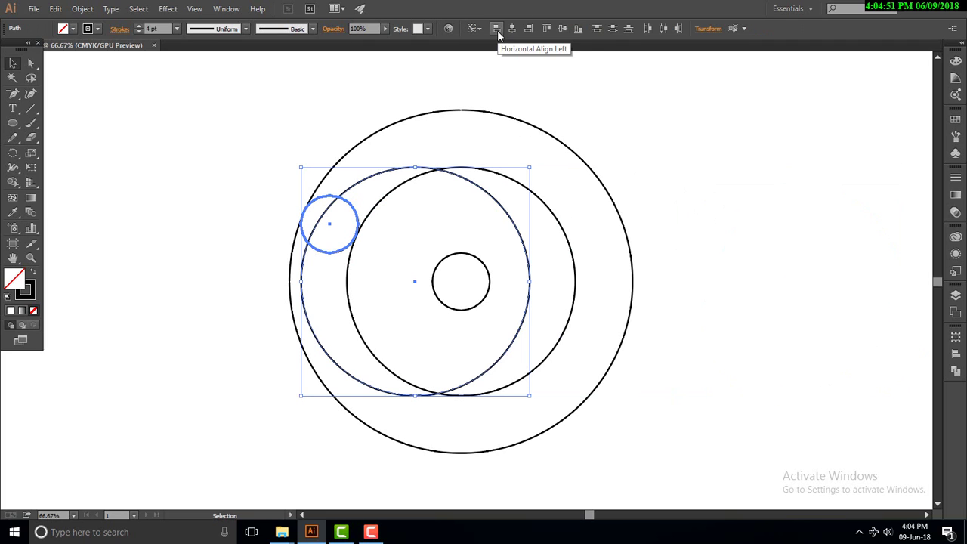
click(566, 28)
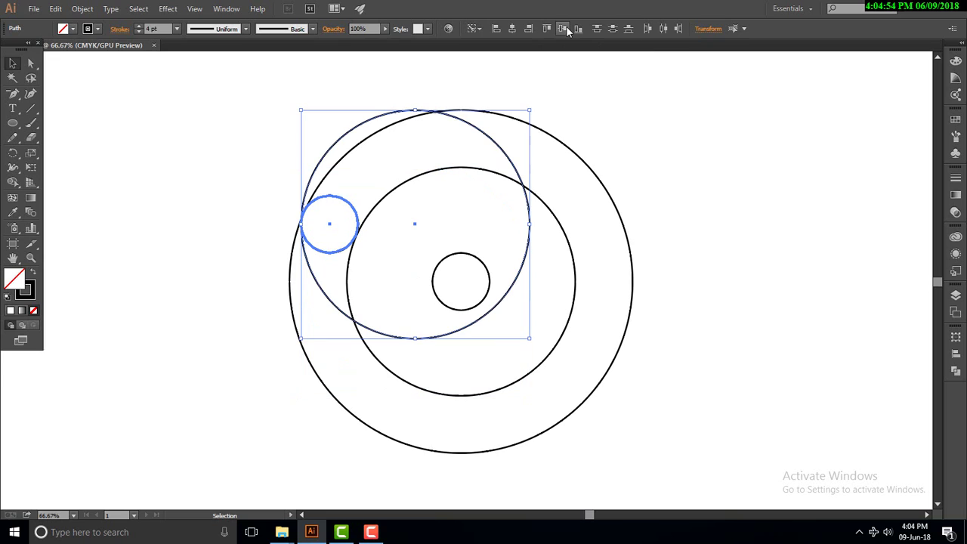
click(512, 28)
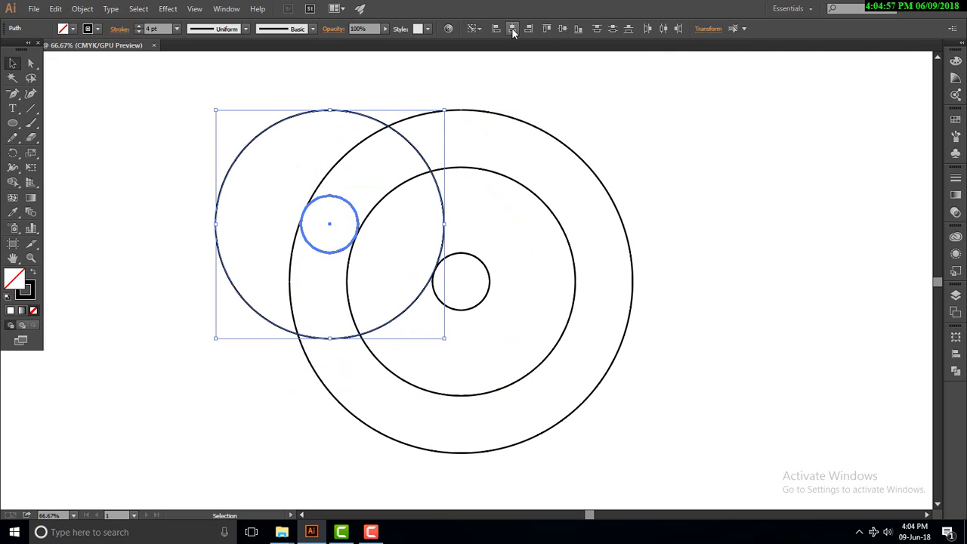
click(677, 190)
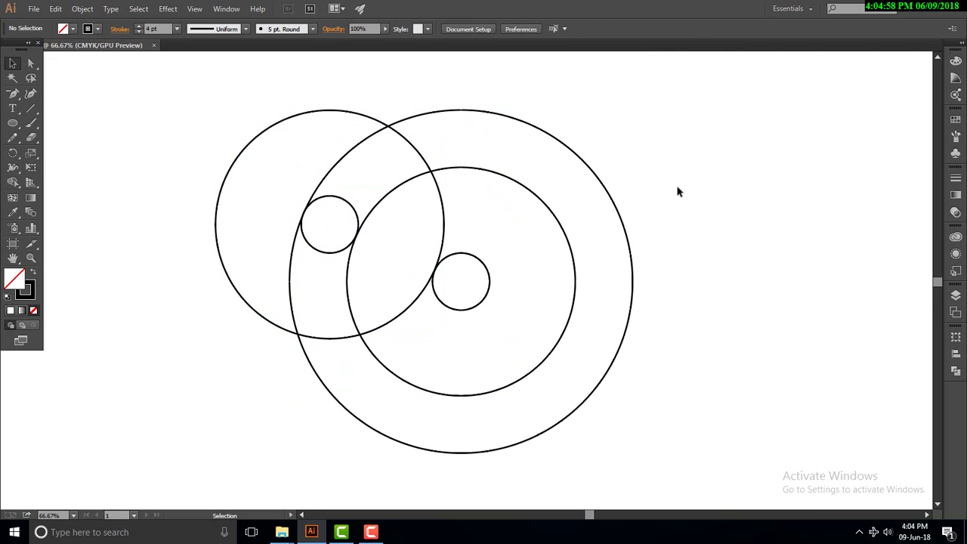
click(557, 140)
key(a)
key(v)
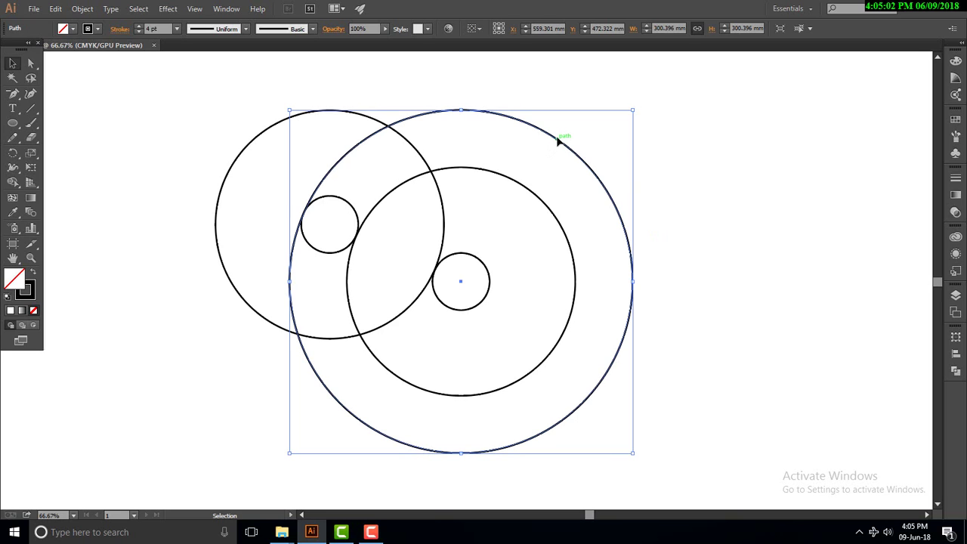
key(ctrl+minus)
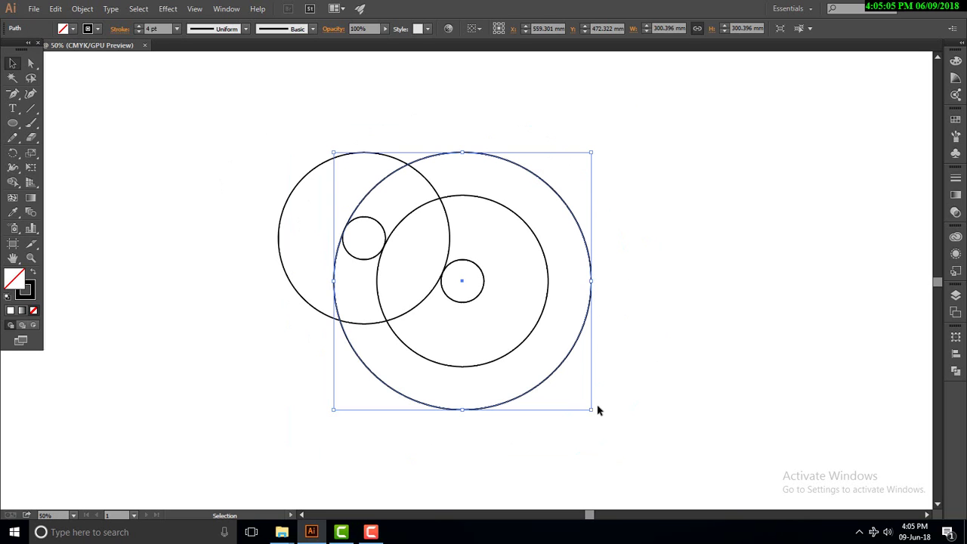
- Create a 450.24 mm copy of the outer ring around all the circles
drag(592, 410, 692, 476)
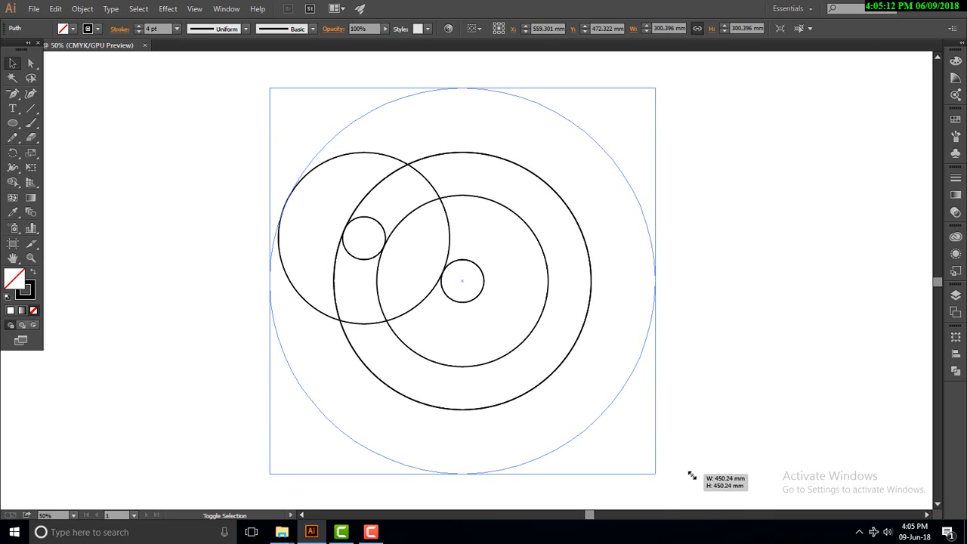
drag(691, 475, 691, 475)
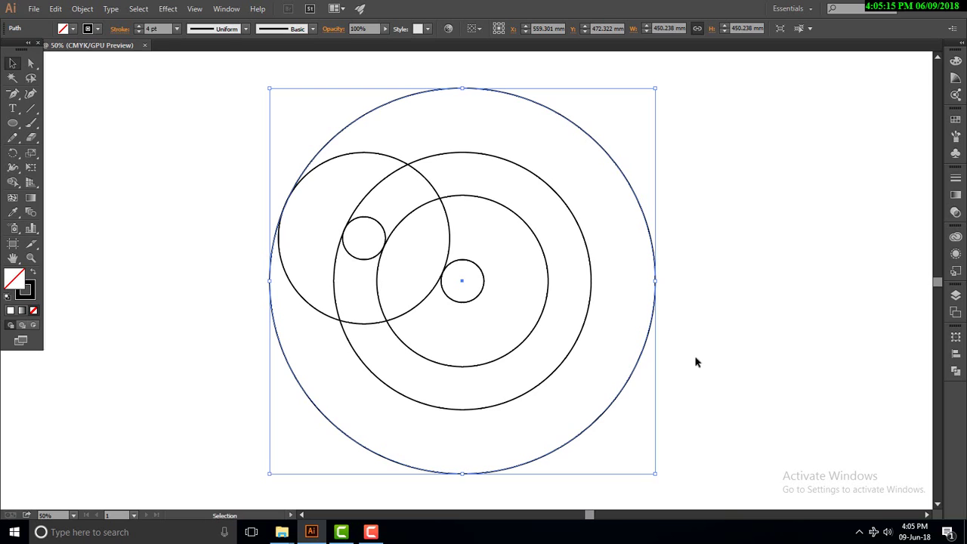
click(704, 321)
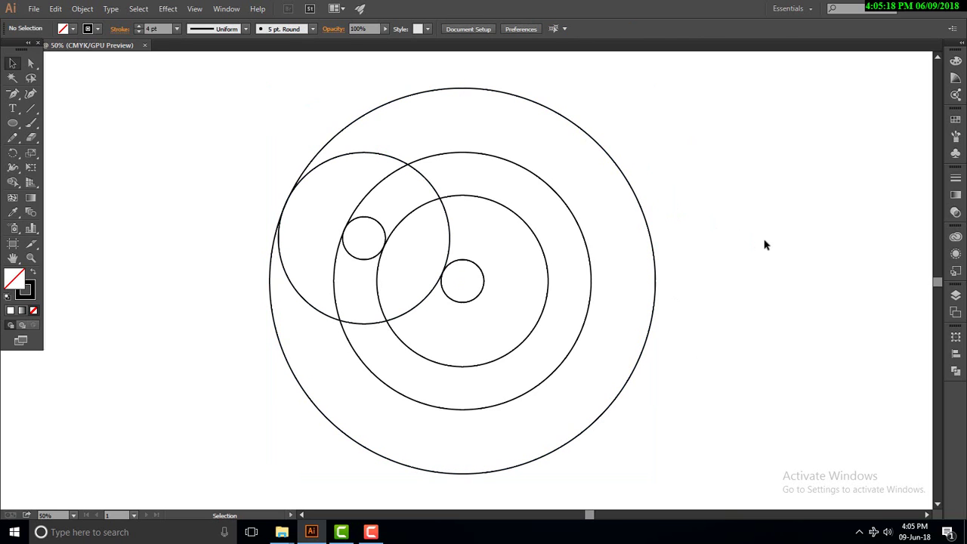
key(ctrl+minus)
drag(628, 299, 499, 259)
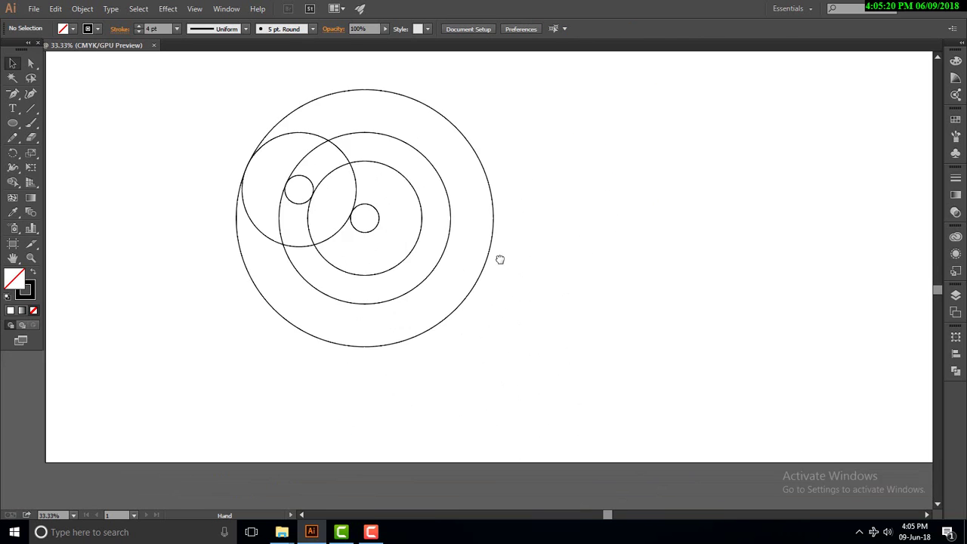
- Move all the circles together and scale them down to roughly half size
key(ctrl+a)
mouse_move(477, 377)
mouse_down()
mouse_move(522, 302)
mouse_move(597, 345)
mouse_up()
drag(627, 389, 615, 328)
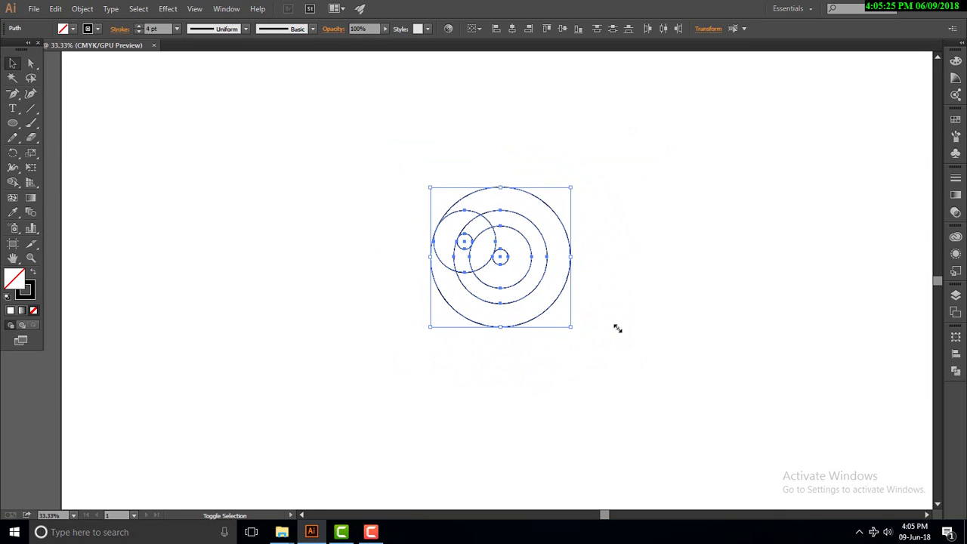
key(ctrl+plus)
key(ctrl+plus)
key(ctrl+plus)
drag(600, 262, 522, 317)
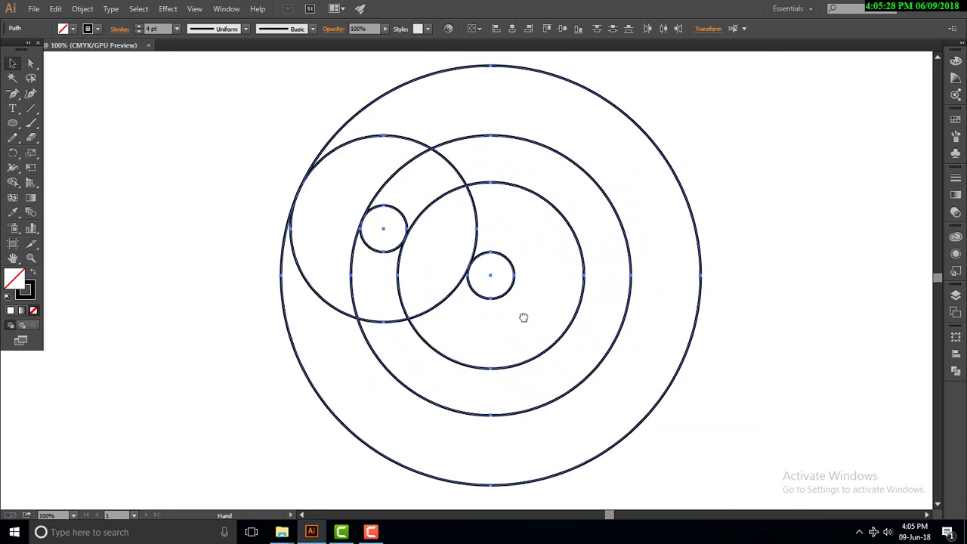
key(ctrl+minus)
click(614, 307)
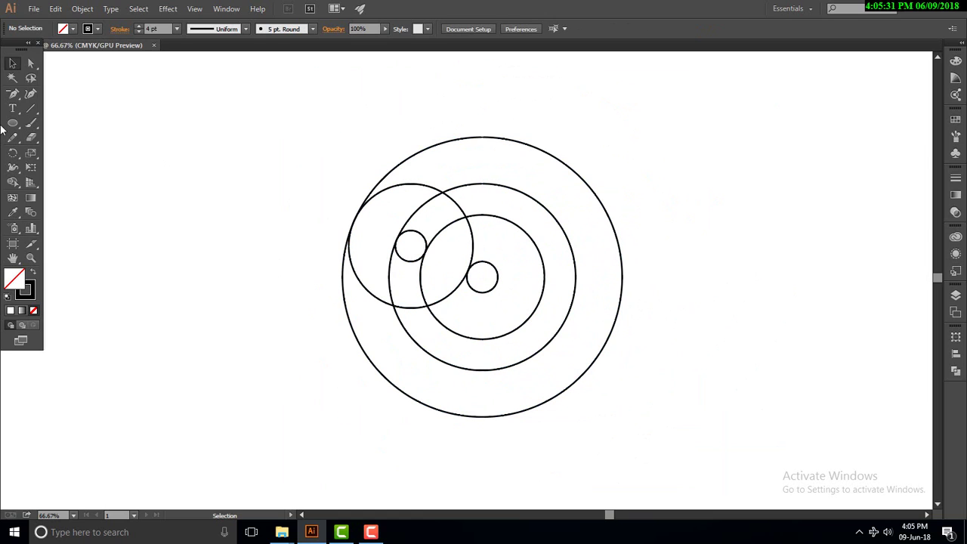
click(31, 108)
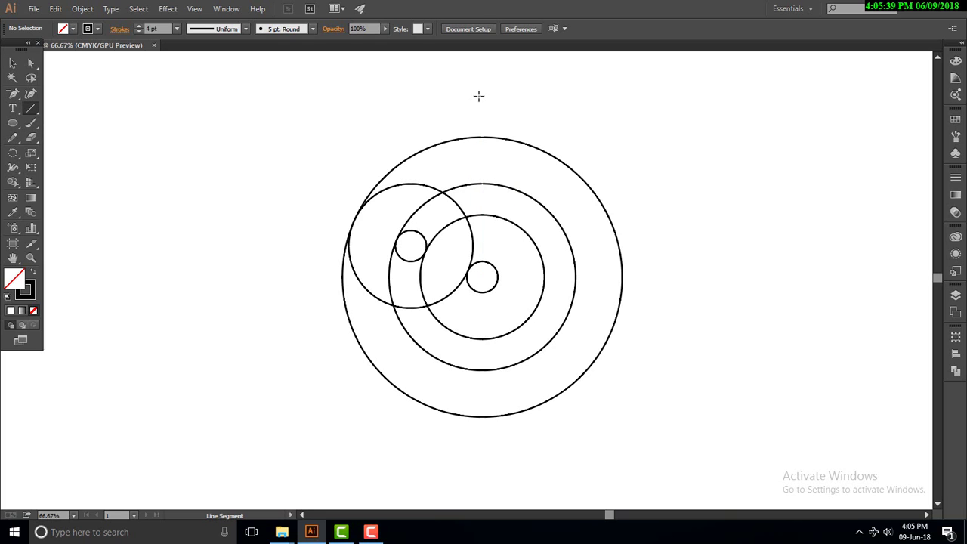
- Draw a vertical line through the circles' centre and rotate it 165° via Transform > Rotate
drag(479, 95, 497, 474)
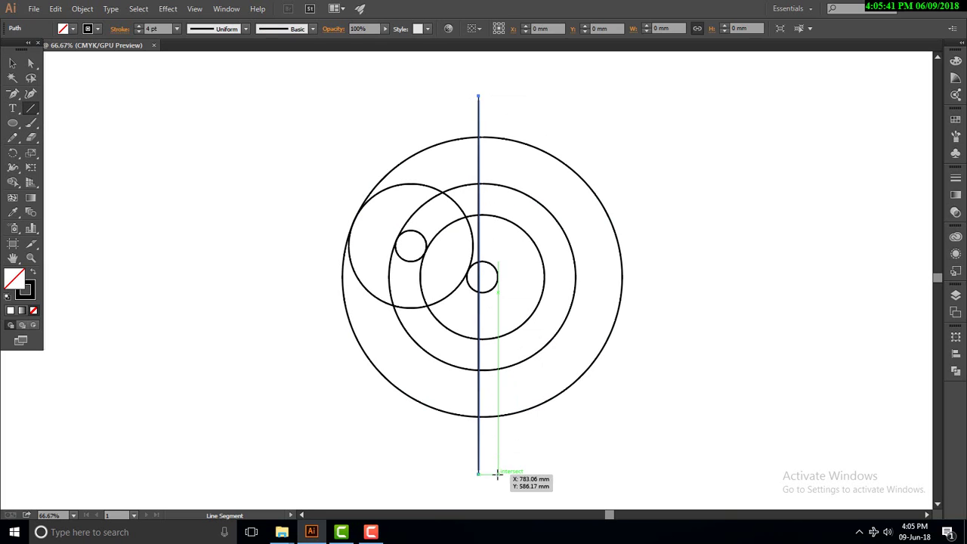
key(v)
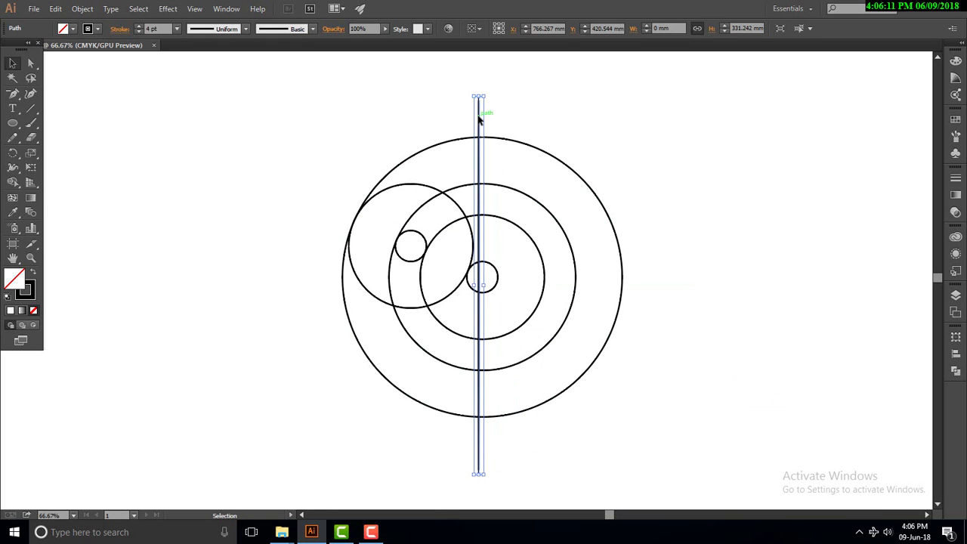
right_click(479, 119)
mouse_move(515, 275)
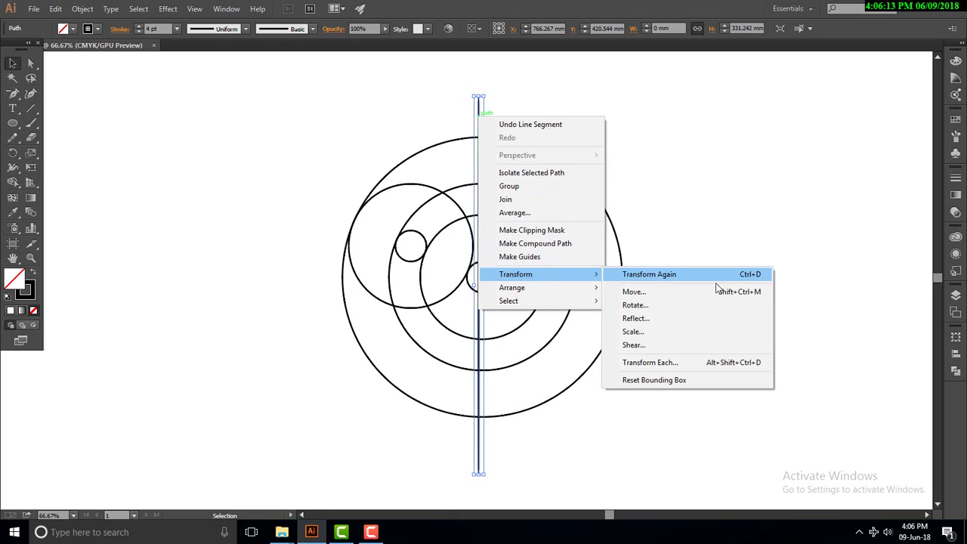
click(670, 305)
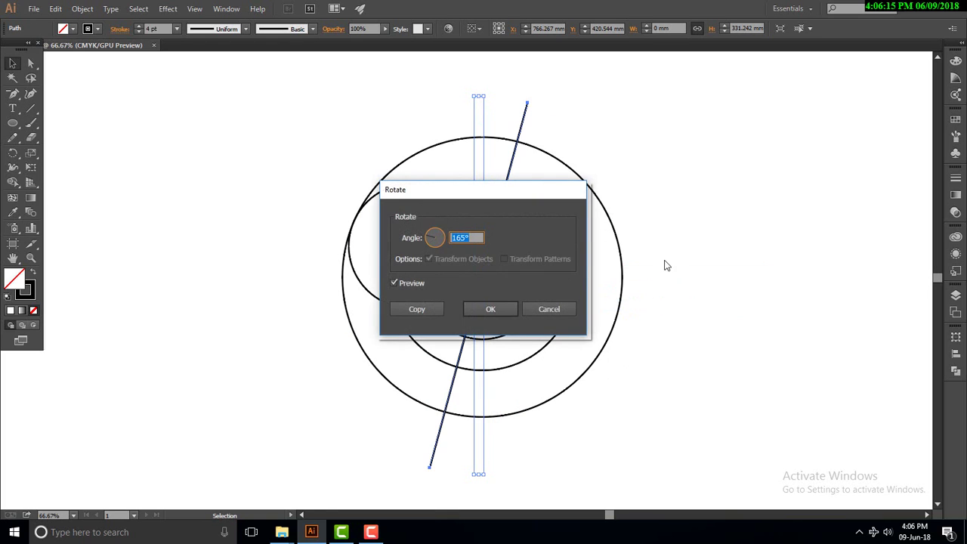
drag(495, 195, 820, 119)
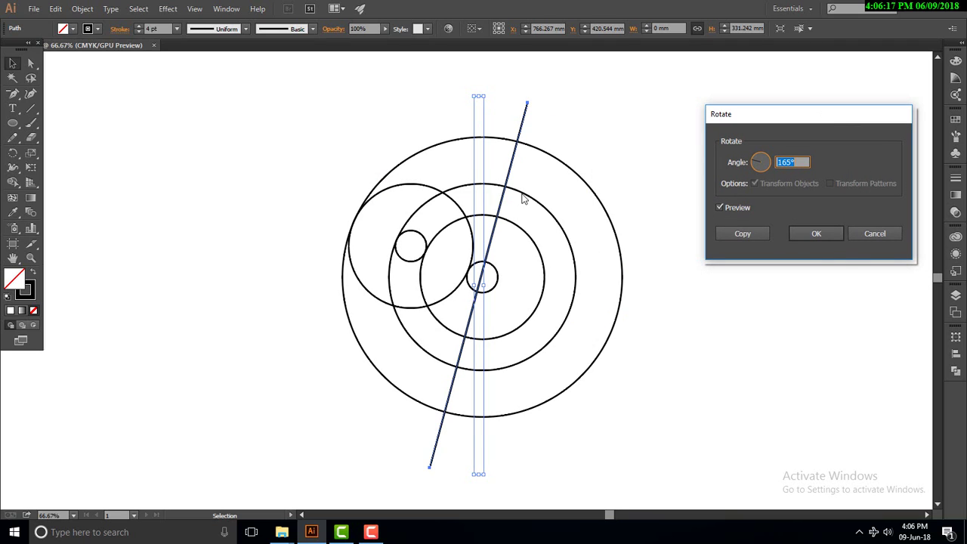
click(819, 236)
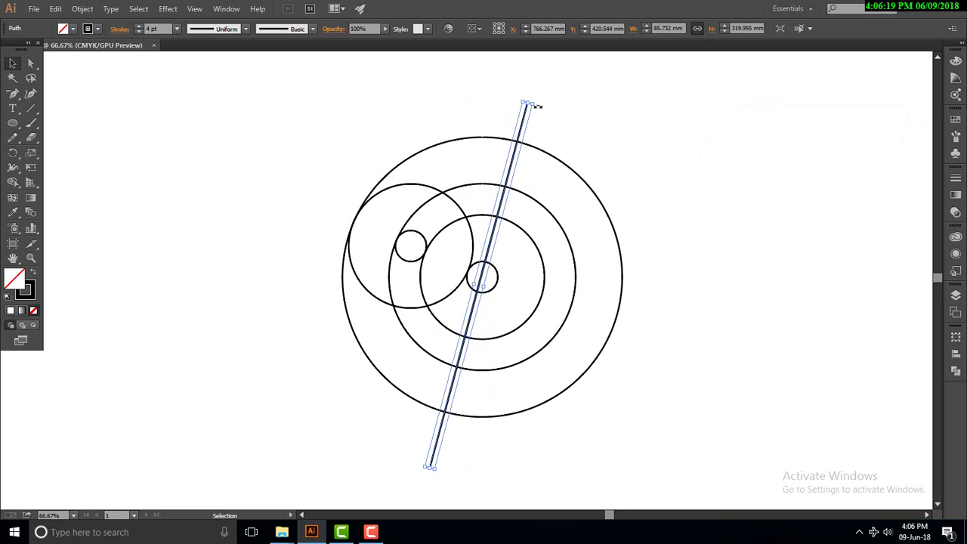
click(580, 96)
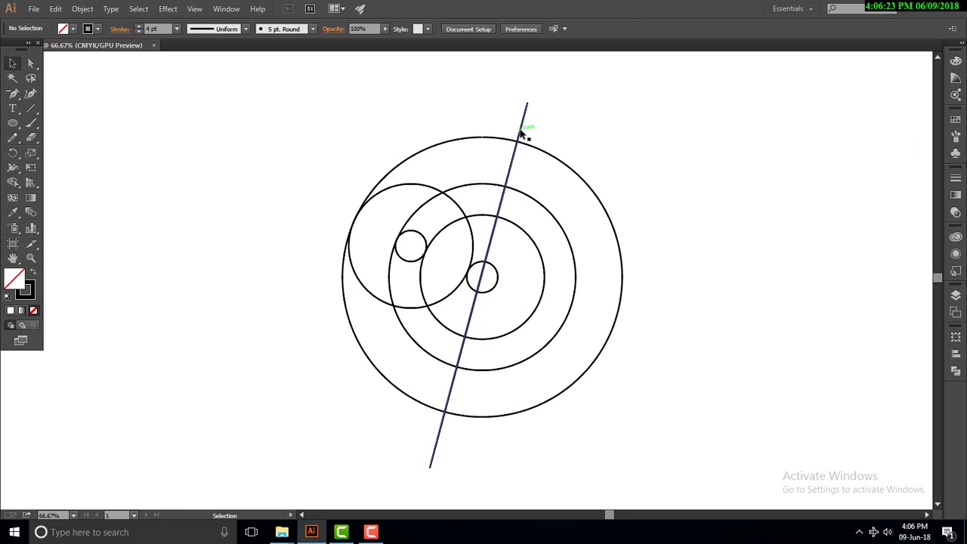
- Add parallel copies of the slanted line to the right and left of the centre
drag(520, 133, 538, 131)
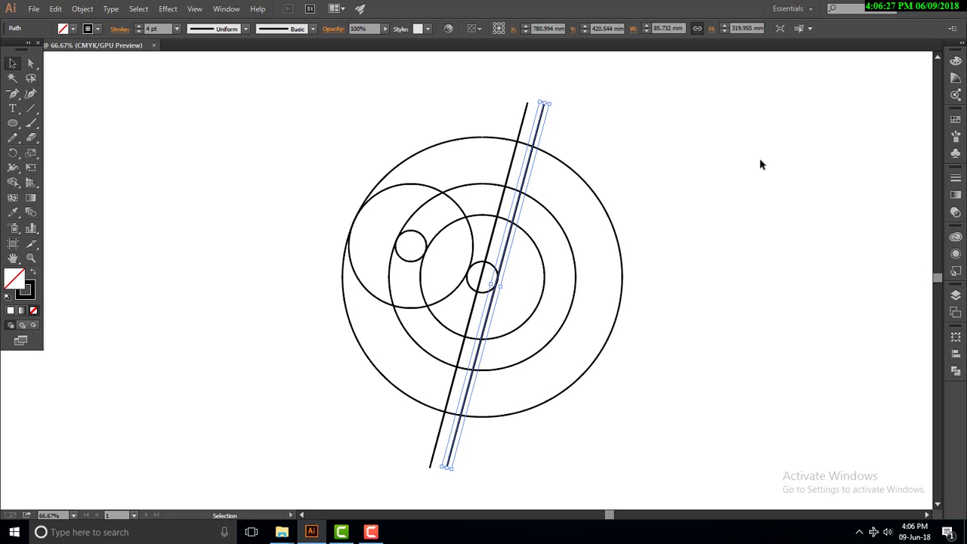
click(641, 159)
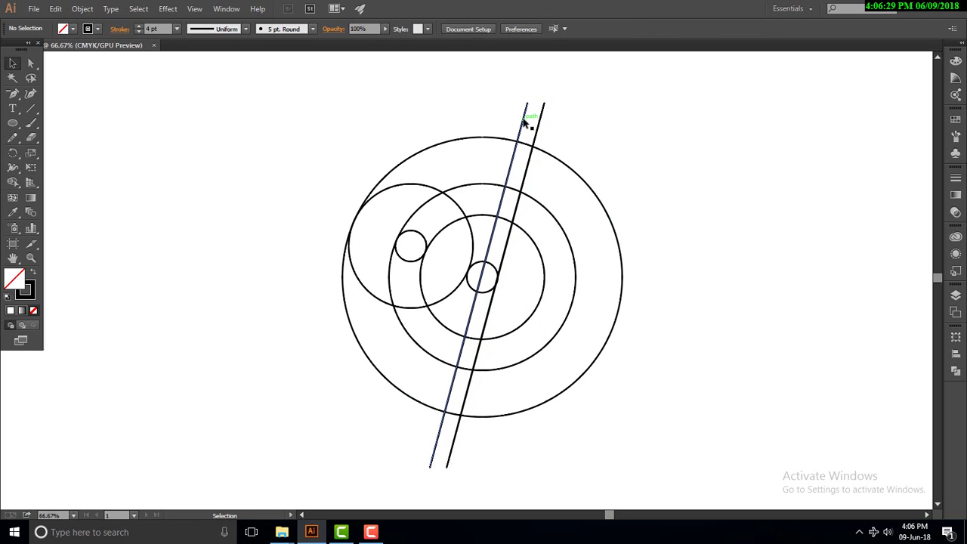
drag(523, 121, 464, 142)
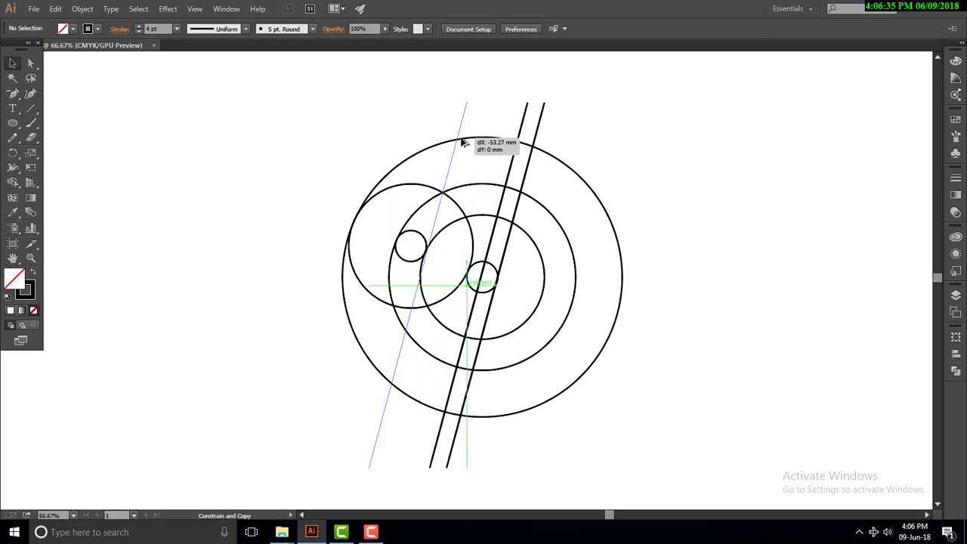
drag(464, 142, 461, 141)
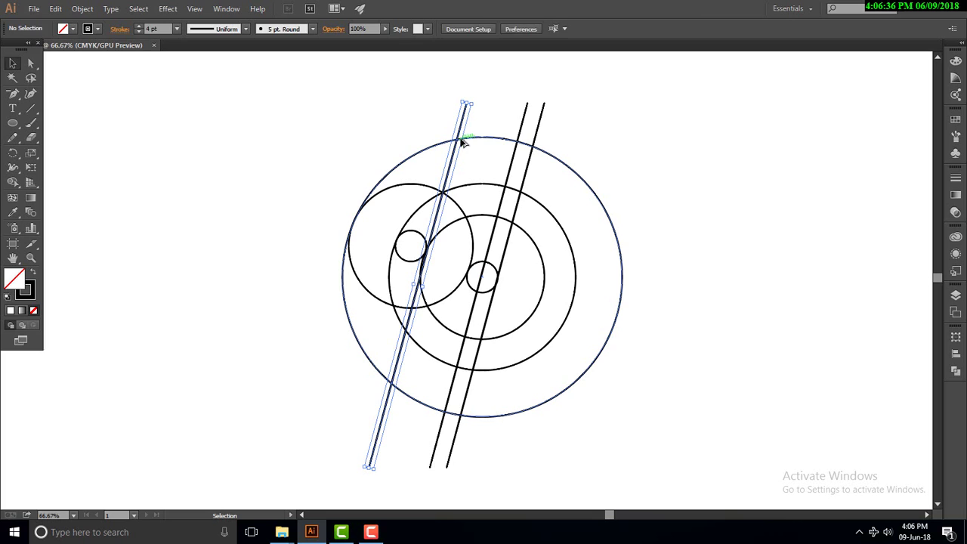
click(562, 123)
- Shift a copy of the middle slanted line slightly left, then zoom out to the whole drawing
click(527, 121)
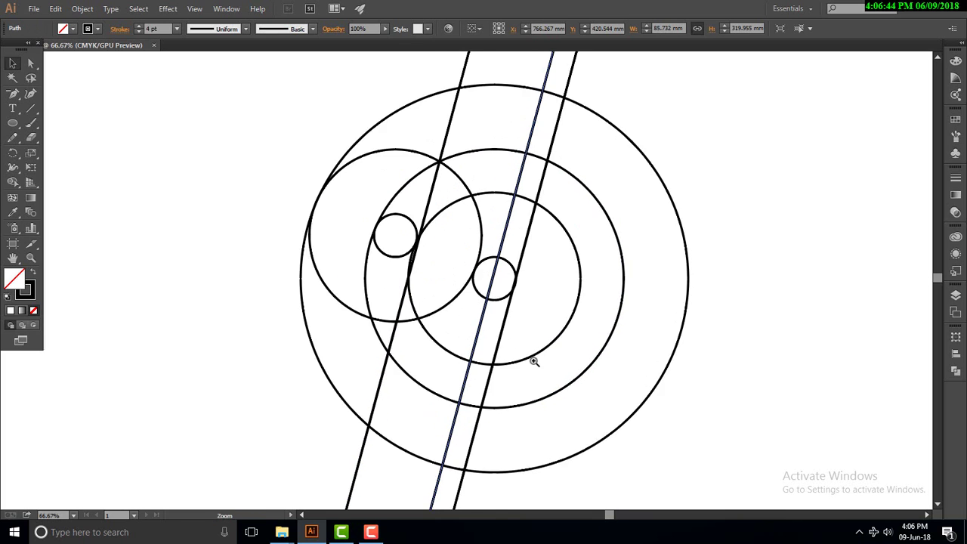
drag(452, 278, 609, 383)
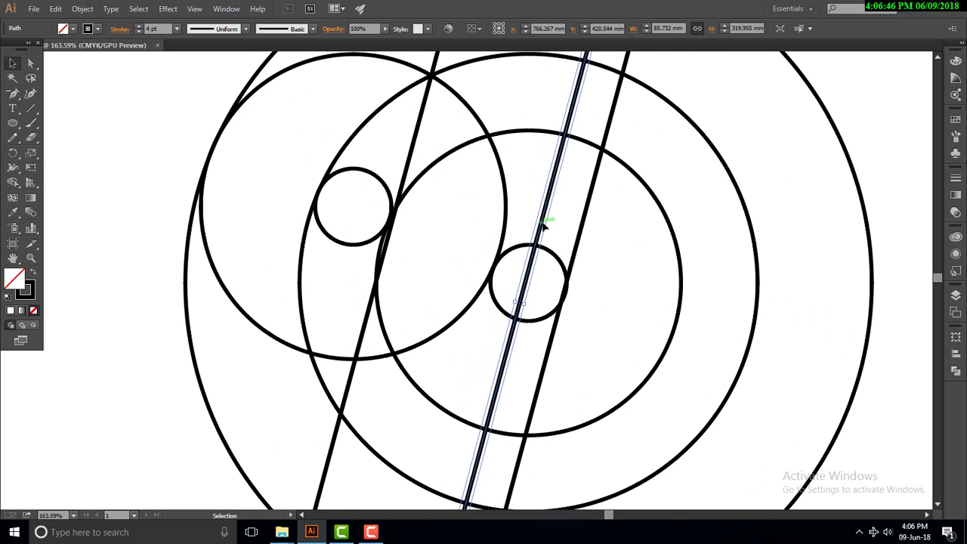
drag(543, 224, 506, 239)
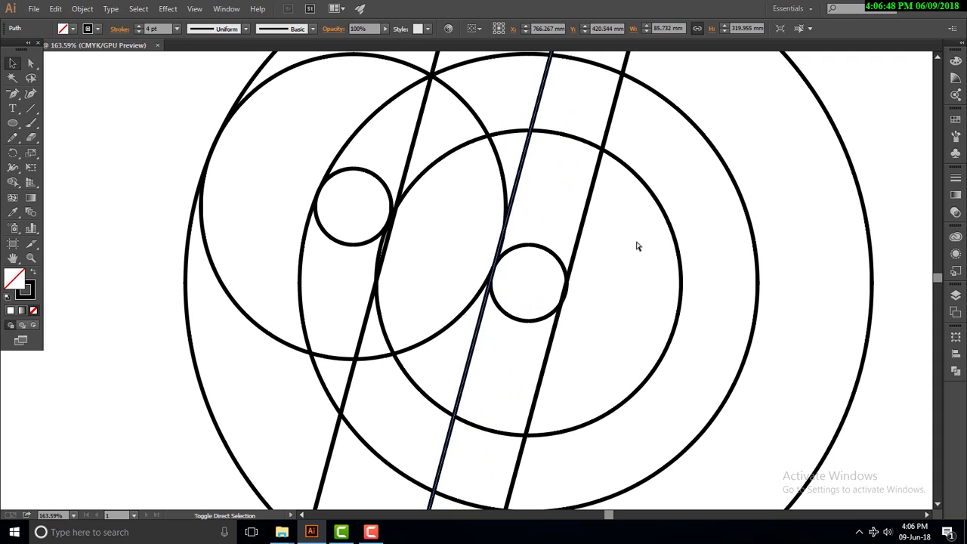
key(ctrl+1)
key(ctrl+minus)
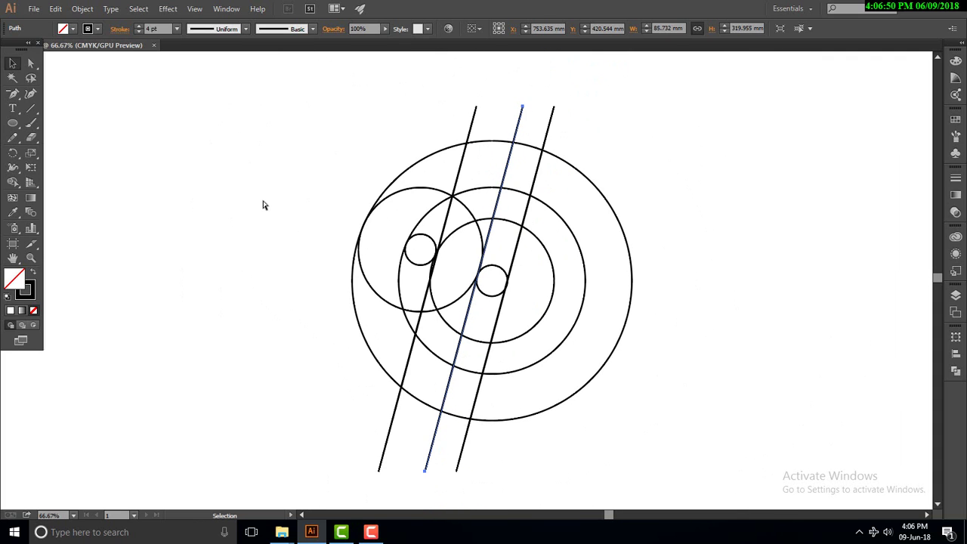
click(677, 157)
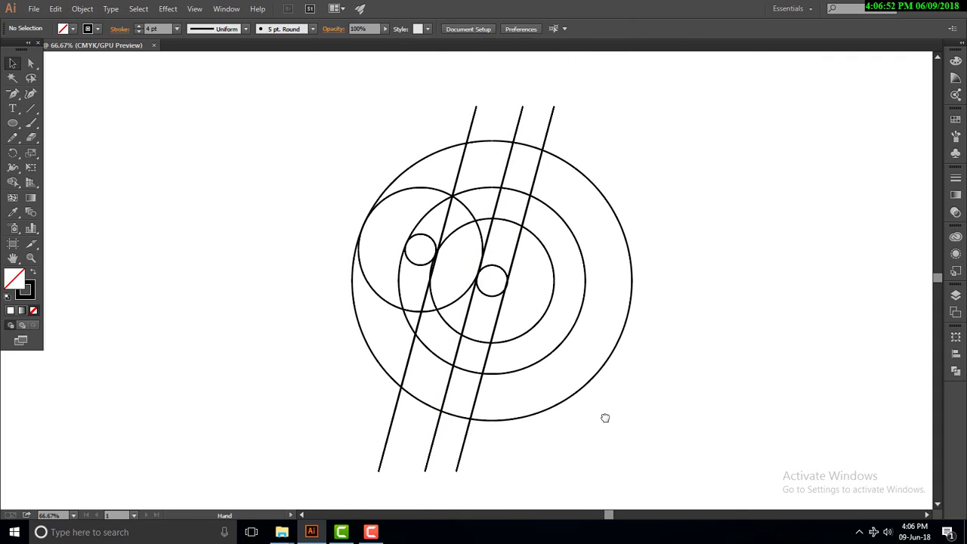
drag(605, 417, 572, 339)
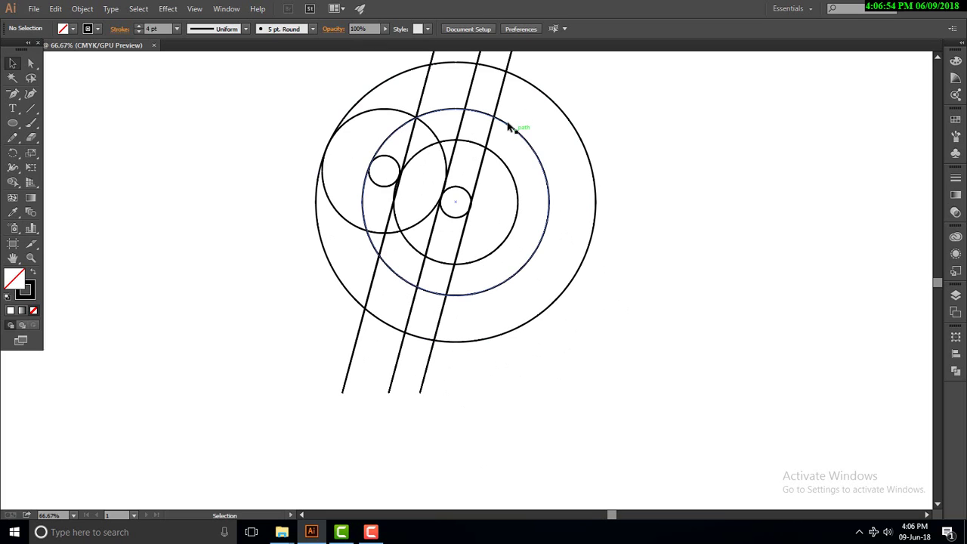
- Draw a horizontal line across the circles and copy it straight down
click(30, 108)
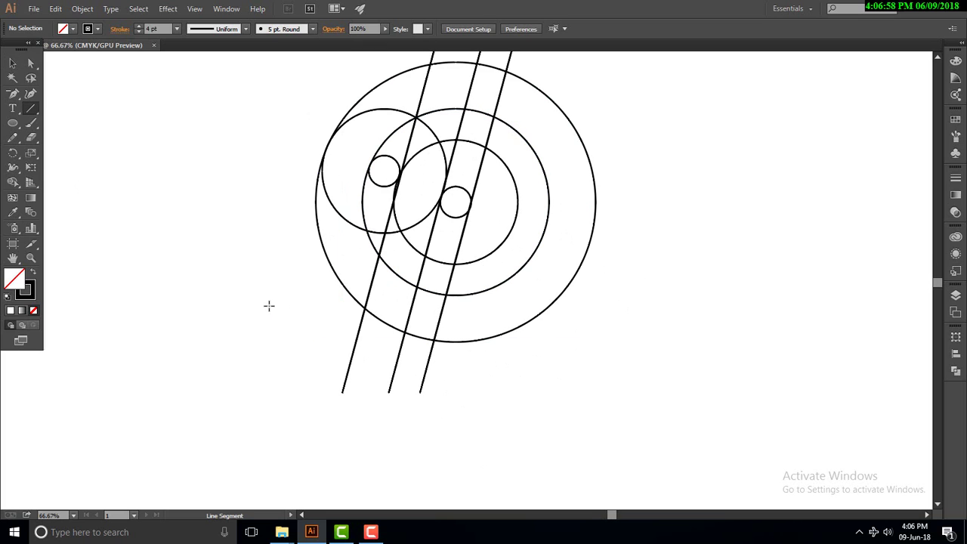
drag(269, 295, 758, 326)
click(13, 65)
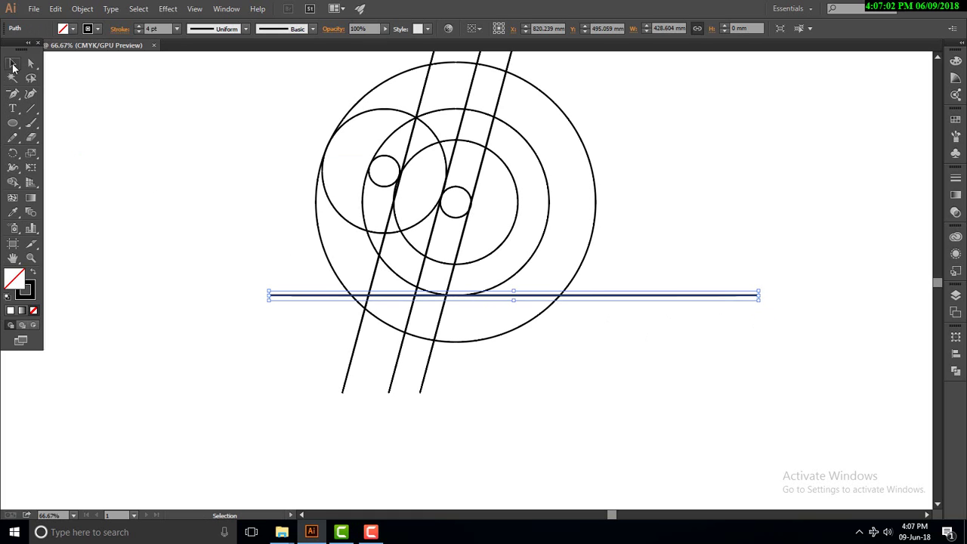
drag(646, 300, 646, 341)
- Align the copied line to the big circle's bottom and check the upper line against the middle circle
shift+click(546, 311)
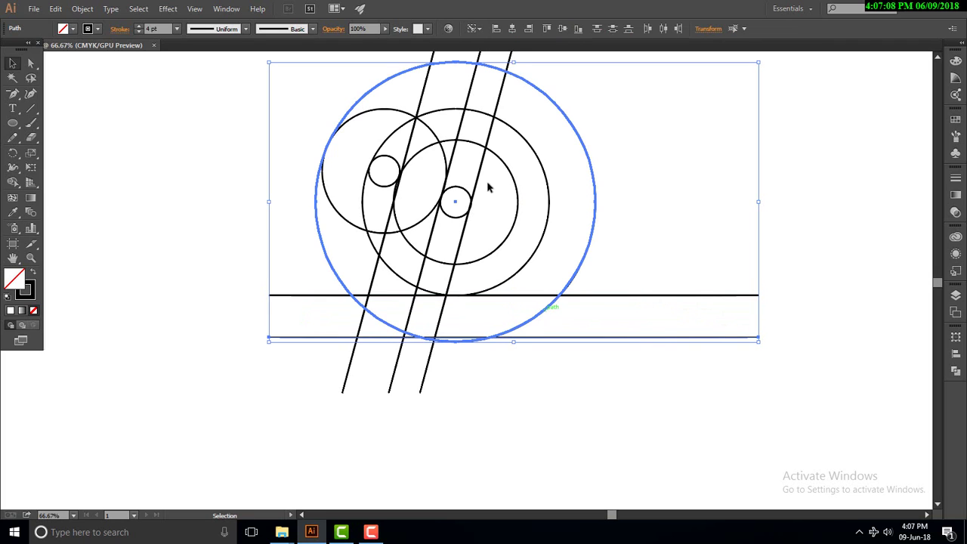
click(578, 28)
click(609, 282)
click(602, 295)
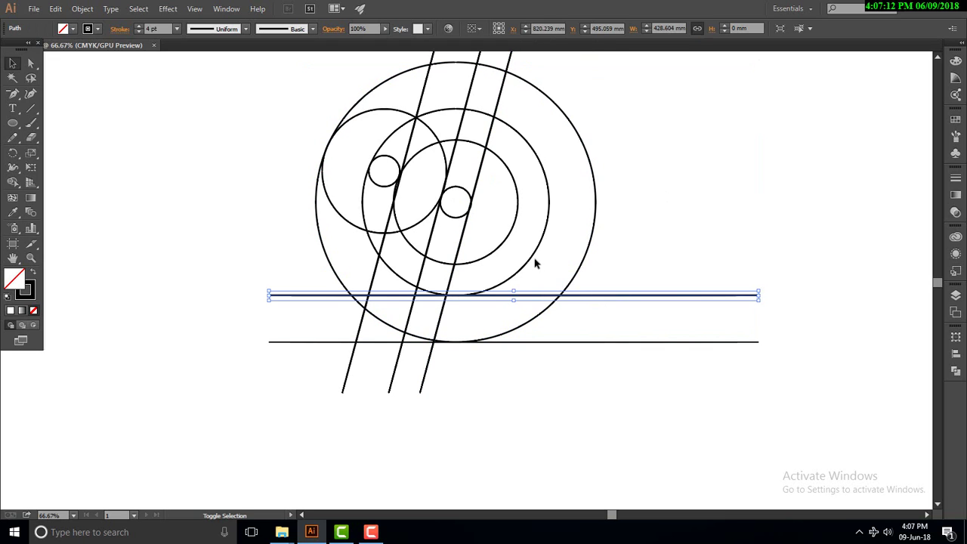
shift+click(541, 243)
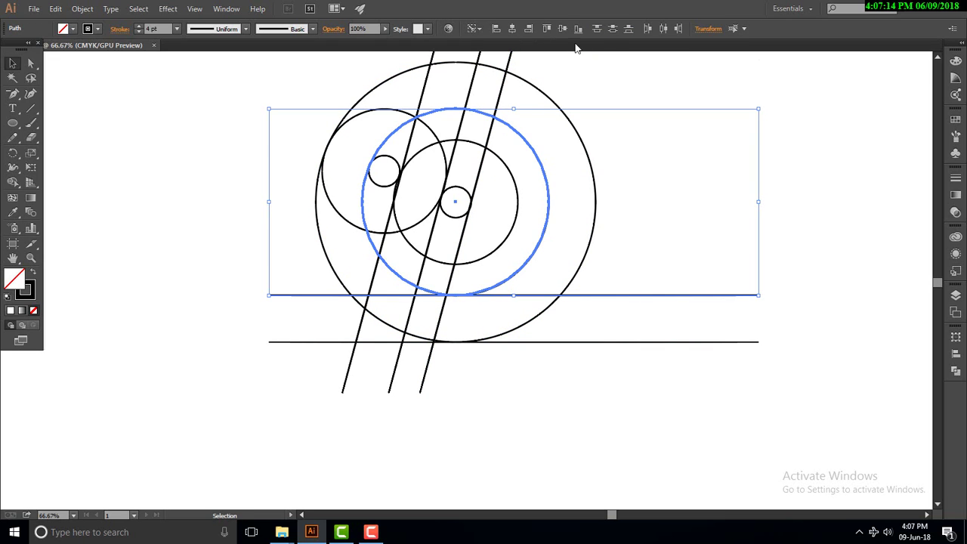
click(635, 406)
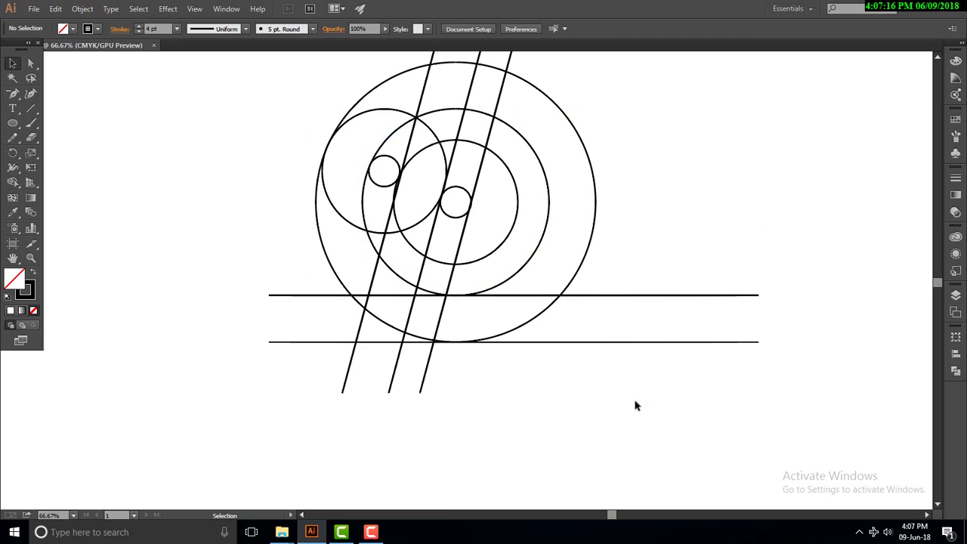
- Draw a small circle, move it between the horizontal lines, and zoom in on it
click(12, 122)
drag(368, 297, 389, 317)
click(13, 63)
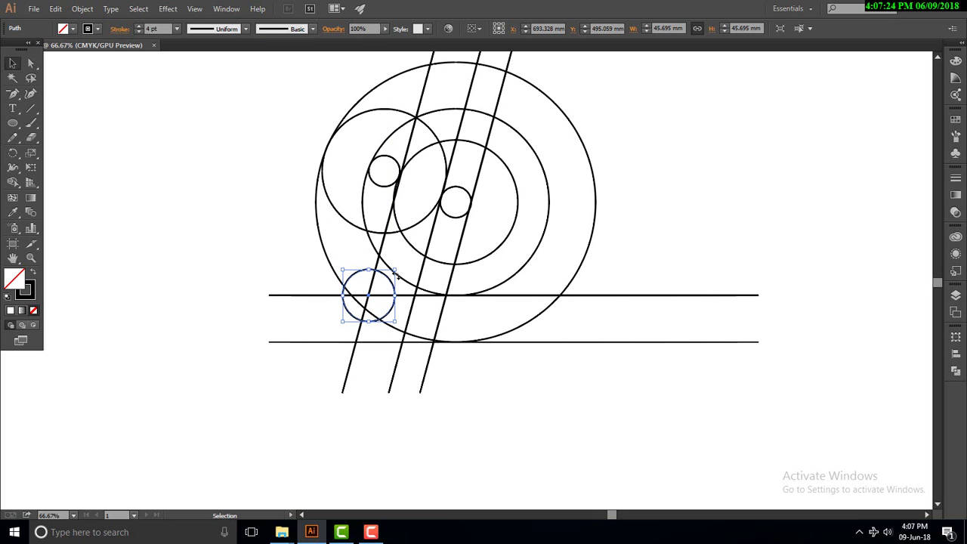
drag(403, 300, 406, 306)
click(622, 401)
key(z)
mouse_move(337, 277)
mouse_down()
mouse_move(538, 371)
mouse_move(559, 344)
mouse_up()
key(v)
- Resize and nudge the small circle until it touches both horizontal lines and the left diagonal
click(443, 231)
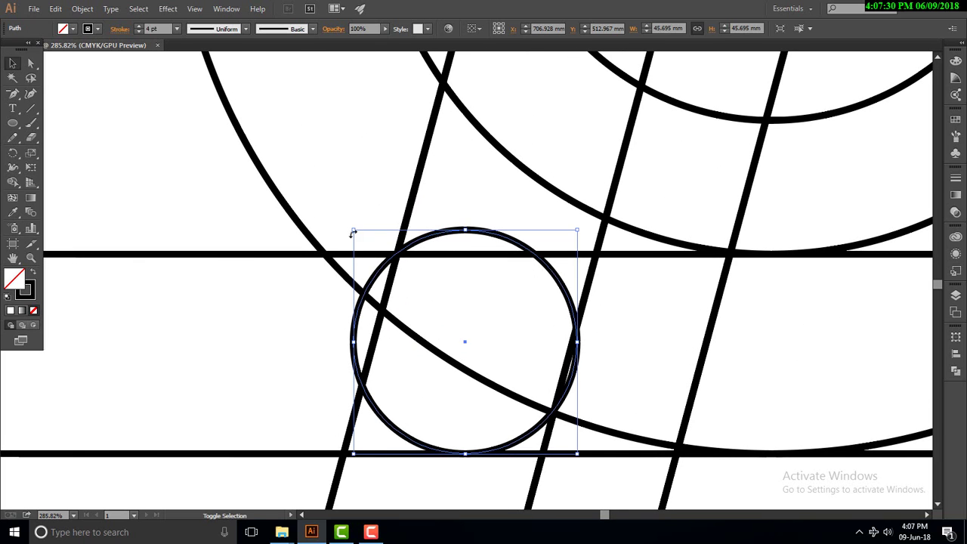
drag(355, 233, 375, 241)
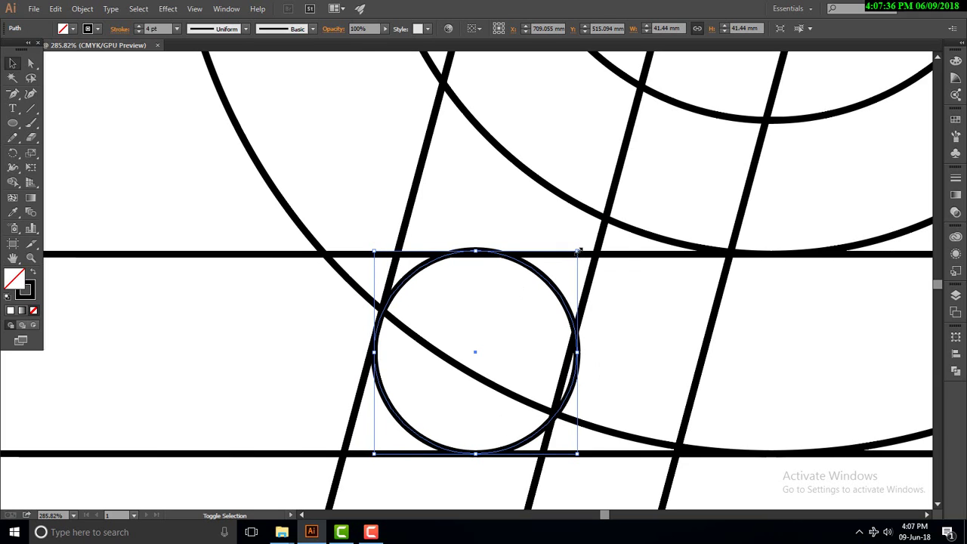
drag(578, 250, 574, 258)
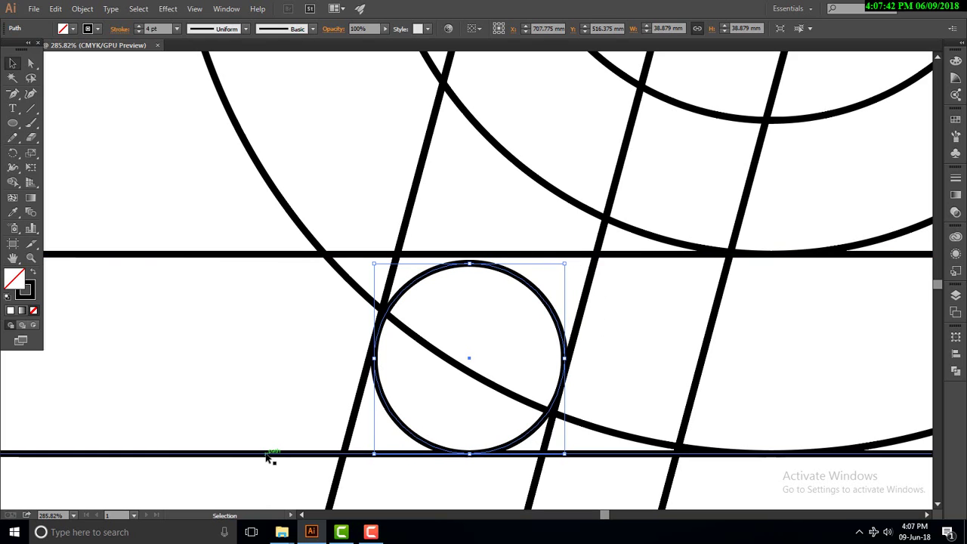
click(479, 269)
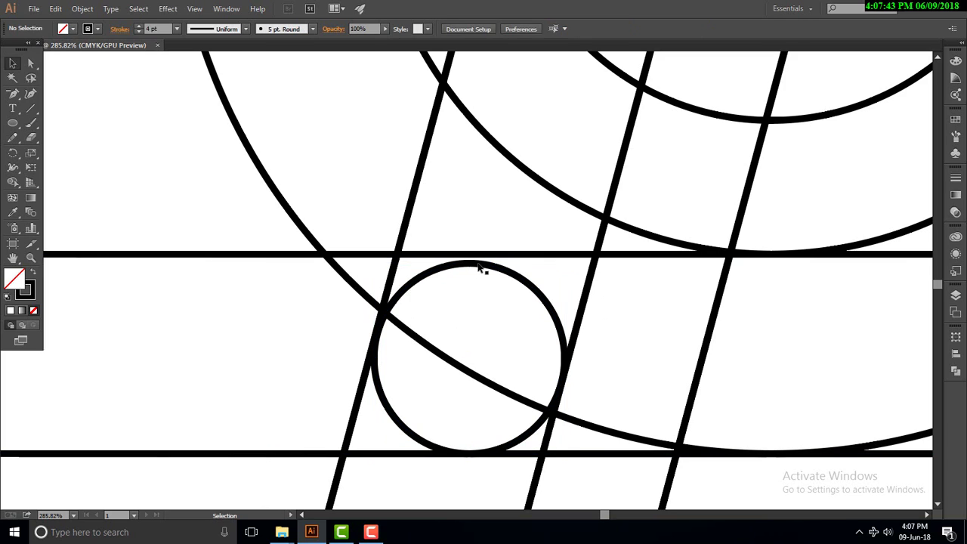
shift+click(549, 255)
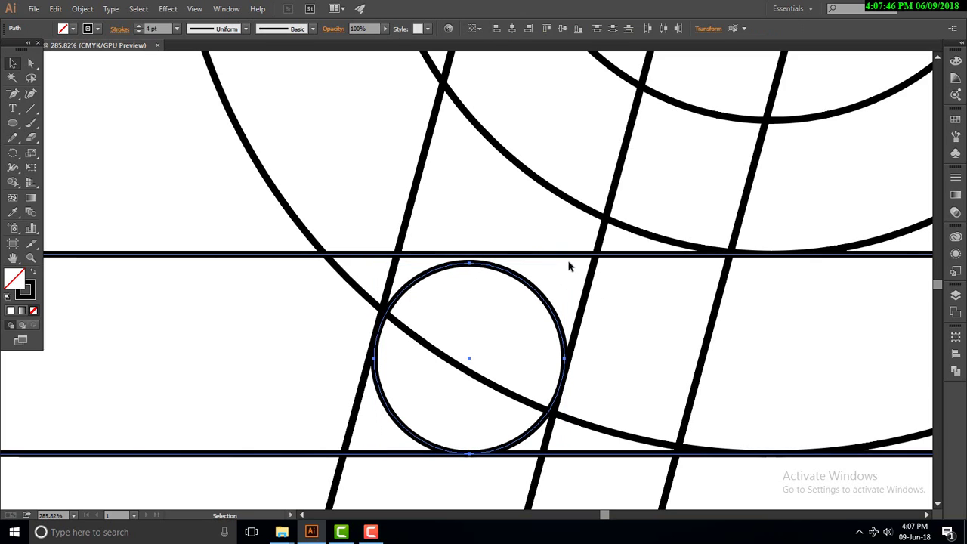
click(252, 347)
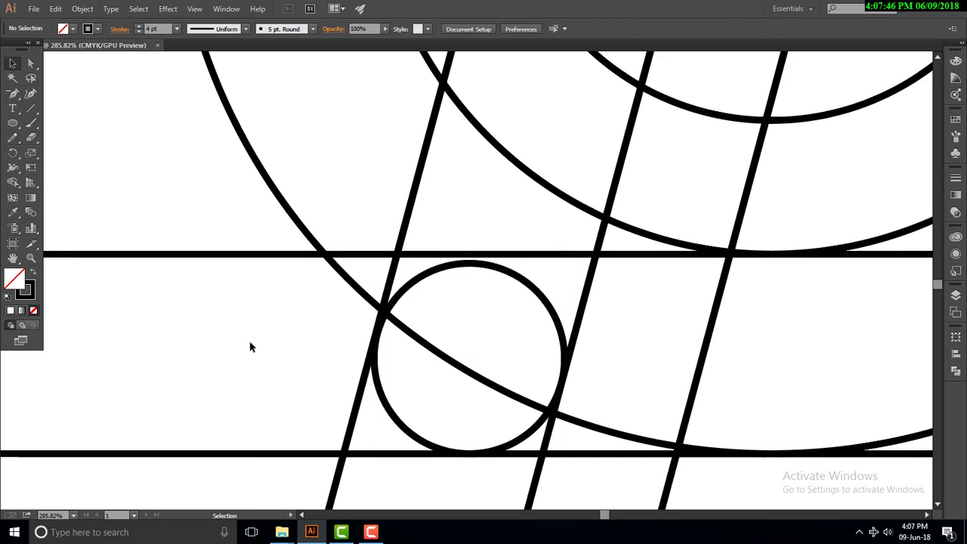
click(520, 279)
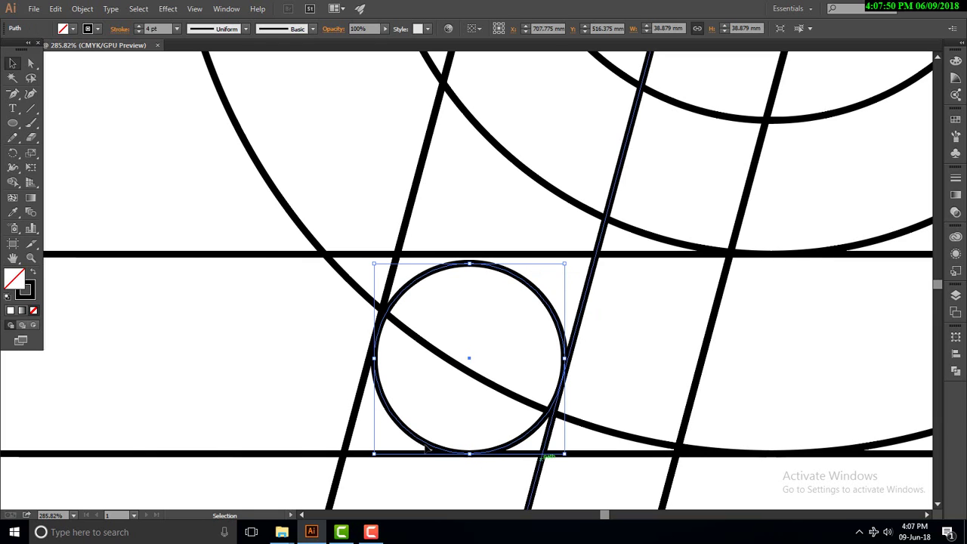
drag(373, 455, 370, 457)
click(601, 478)
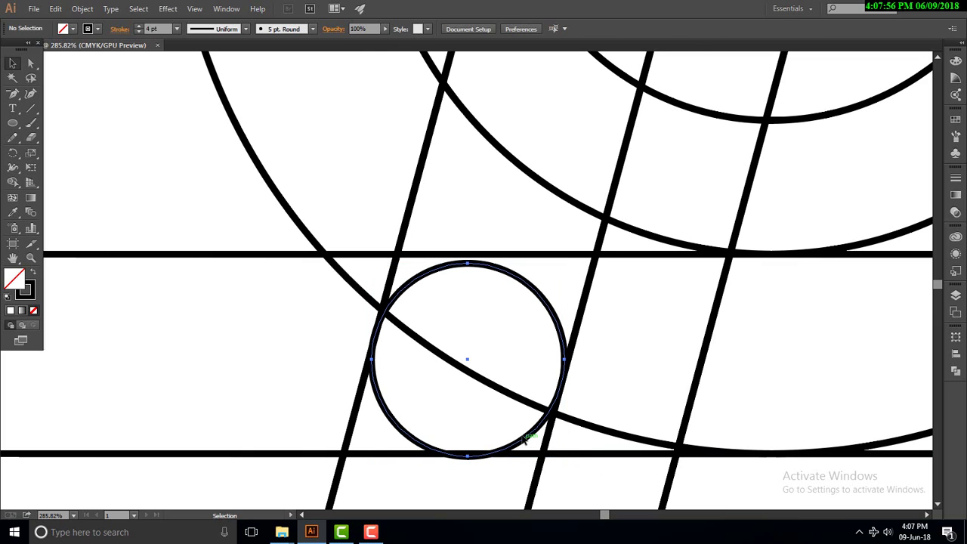
drag(527, 439, 539, 432)
click(511, 468)
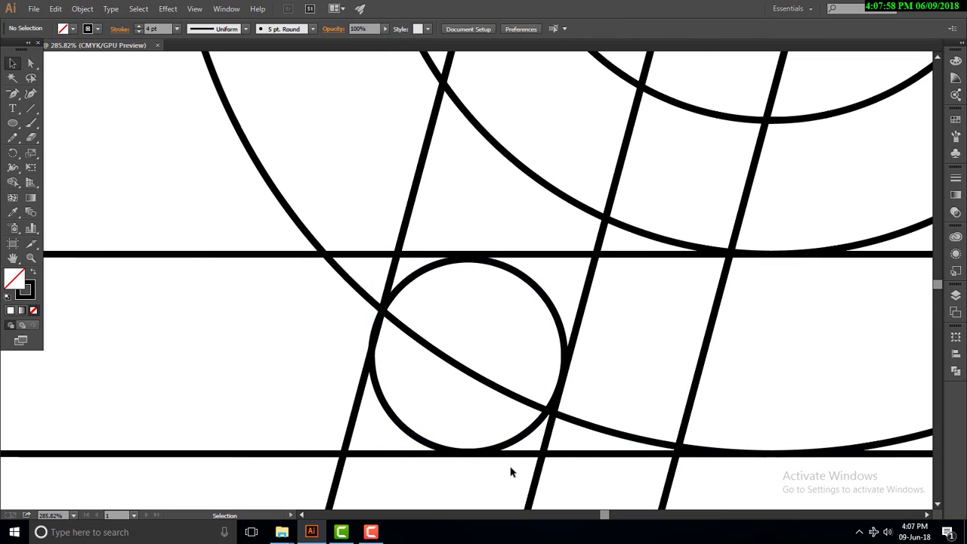
scroll(334, 425, down, 3)
- Switch to Outline view and zoom in on where the slanted line meets the circle
scroll(224, 389, down, 1)
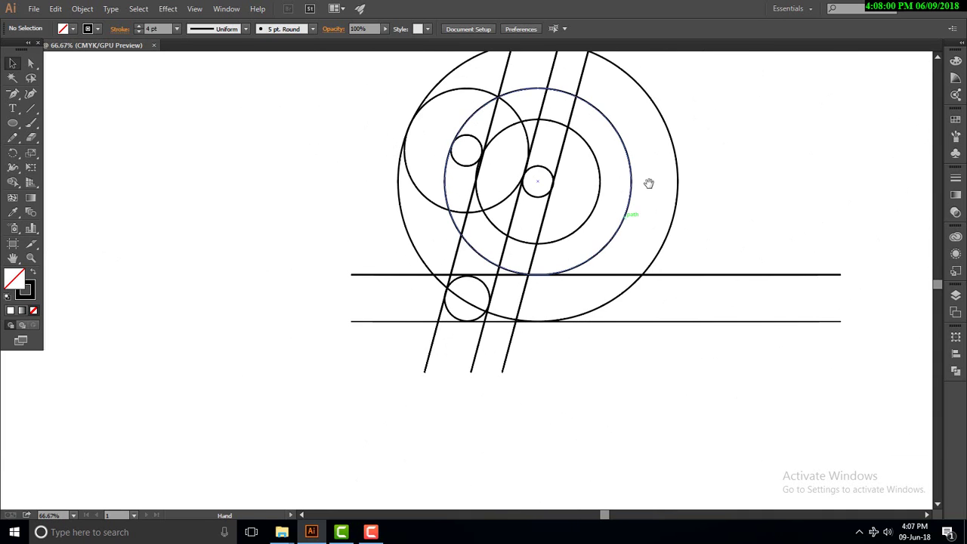
mouse_move(647, 184)
mouse_down()
mouse_move(516, 276)
mouse_move(525, 272)
mouse_up()
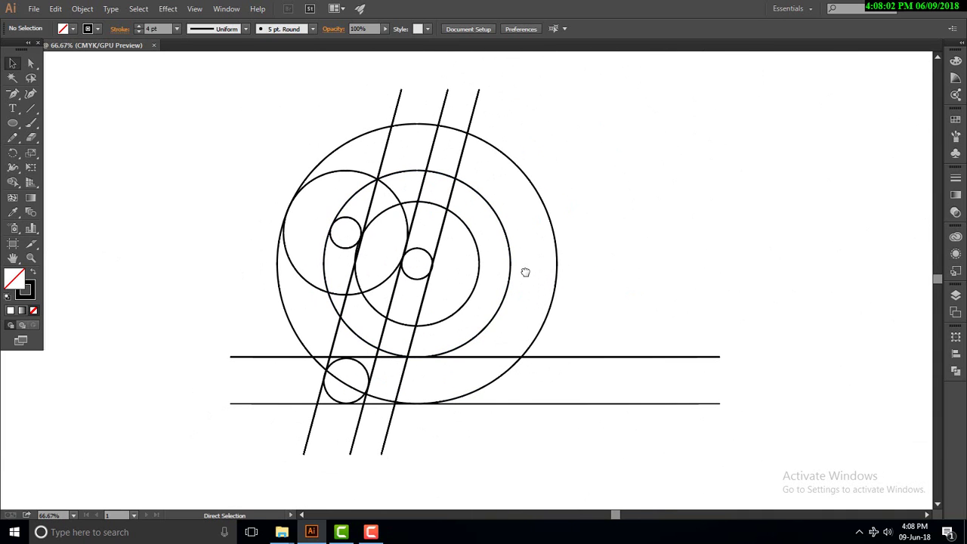
key(ctrl+y)
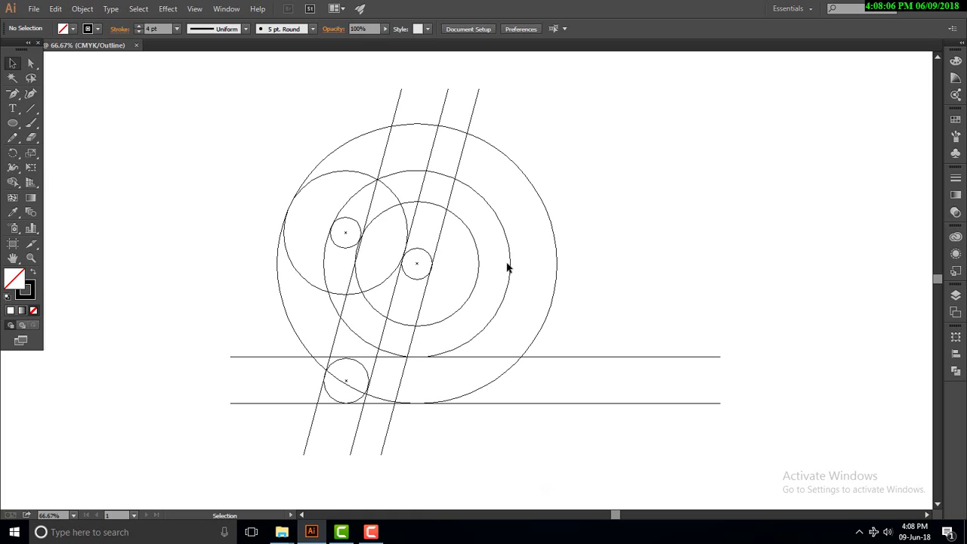
key(ctrl+space)
drag(420, 252, 491, 317)
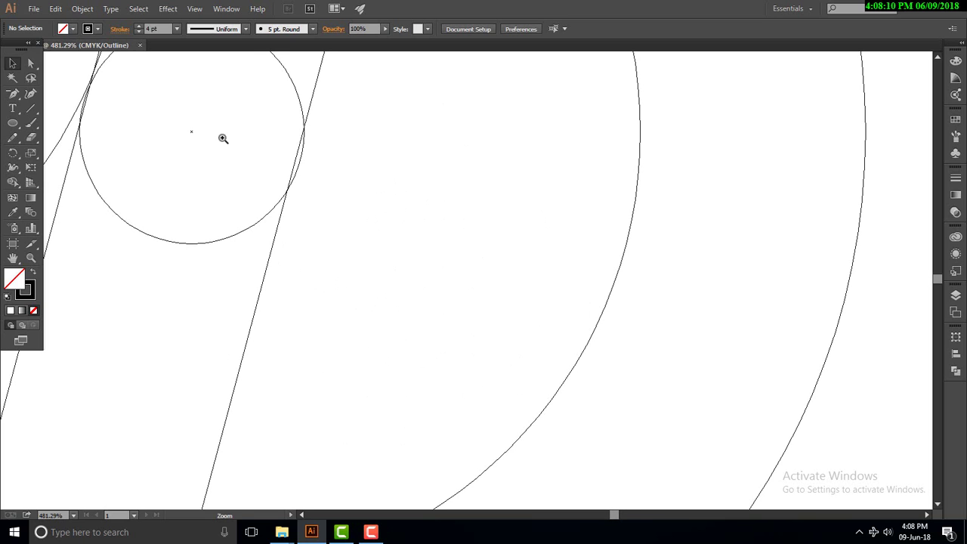
drag(235, 119, 346, 210)
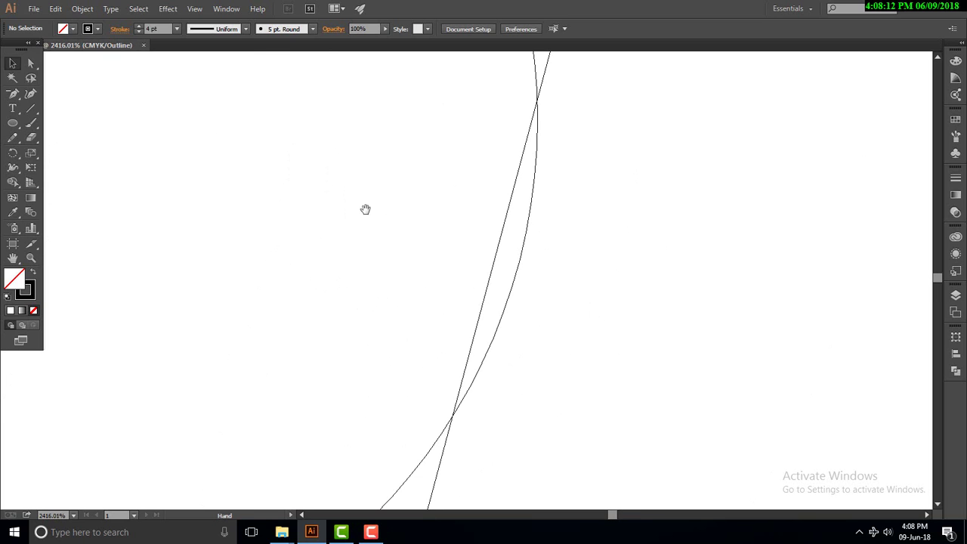
key(ctrl+minus)
key(ctrl+minus)
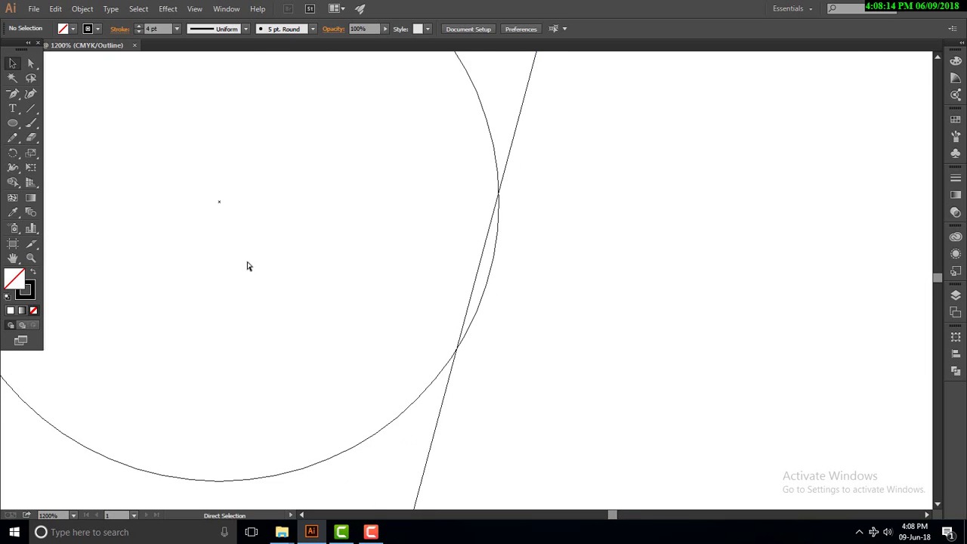
key(ctrl+minus)
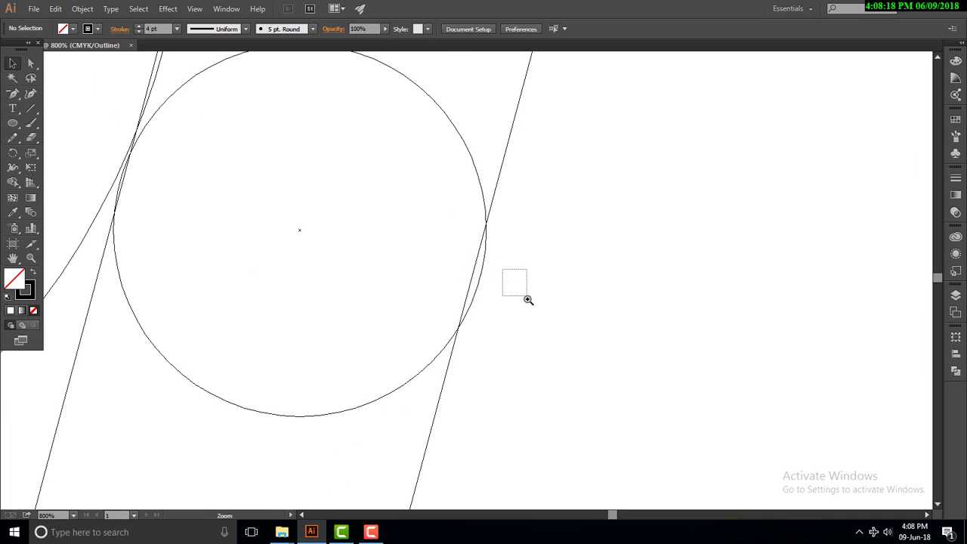
drag(503, 271, 339, 382)
mouse_move(817, 210)
mouse_down()
mouse_move(622, 274)
mouse_move(553, 365)
mouse_up()
key(ctrl+minus)
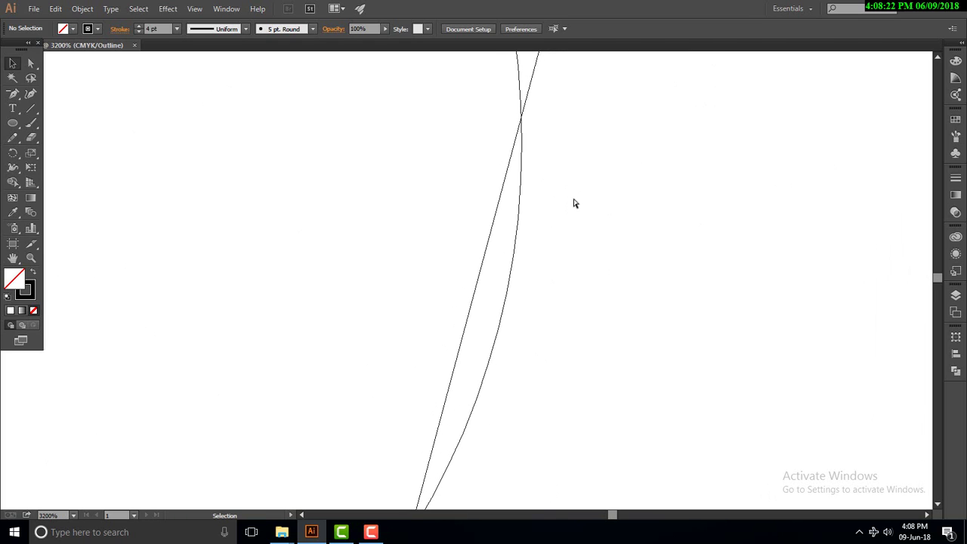
key(ctrl+minus)
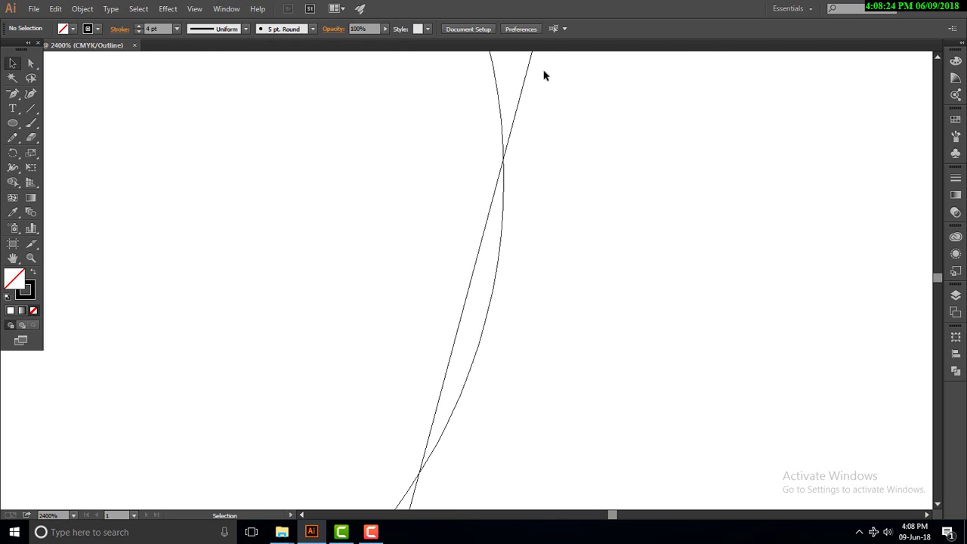
- Copy the diagonal path slightly to the right
click(522, 96)
drag(526, 101, 547, 96)
key(ctrl+minus)
key(ctrl+minus)
key(ctrl+minus)
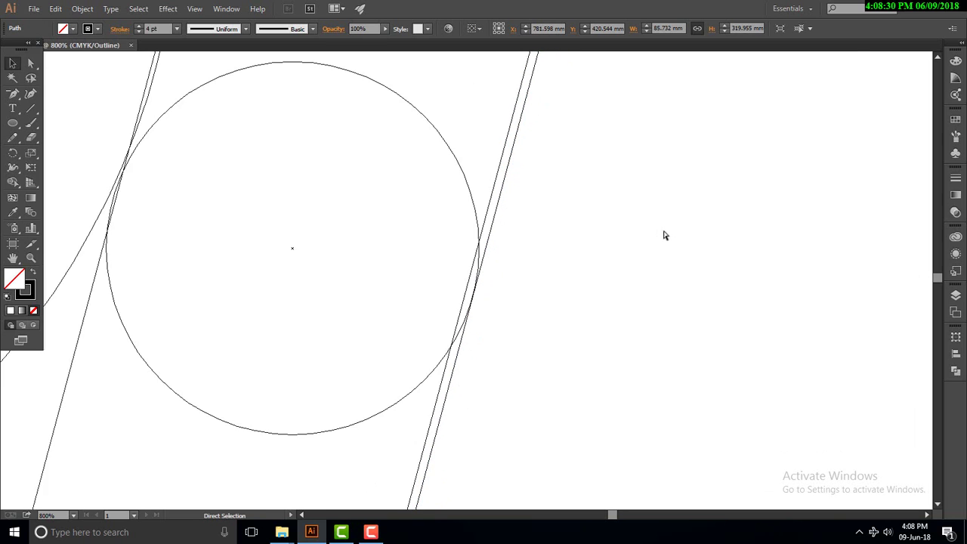
key(ctrl+minus)
key(ctrl+minus)
click(295, 285)
- Nudge the slanted line left onto the circle's left edge and zoom out to check tangency
drag(276, 237, 349, 309)
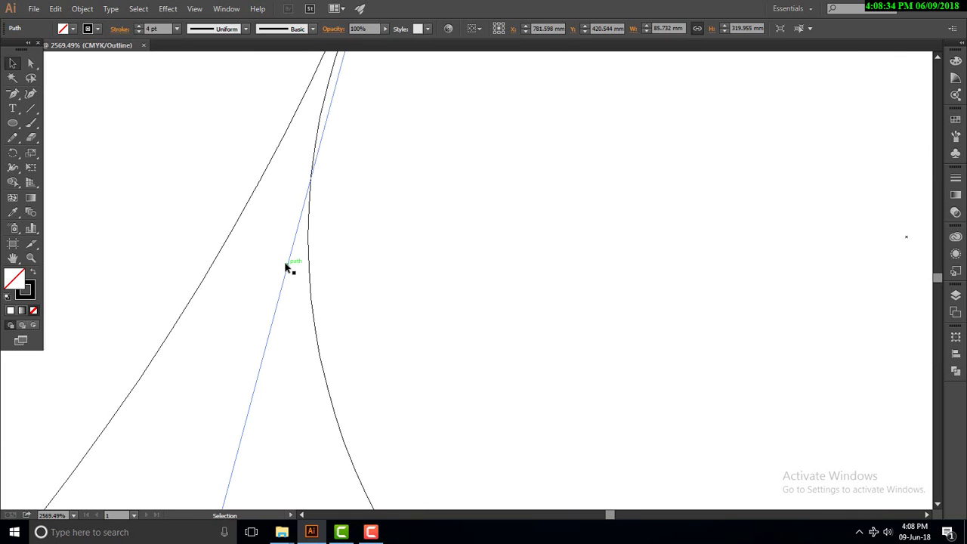
drag(287, 266, 280, 265)
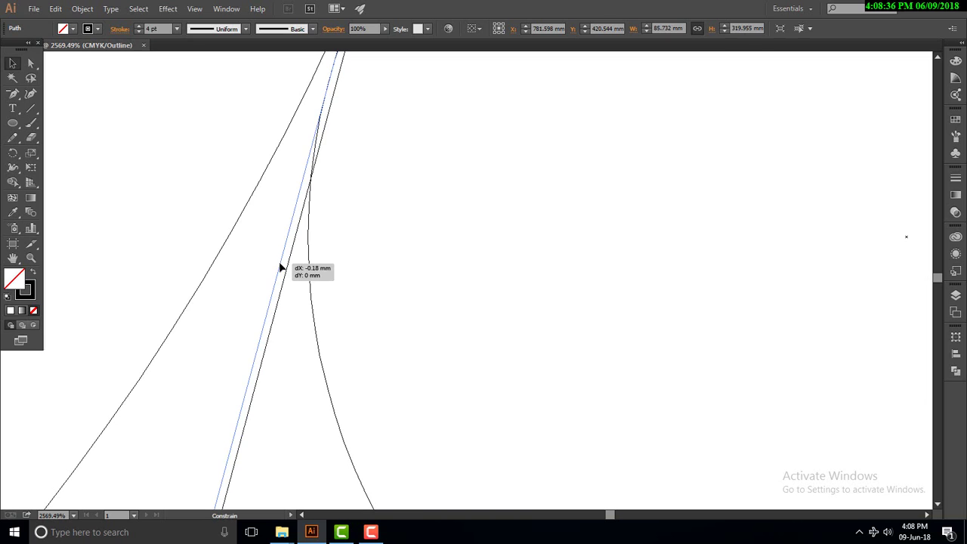
drag(502, 141, 529, 332)
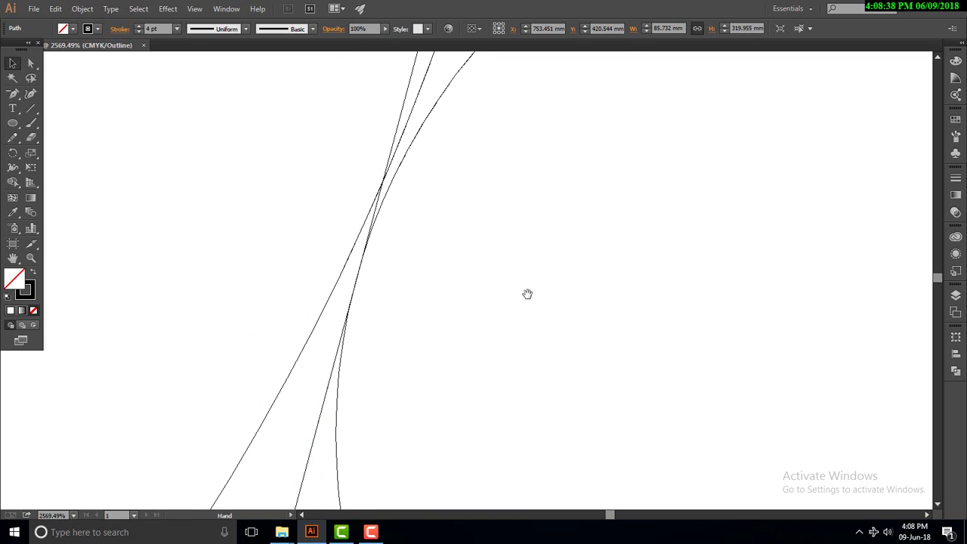
drag(507, 204, 507, 337)
key(ctrl+z)
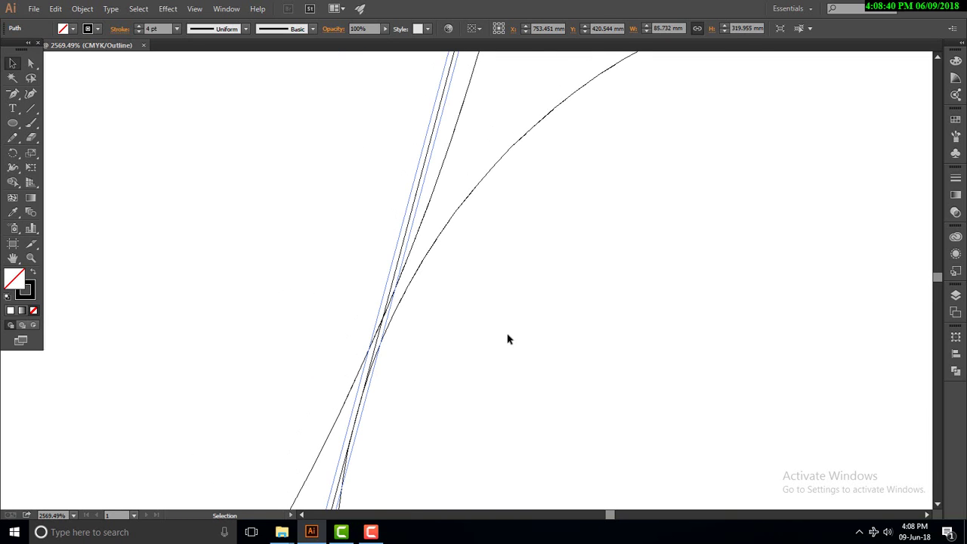
key(ctrl+minus)
key(ctrl+minus)
key(ctrl+minus)
click(483, 183)
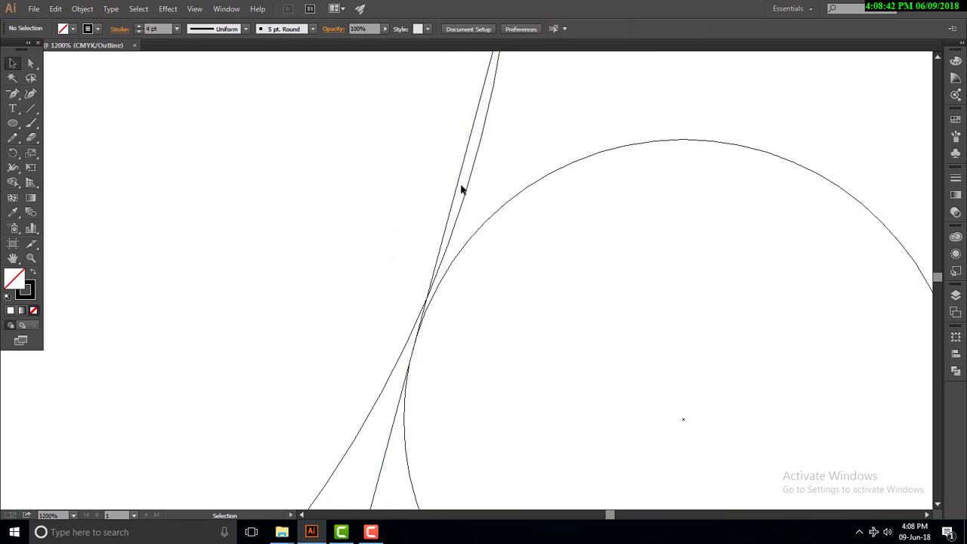
click(466, 188)
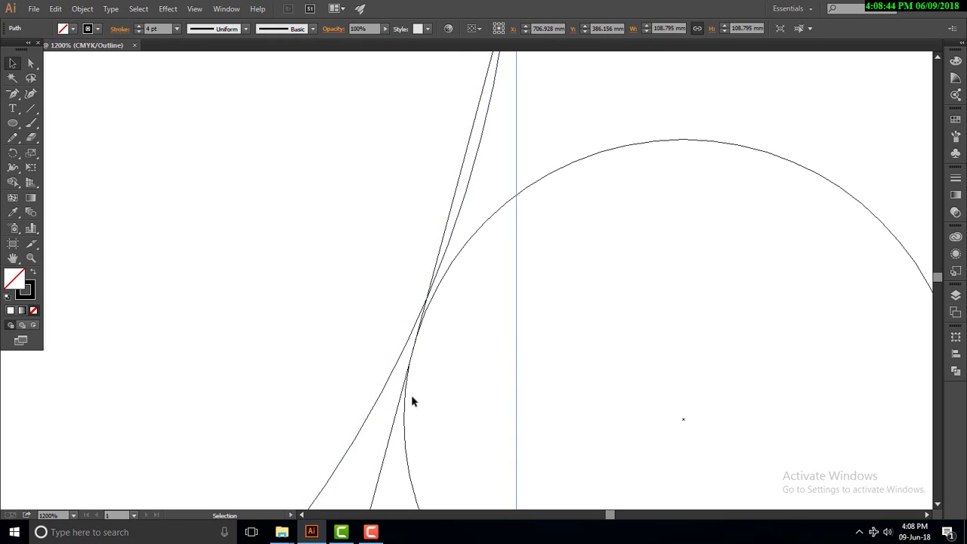
key(ctrl+minus)
key(ctrl+minus)
key(ctrl+minus)
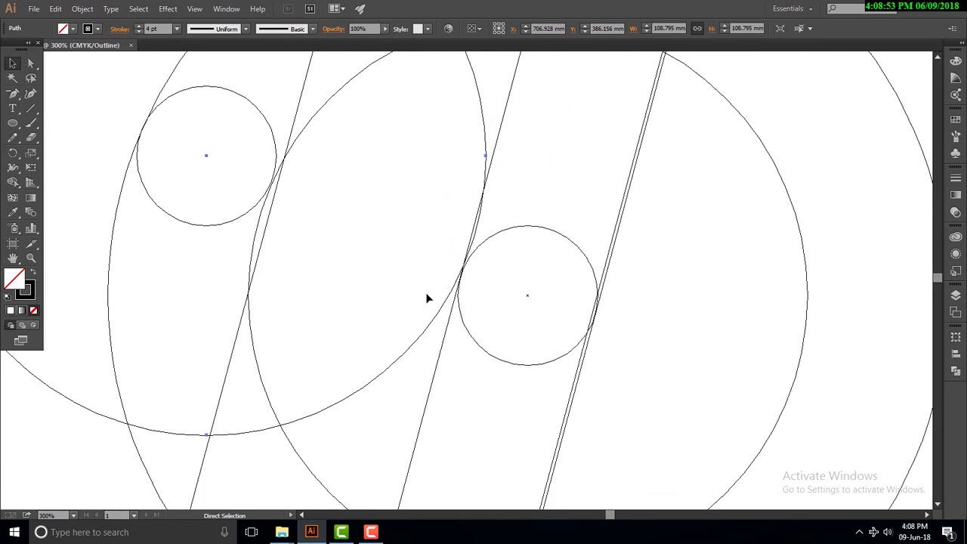
key(ctrl+minus)
drag(108, 151, 486, 388)
click(557, 134)
key(ctrl+minus)
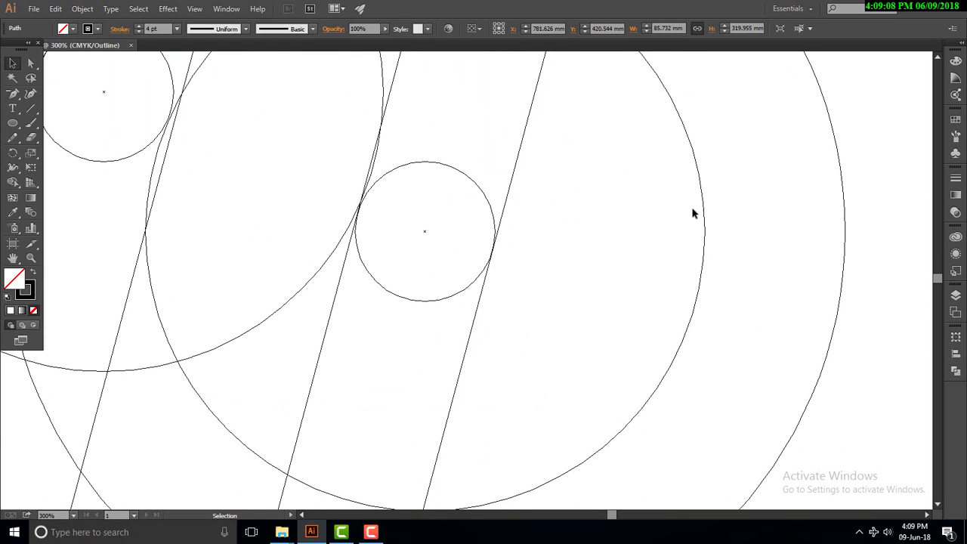
scroll(428, 244, up, 10)
drag(476, 345, 525, 275)
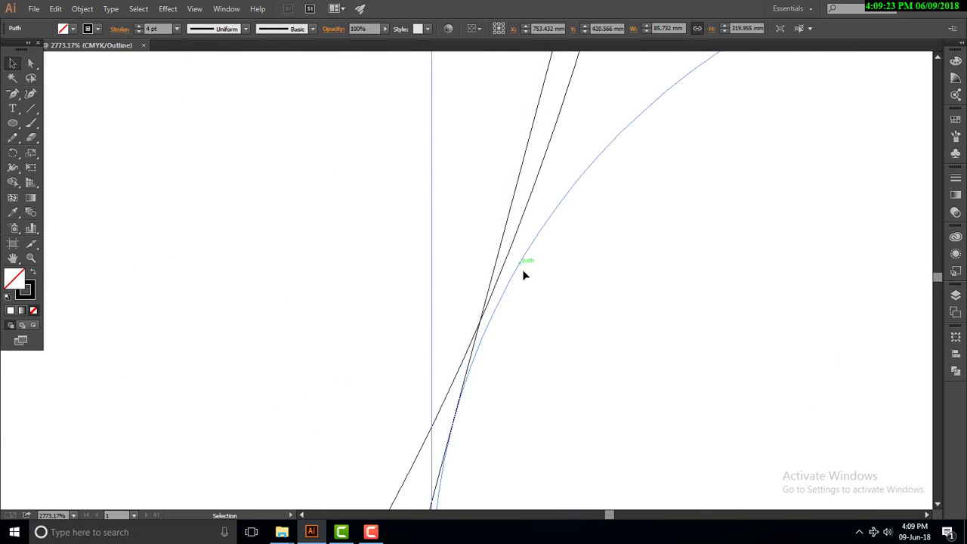
scroll(367, 244, down, 8)
scroll(369, 356, up, 8)
scroll(474, 272, down, 10)
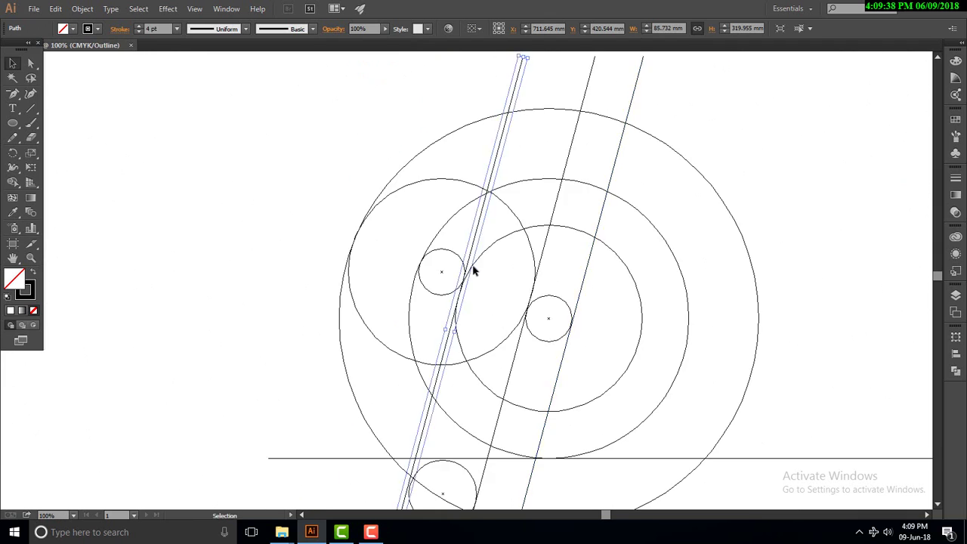
scroll(587, 378, up, 10)
scroll(456, 325, down, 10)
scroll(423, 270, up, 5)
scroll(580, 386, up, 5)
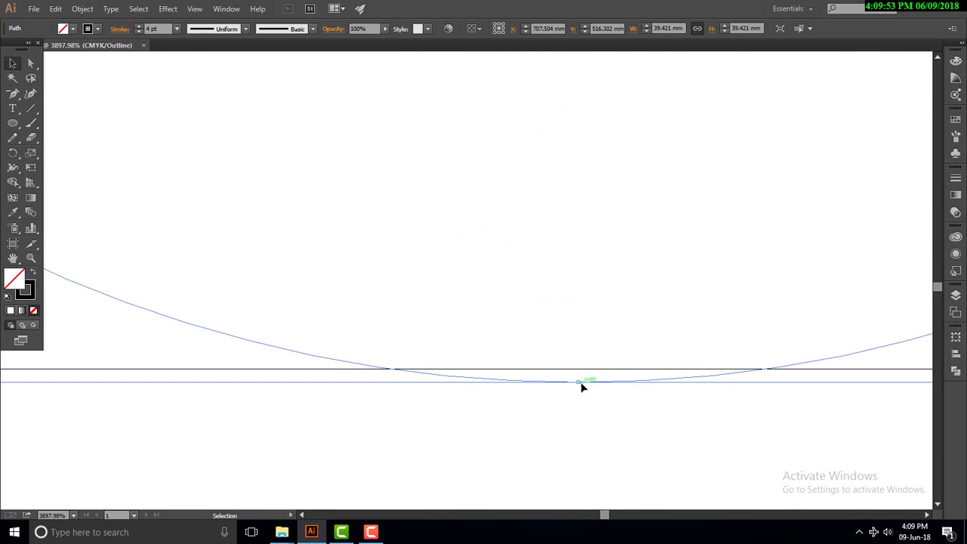
scroll(580, 385, down, 3)
scroll(626, 378, down, 8)
scroll(567, 179, up, 4)
scroll(431, 229, down, 4)
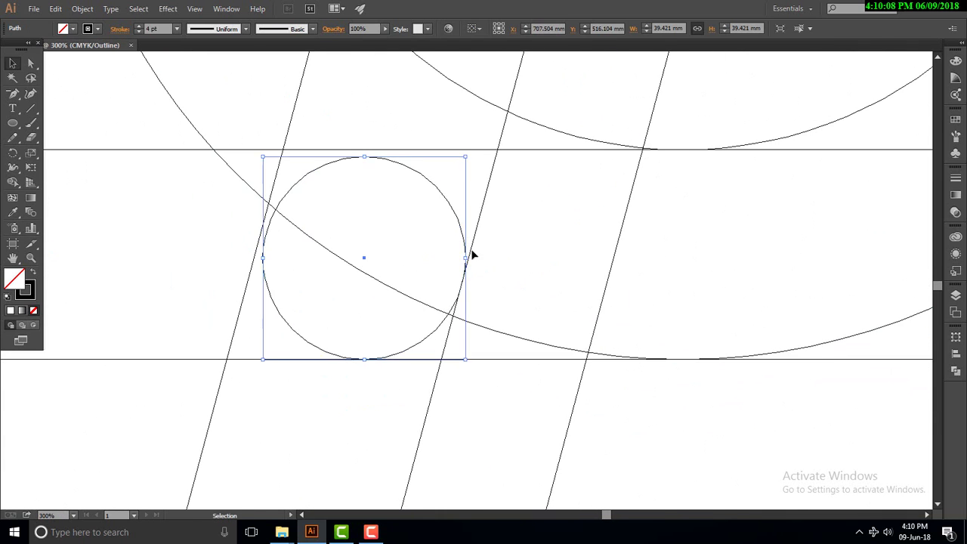
scroll(471, 256, up, 5)
scroll(683, 266, down, 5)
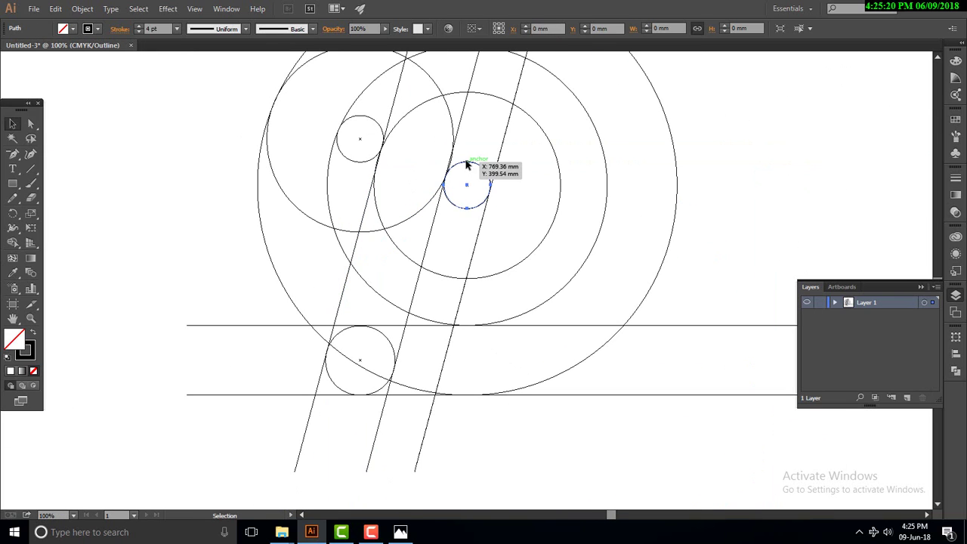
- Zoom in on the 27.411 mm circle and shift the left slanted line onto its edge
key(z)
drag(410, 145, 656, 246)
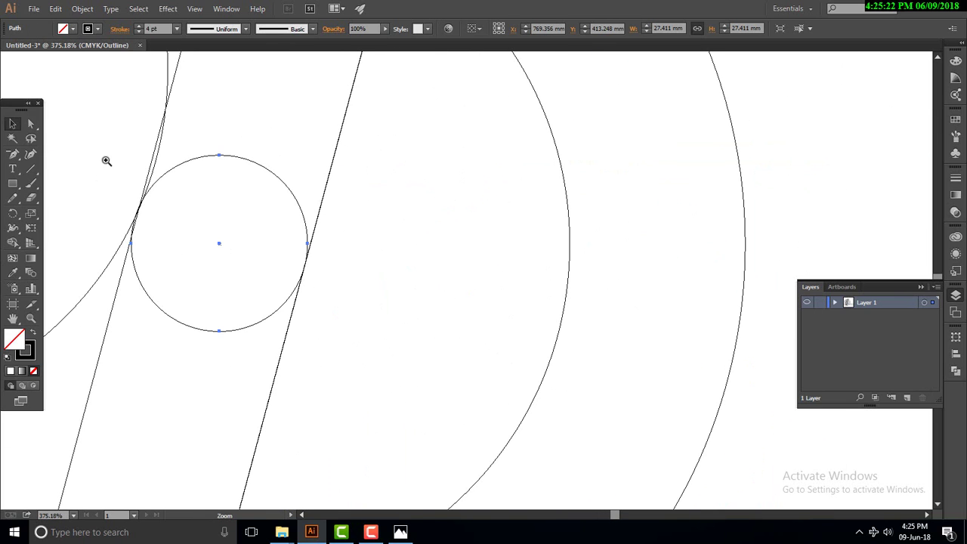
drag(106, 161, 401, 317)
key(v)
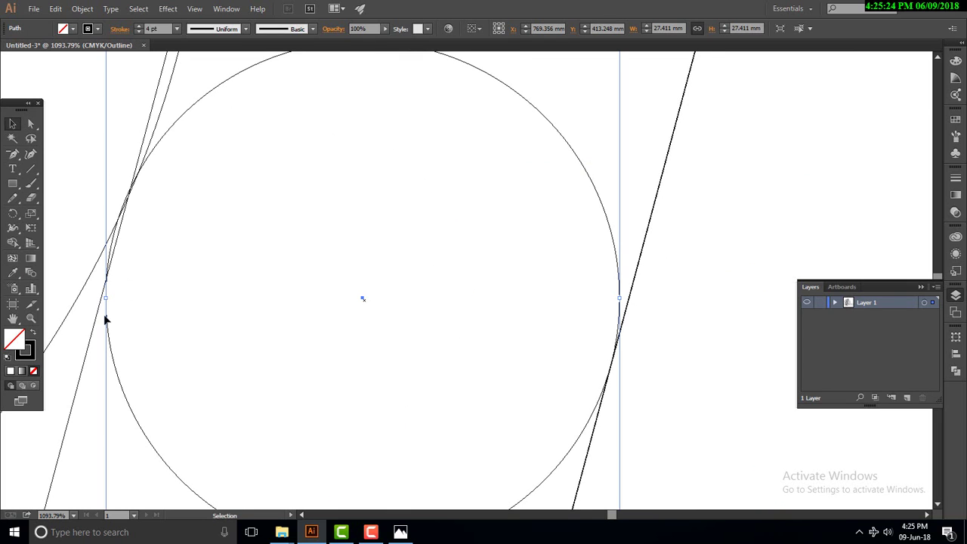
drag(92, 334, 99, 331)
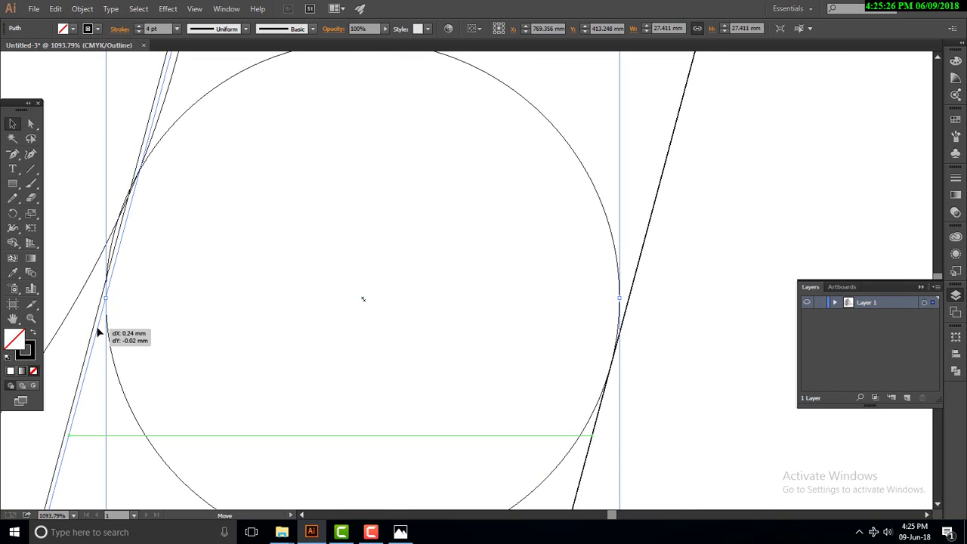
drag(99, 331, 84, 344)
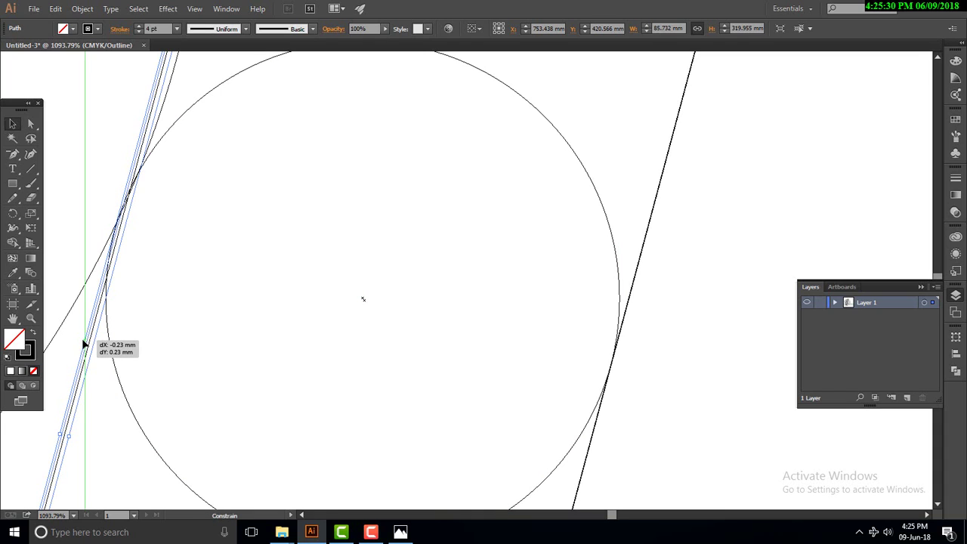
click(201, 345)
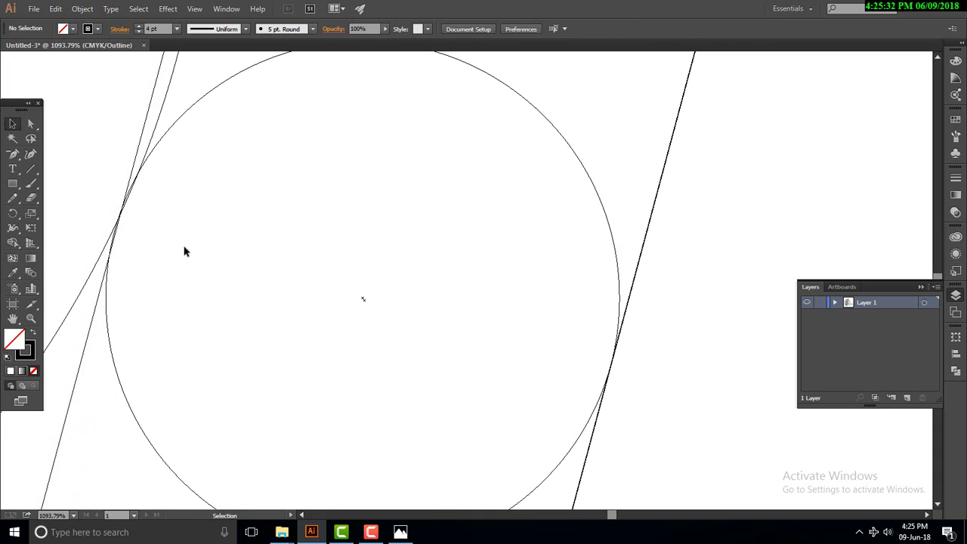
click(163, 138)
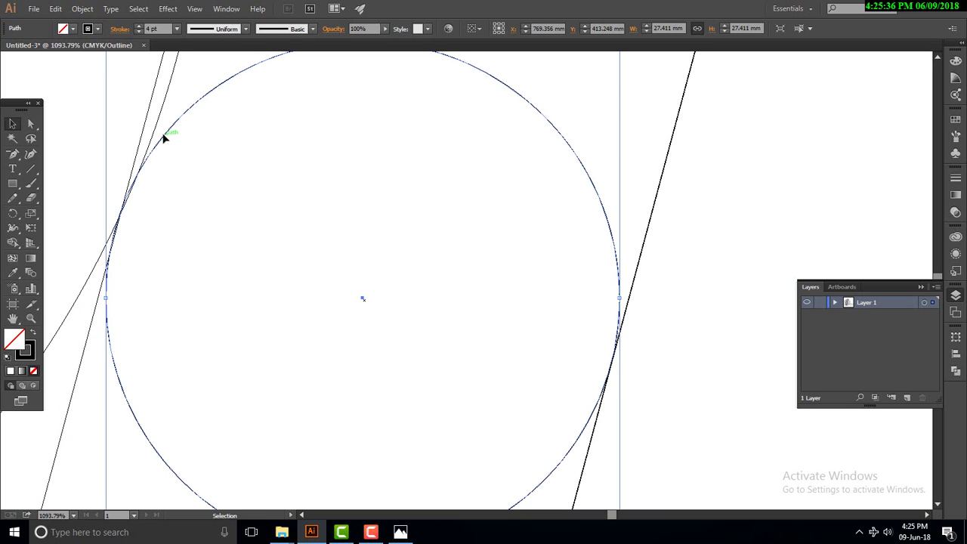
- Exit isolation mode in Outline view and nudge the 27.411 mm circle against the left diagonal
double_click(152, 142)
key(ctrl+y)
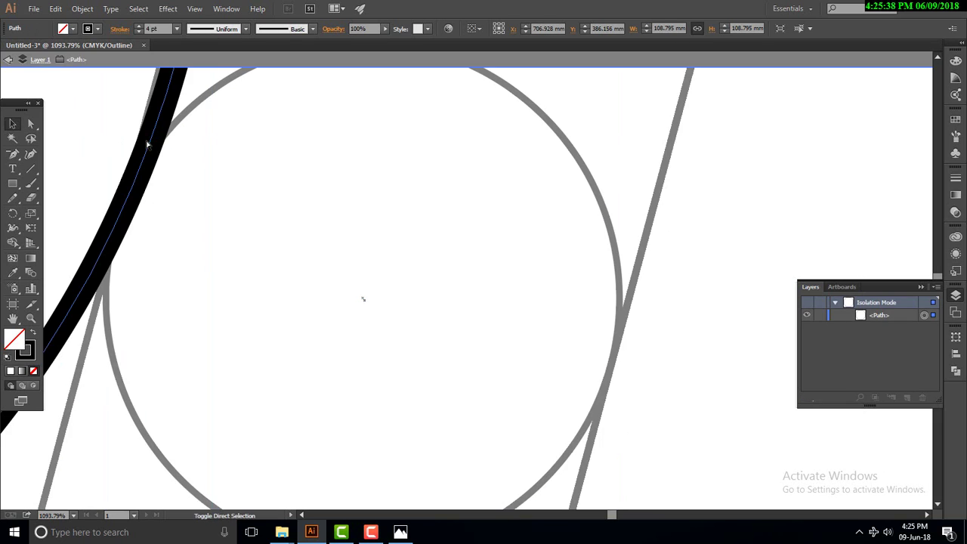
key(v)
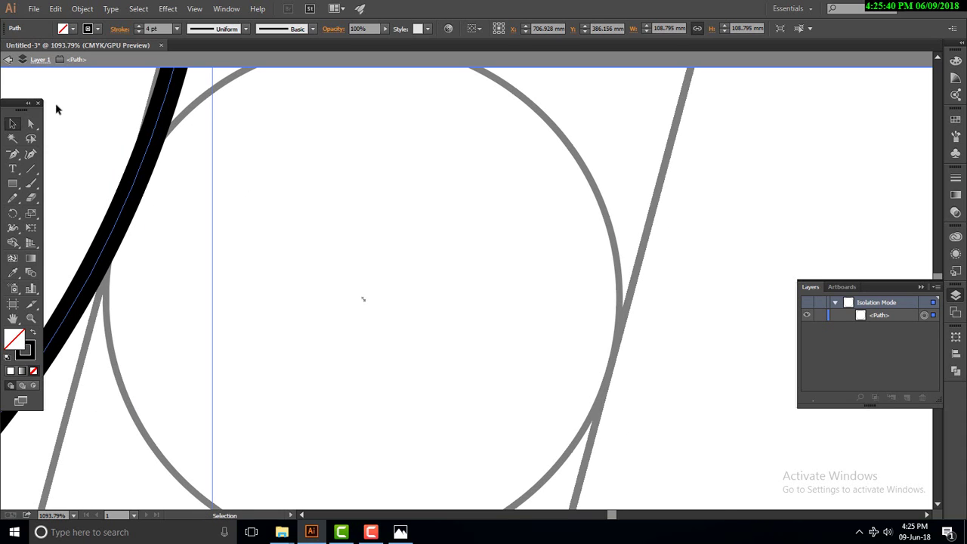
key(ctrl+y)
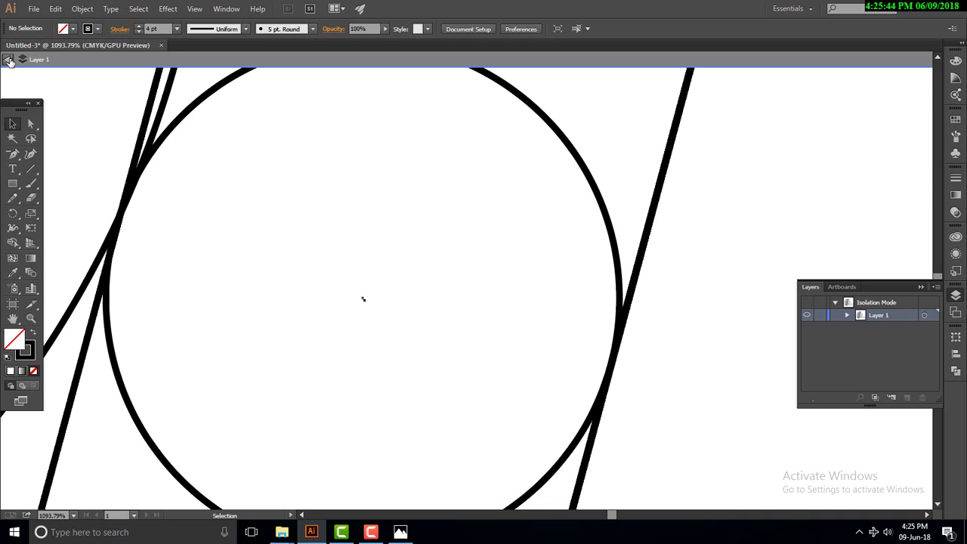
click(8, 58)
key(ctrl+y)
click(164, 139)
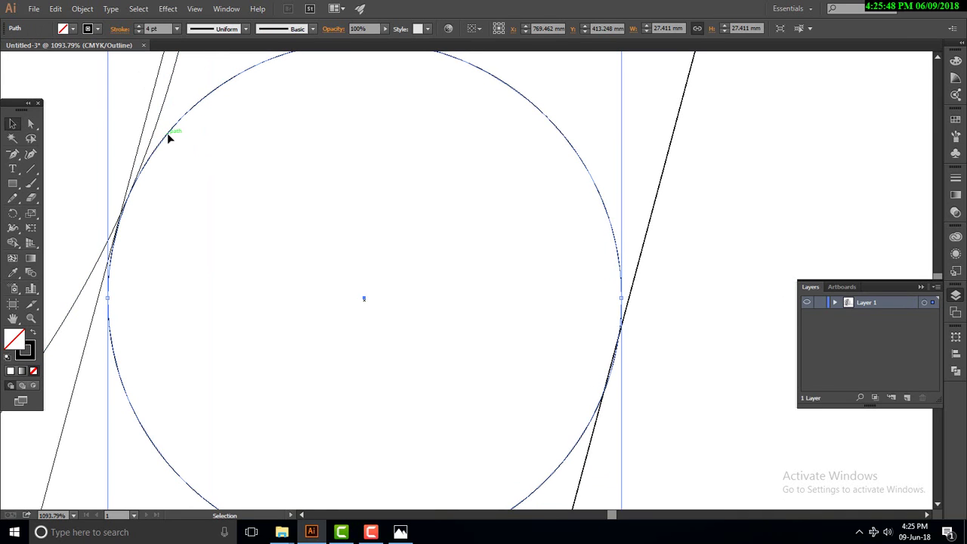
drag(167, 133, 167, 136)
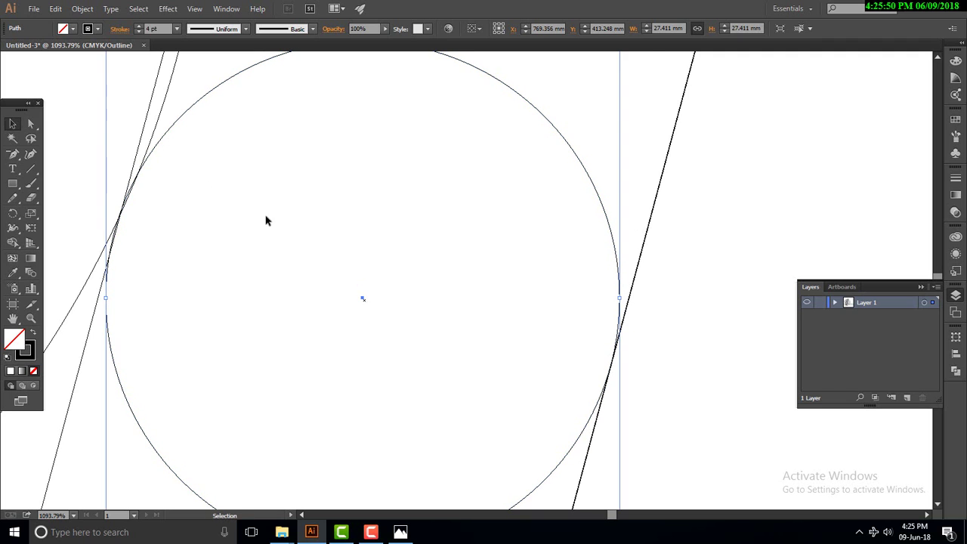
- Zoom out to the whole construction and marquee-select every circle and line with Direct Selection
key(ctrl+minus)
key(ctrl+minus)
key(ctrl+minus)
key(ctrl+minus)
key(ctrl+minus)
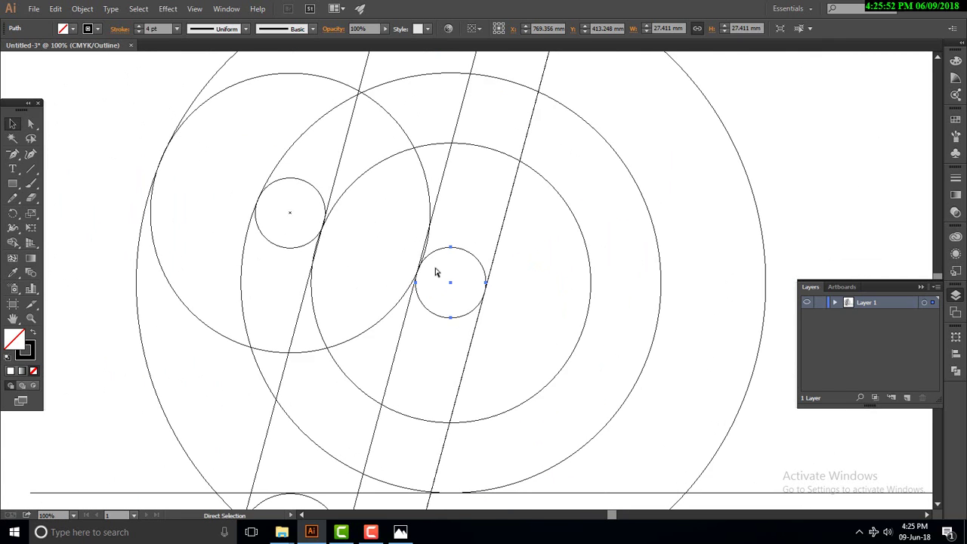
key(ctrl+minus)
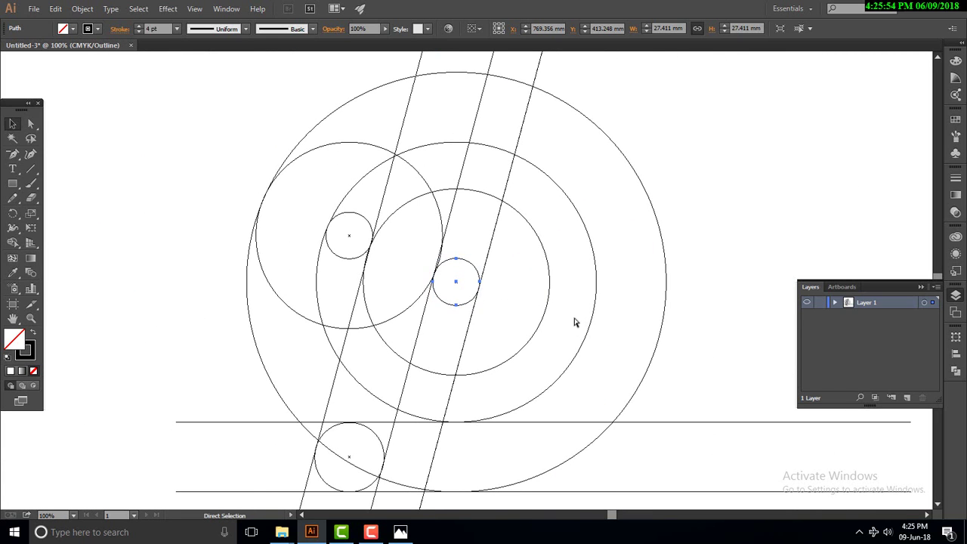
key(ctrl+minus)
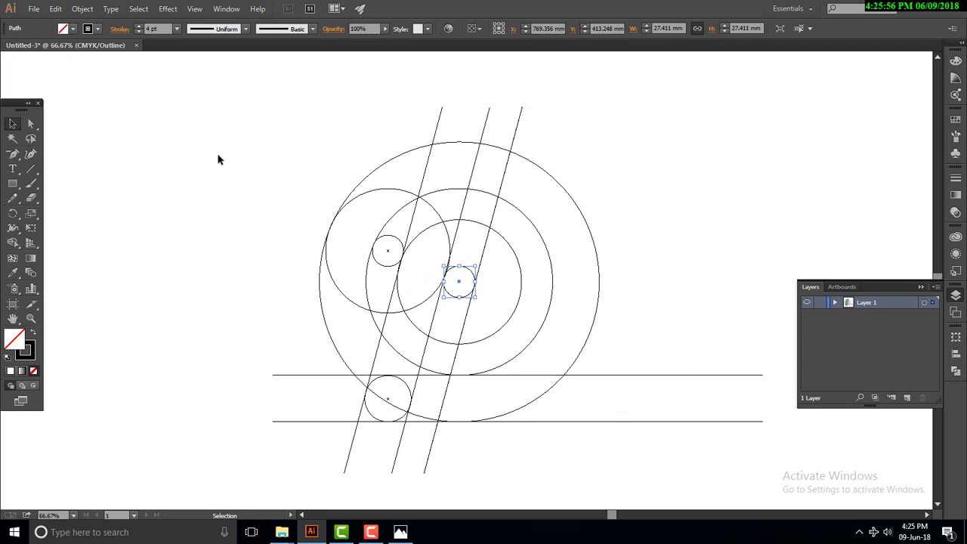
key(ctrl)
key(ctrl+y)
click(499, 221)
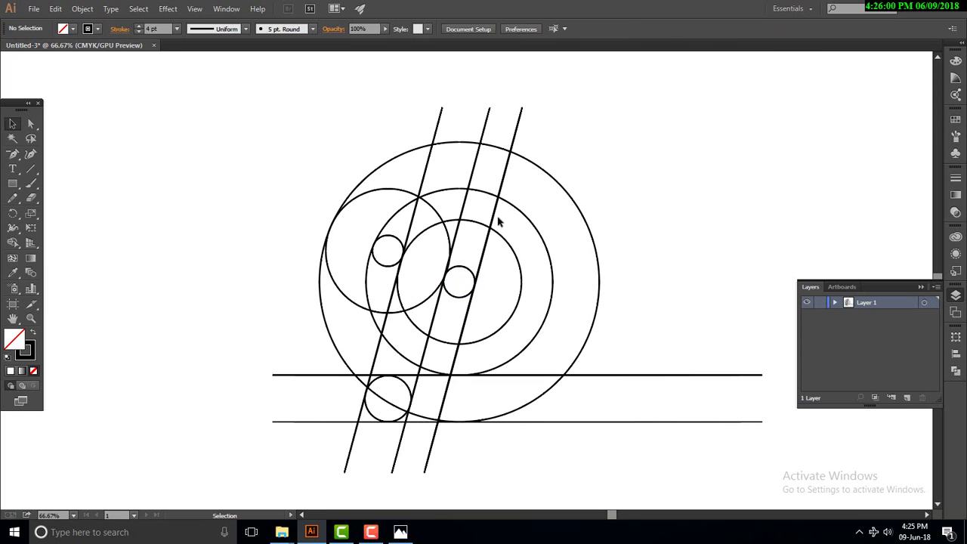
drag(643, 339, 594, 313)
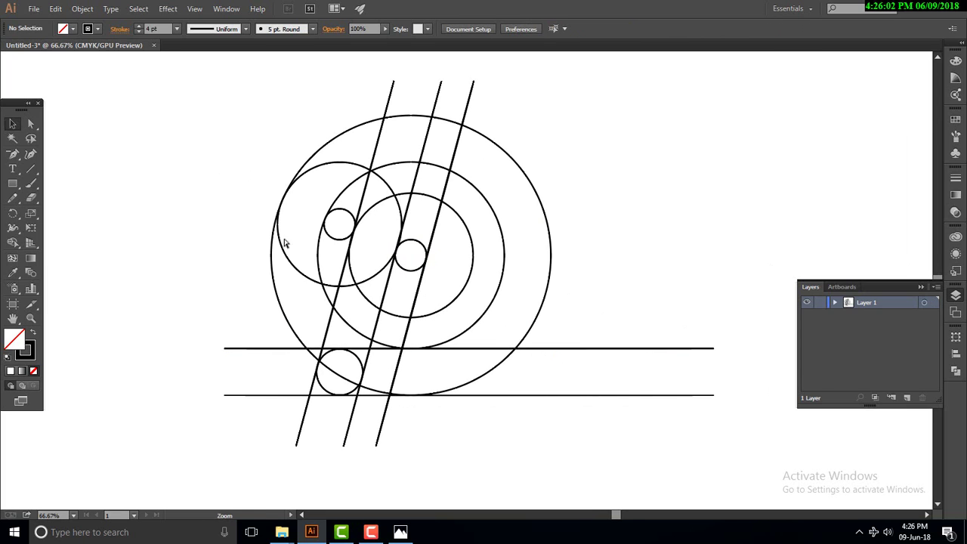
click(13, 243)
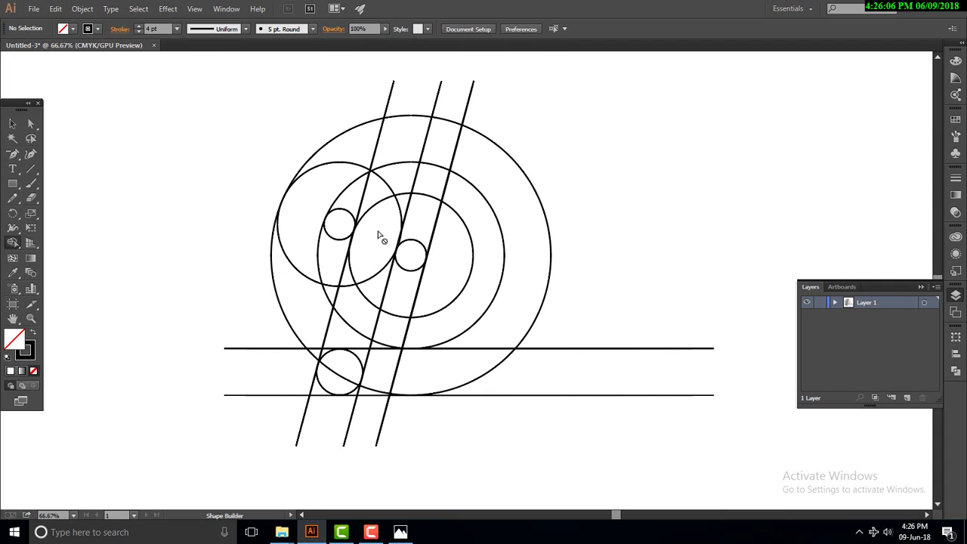
click(31, 121)
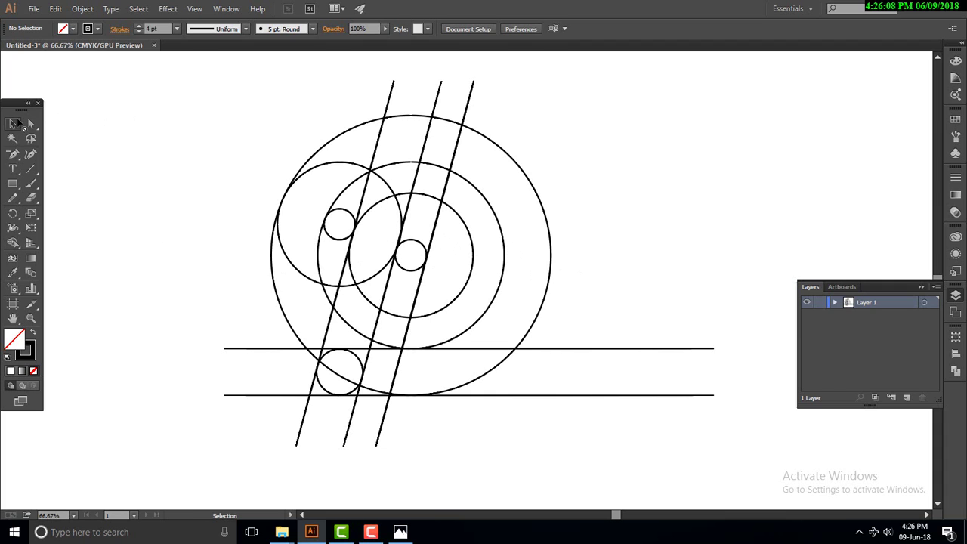
drag(160, 112, 635, 438)
- Merge the bottom circle, strip, lens and right ring regions with Shape Builder
click(13, 245)
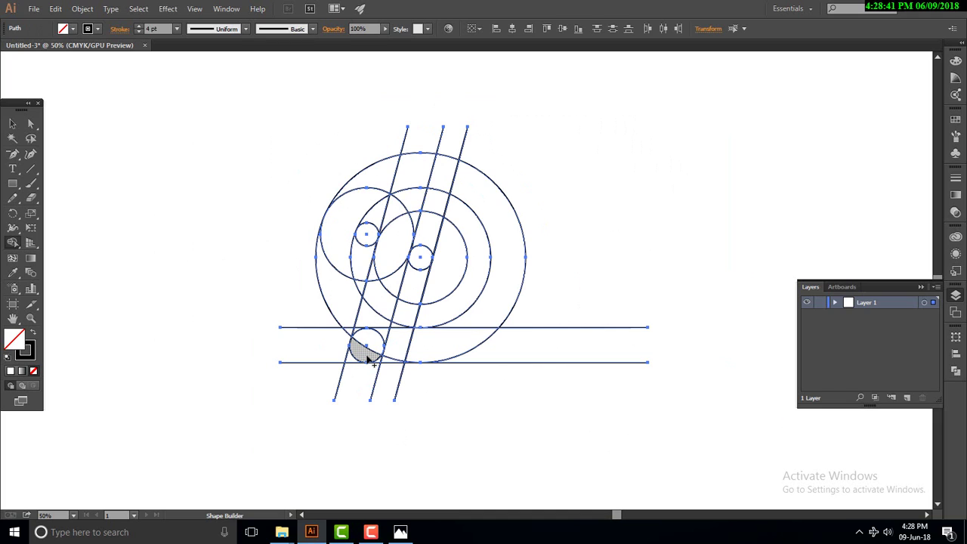
click(373, 364)
mouse_move(368, 356)
mouse_down()
mouse_move(379, 268)
mouse_move(385, 286)
mouse_up()
mouse_move(399, 233)
mouse_down()
mouse_move(412, 217)
mouse_move(448, 242)
mouse_up()
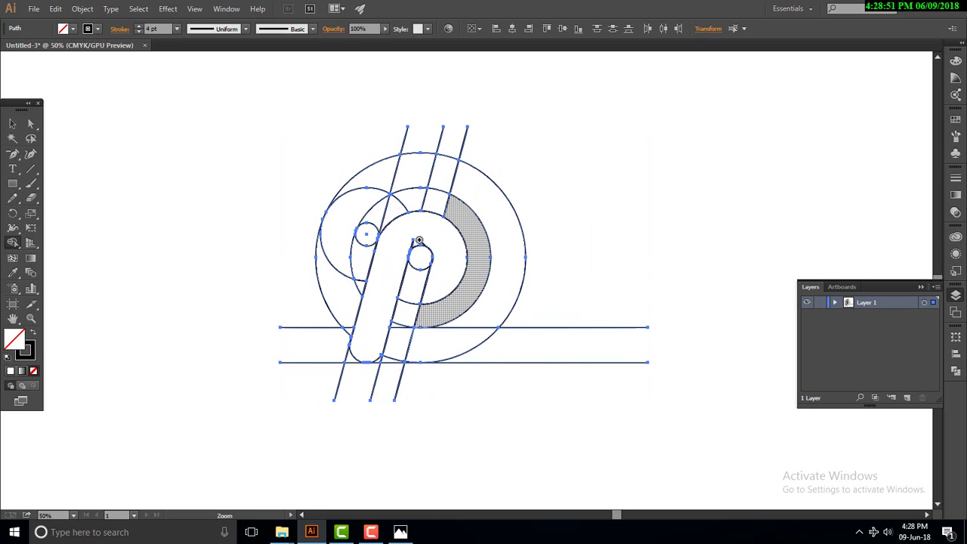
scroll(494, 283, up, 1)
scroll(559, 330, up, 3)
mouse_move(454, 252)
mouse_down()
mouse_move(414, 258)
mouse_move(404, 301)
mouse_move(362, 361)
mouse_up()
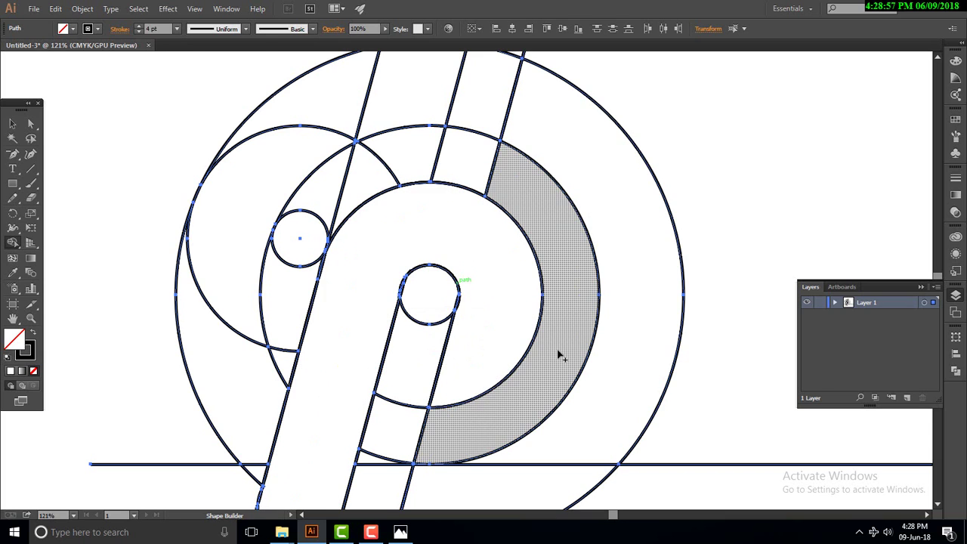
click(557, 356)
- Merge the top ring, lower band and left circle regions to complete the D
scroll(557, 357, down, 1)
scroll(544, 264, down, 2)
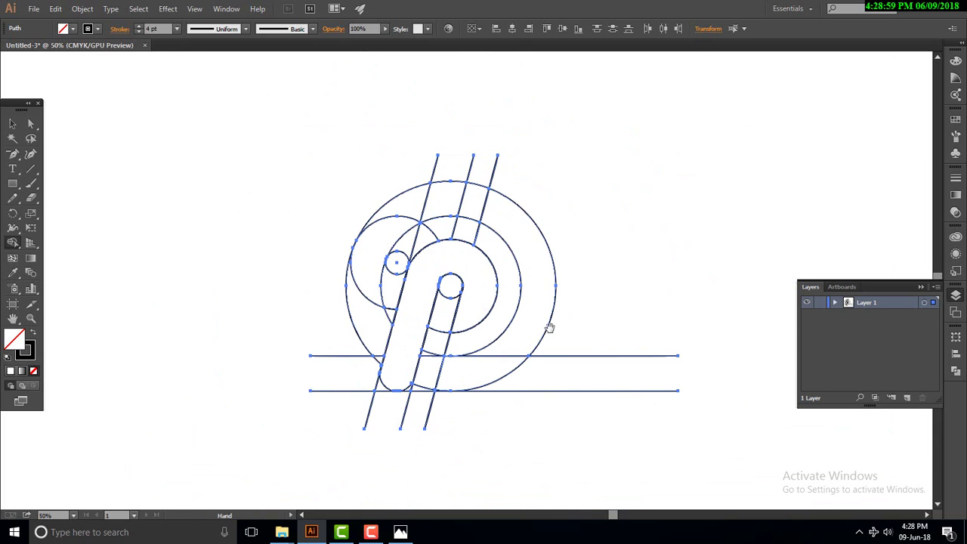
scroll(488, 340, up, 1)
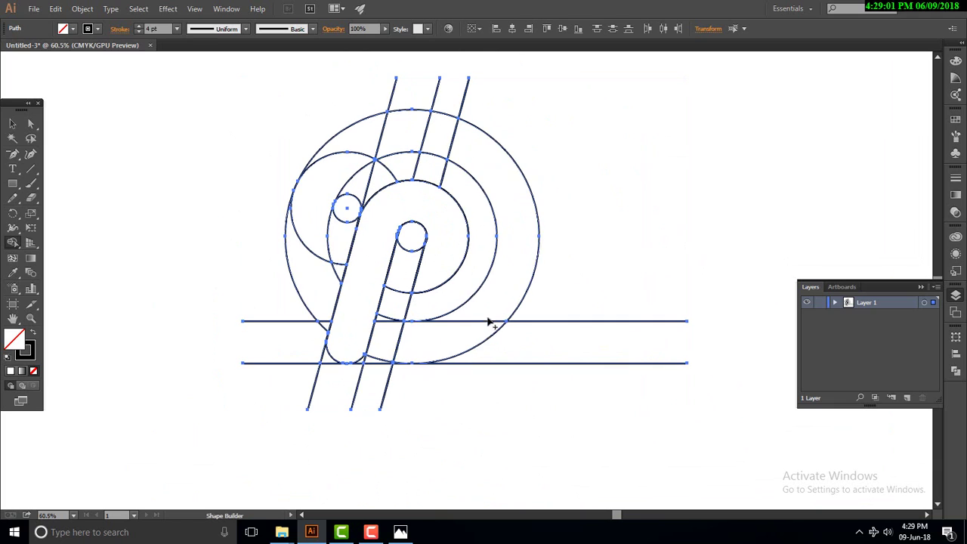
mouse_move(520, 214)
mouse_down()
mouse_move(384, 356)
mouse_move(349, 346)
mouse_up()
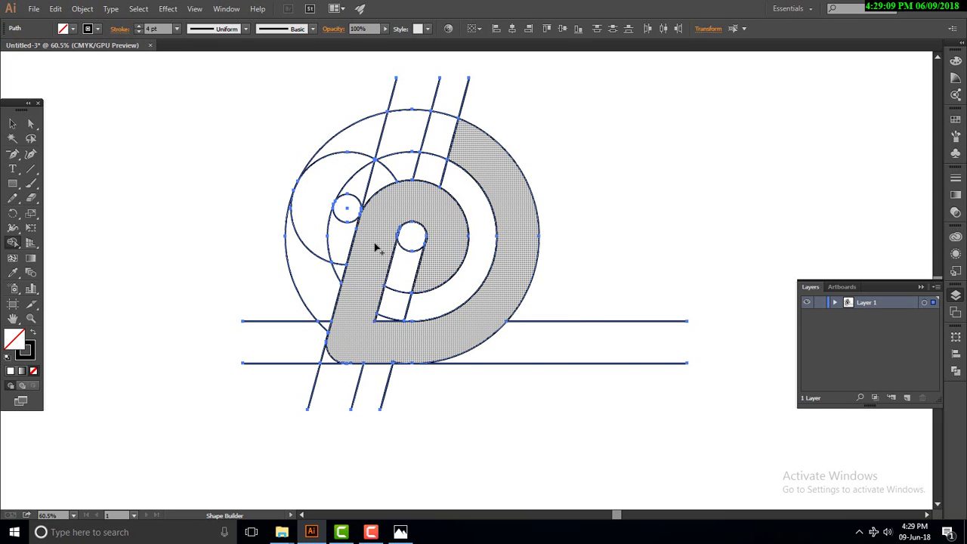
drag(376, 244, 317, 240)
mouse_move(305, 206)
mouse_down()
mouse_move(350, 155)
mouse_move(438, 145)
mouse_move(506, 167)
mouse_move(520, 236)
mouse_up()
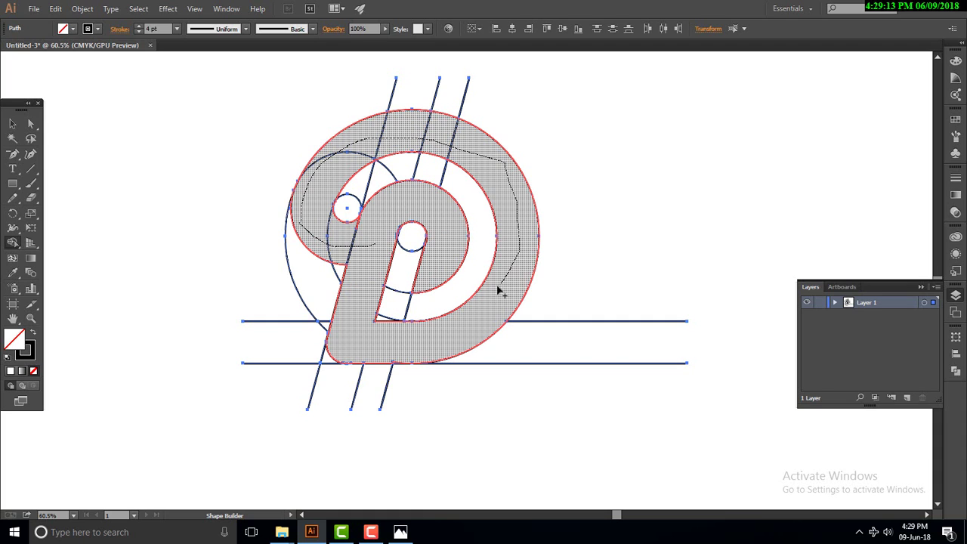
mouse_move(499, 291)
mouse_down()
mouse_move(426, 335)
mouse_move(359, 344)
mouse_up()
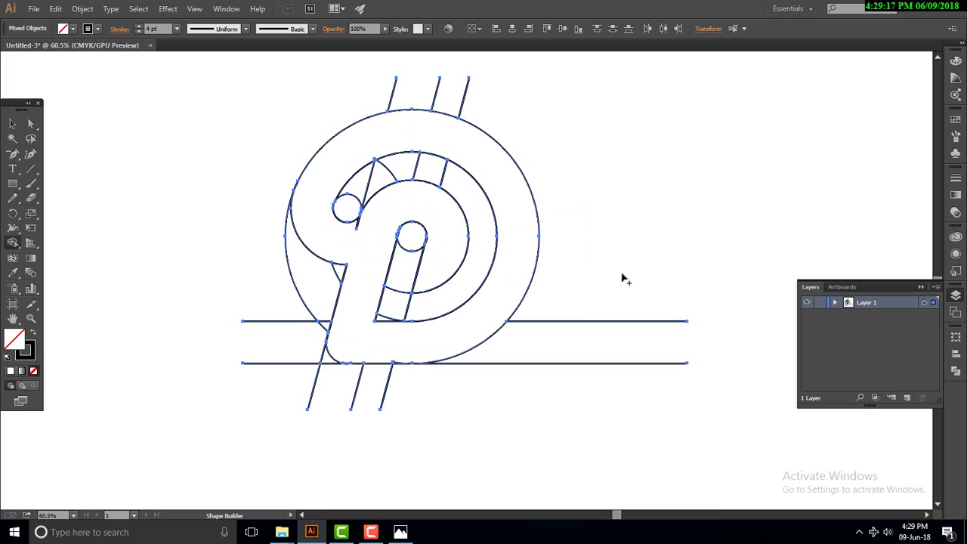
- Duplicate the D aside, delete all leftover construction artwork, and move the D copy back
click(12, 123)
click(751, 186)
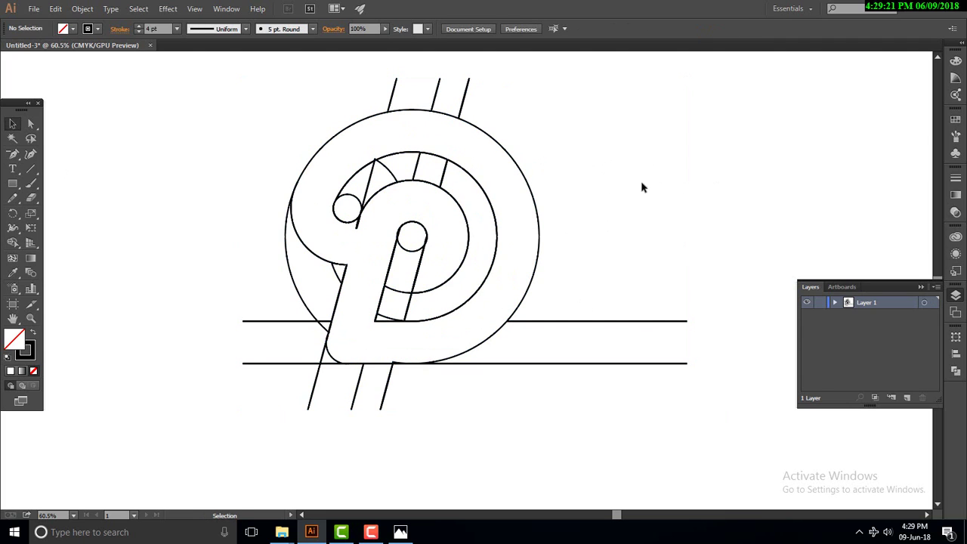
key(ctrl+minus)
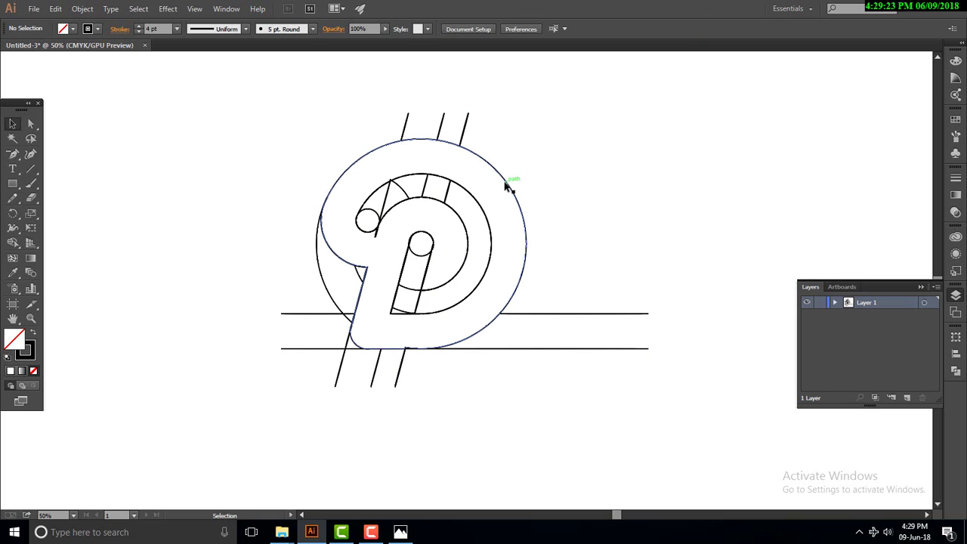
click(506, 184)
alt+drag(512, 184, 890, 177)
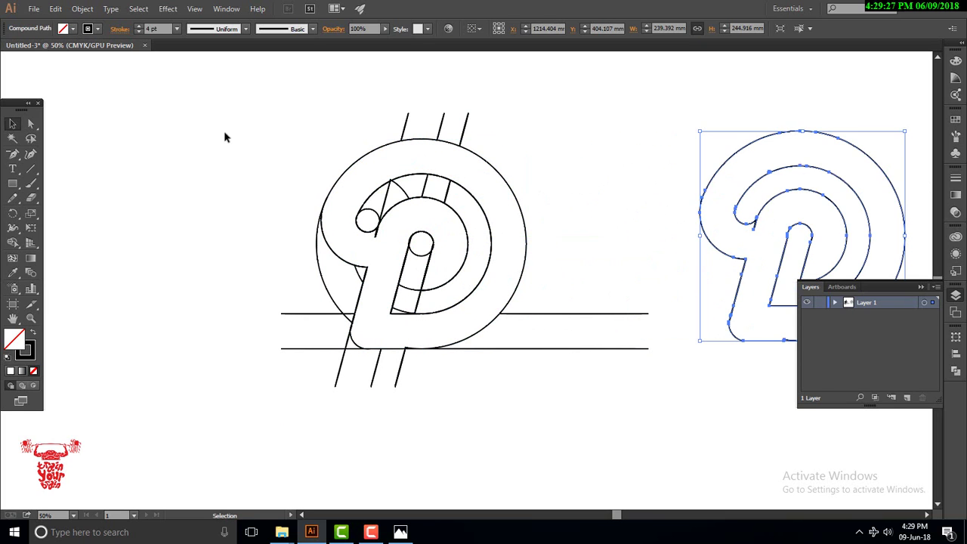
drag(224, 137, 590, 408)
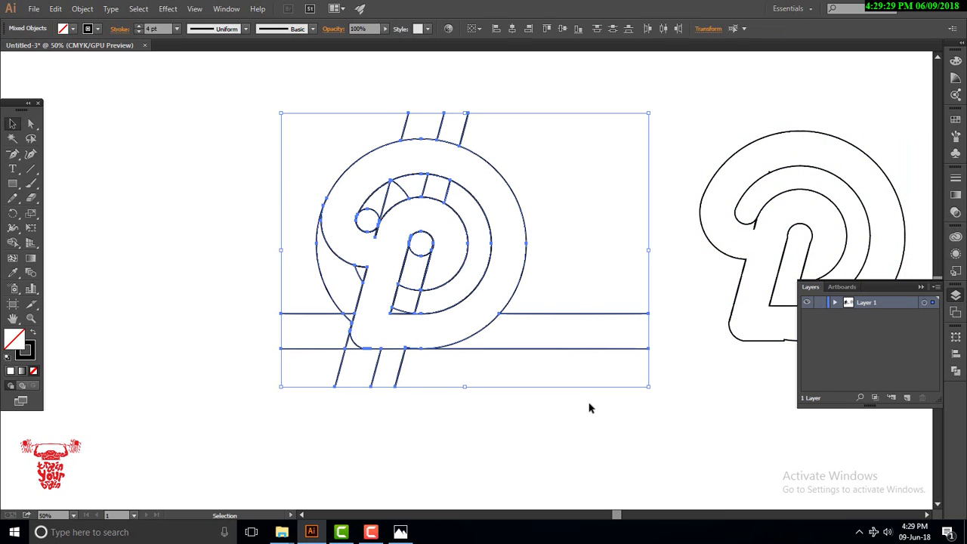
key(Delete)
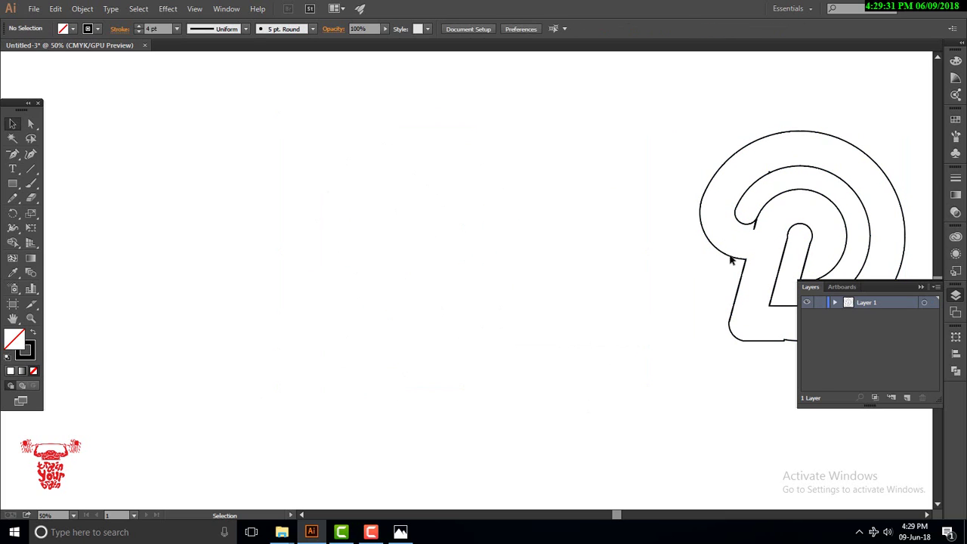
drag(730, 258, 323, 256)
click(628, 290)
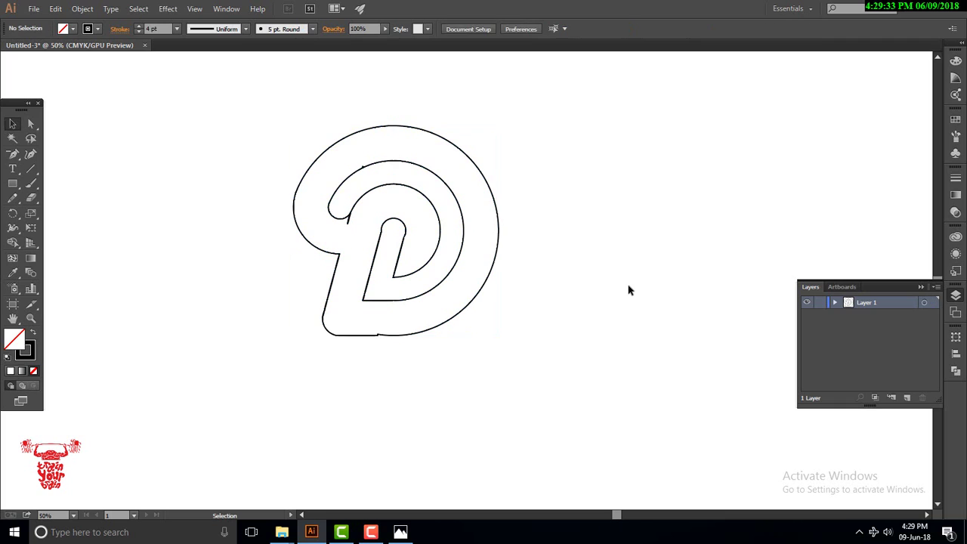
- Select the D outline and split its inner band into a separate shape with Shape Builder
key(z)
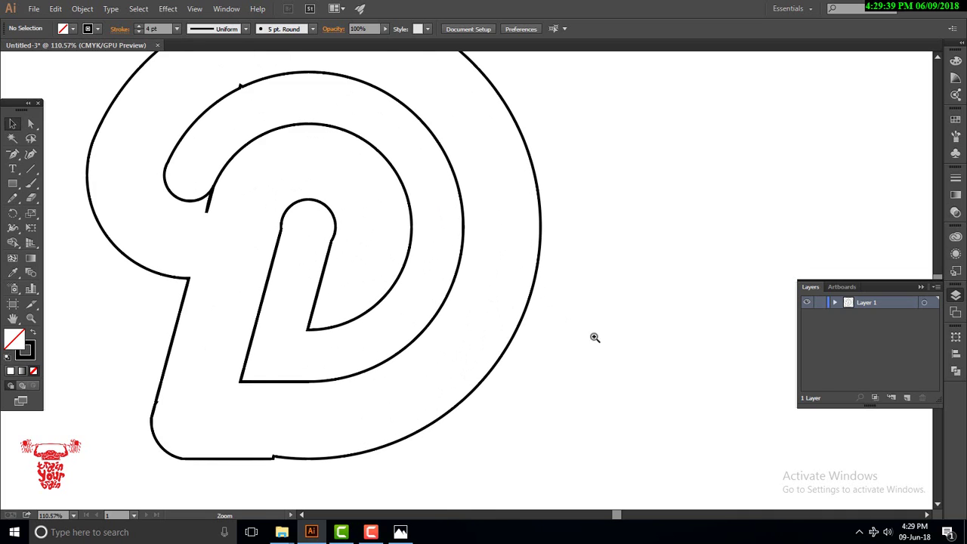
drag(375, 205, 300, 267)
key(v)
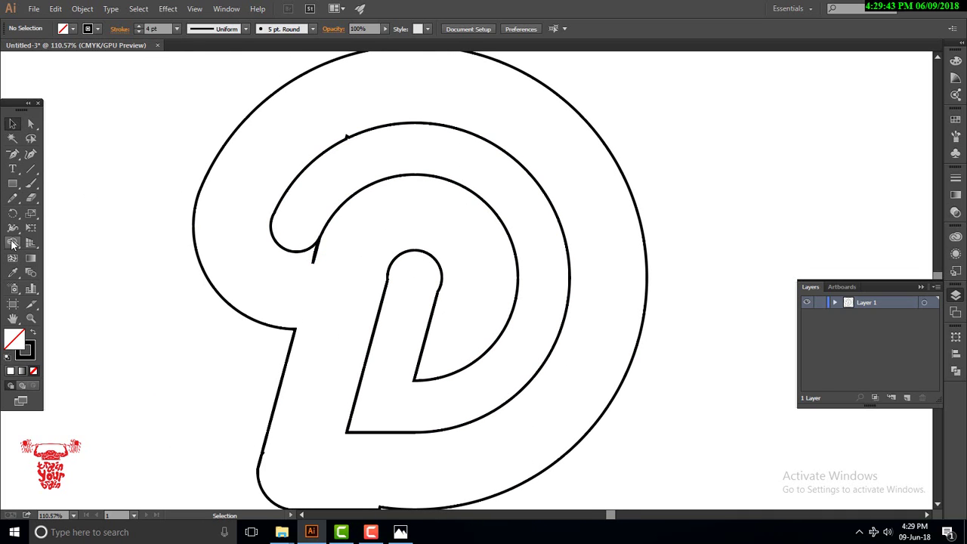
click(12, 243)
click(12, 124)
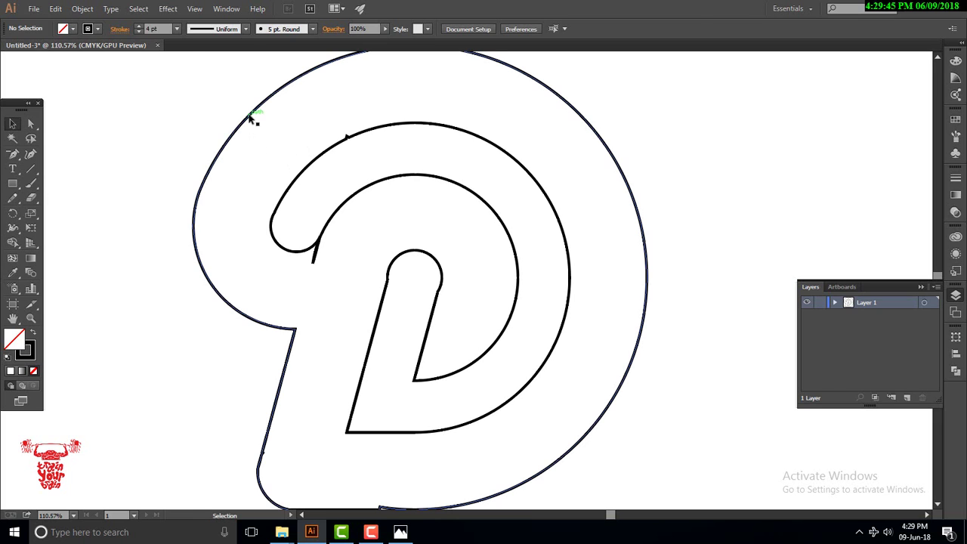
click(252, 124)
click(12, 244)
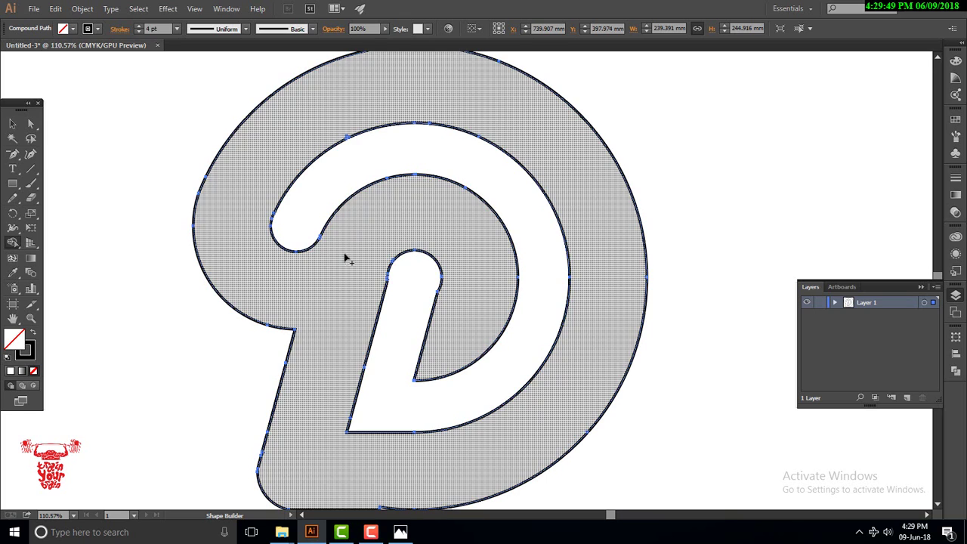
click(351, 187)
- Remove the notch anchors on the D's inner top curve with the Pen tool for a smooth arc
drag(327, 119, 372, 160)
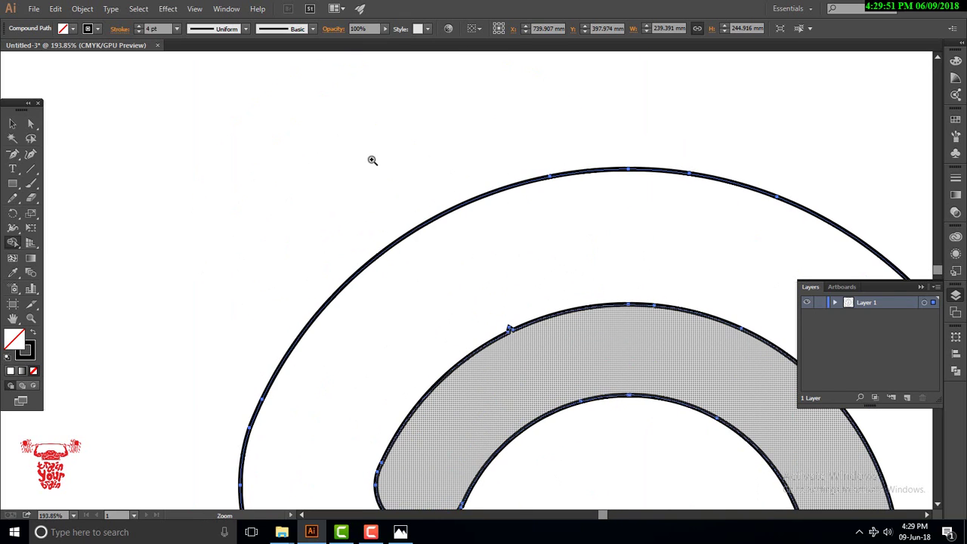
drag(552, 362, 734, 458)
key(p)
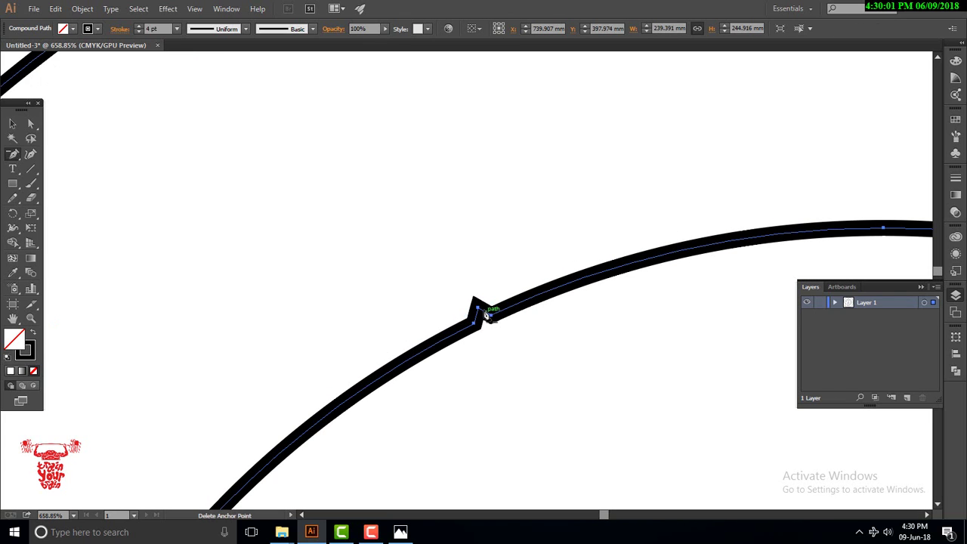
click(478, 312)
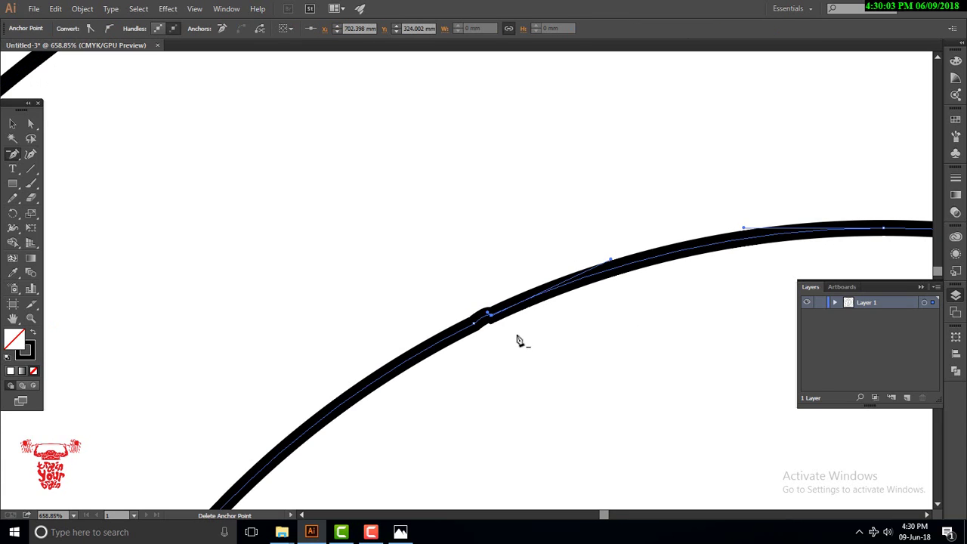
click(383, 377)
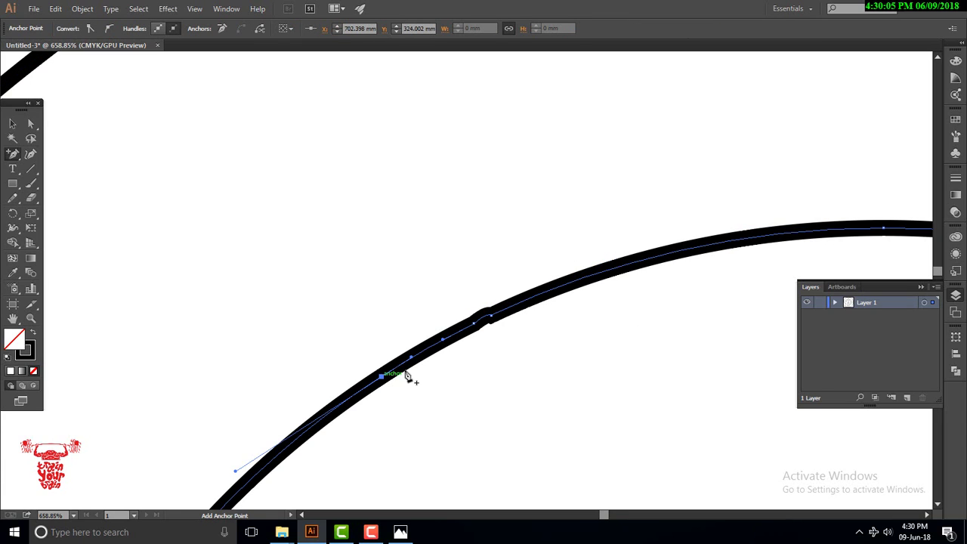
click(593, 277)
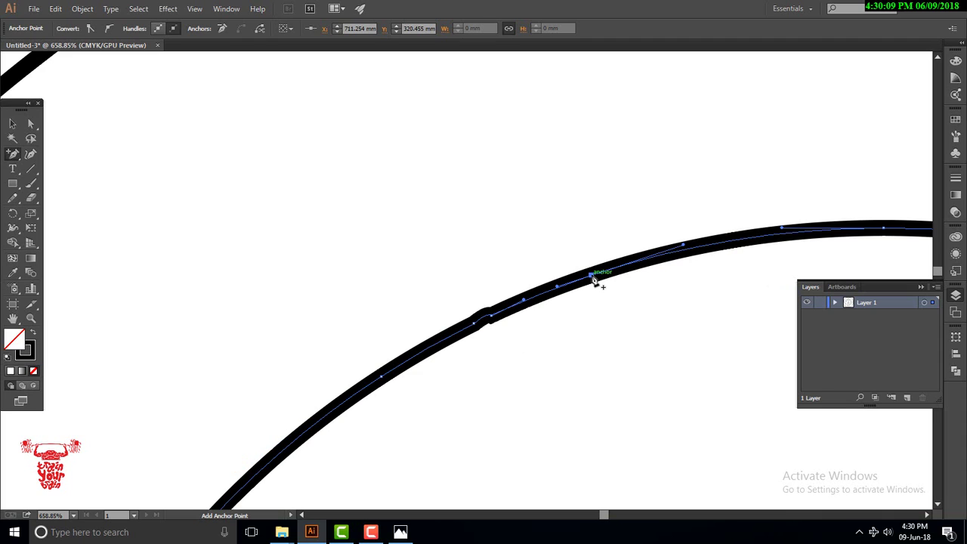
click(493, 319)
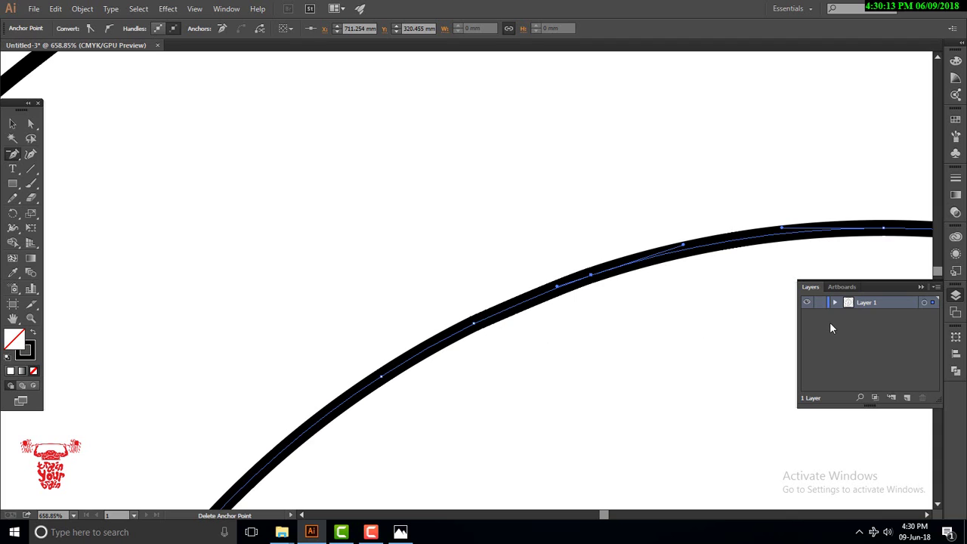
click(13, 127)
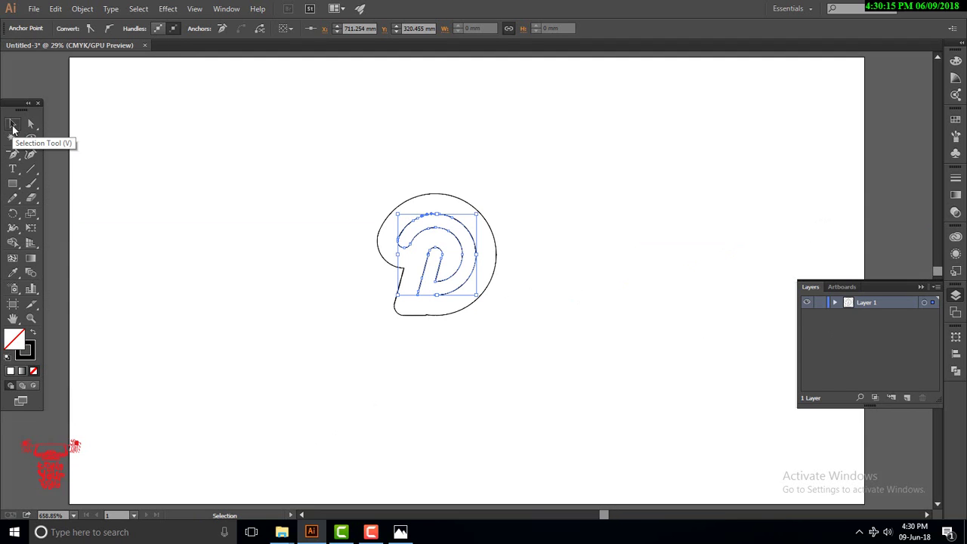
key(ctrl+0)
- Fill the D with magenta and move it slightly lower on the artboard
click(550, 304)
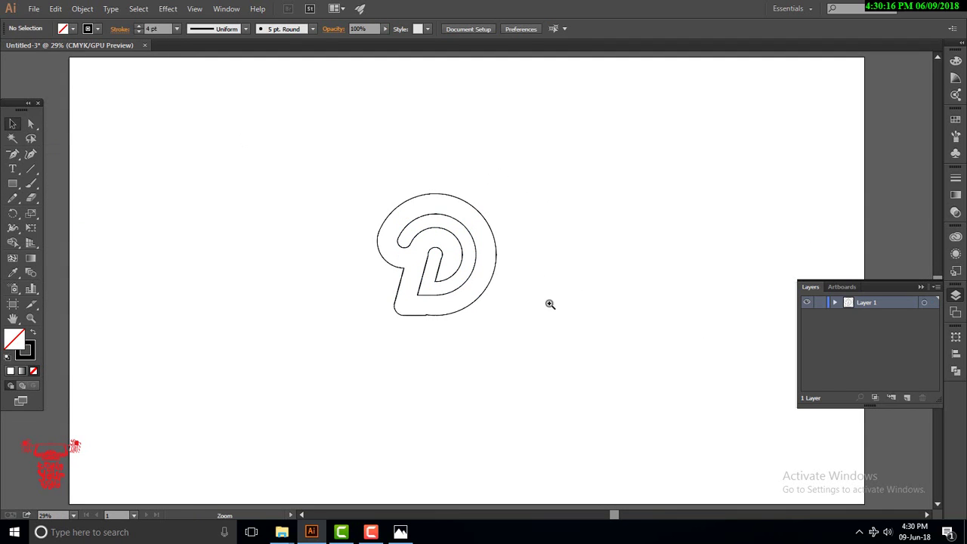
click(408, 216)
key(ctrl+a)
mouse_move(684, 330)
mouse_down()
mouse_move(589, 266)
mouse_move(625, 286)
mouse_up()
click(13, 183)
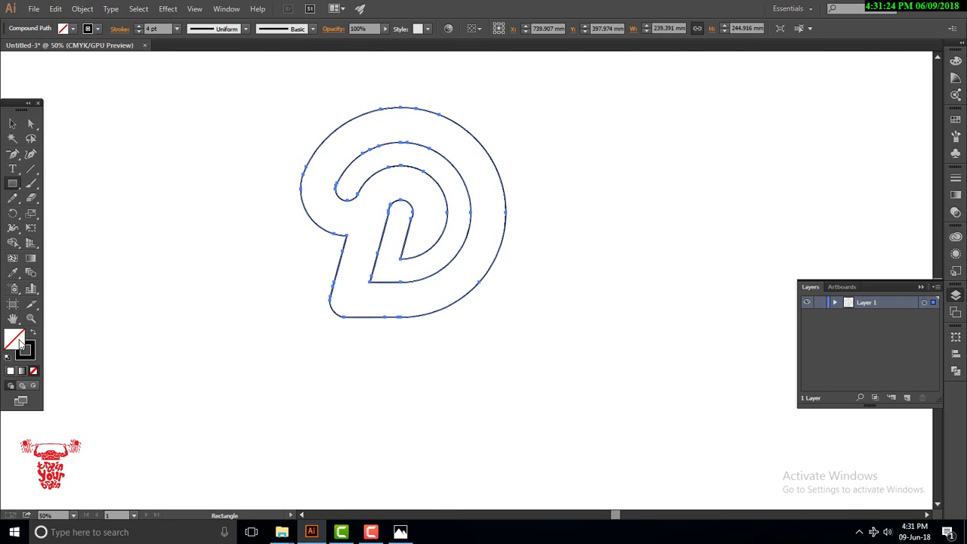
double_click(19, 338)
text(B53396)
click(611, 188)
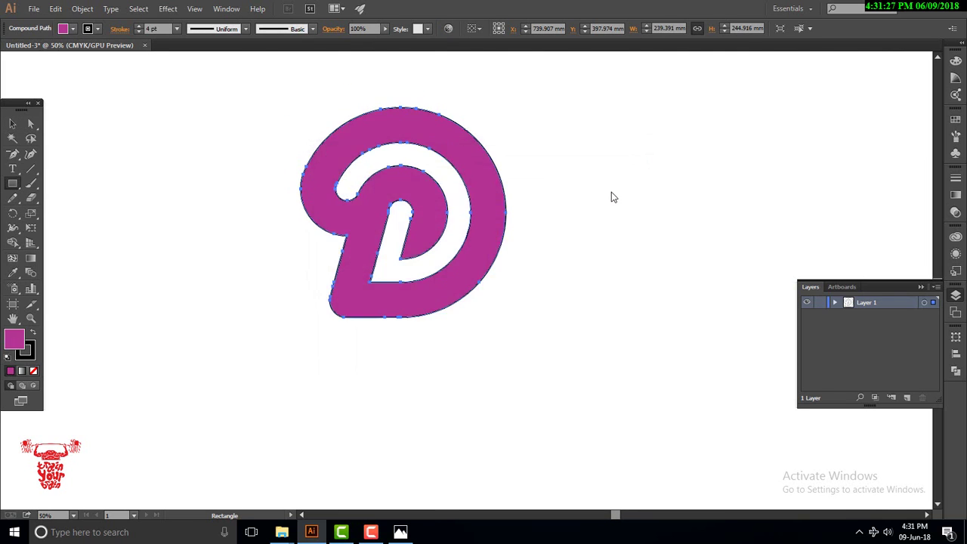
click(517, 285)
click(13, 123)
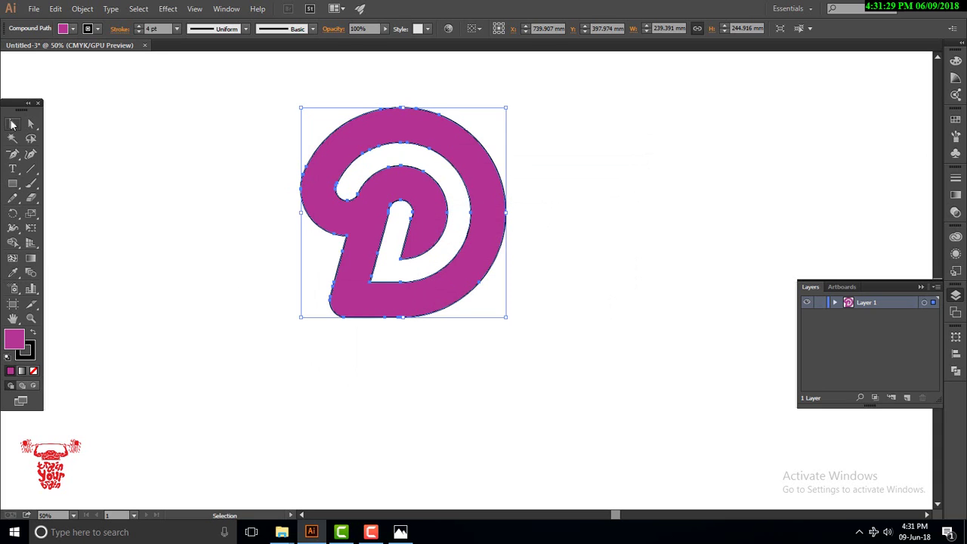
drag(416, 144, 454, 155)
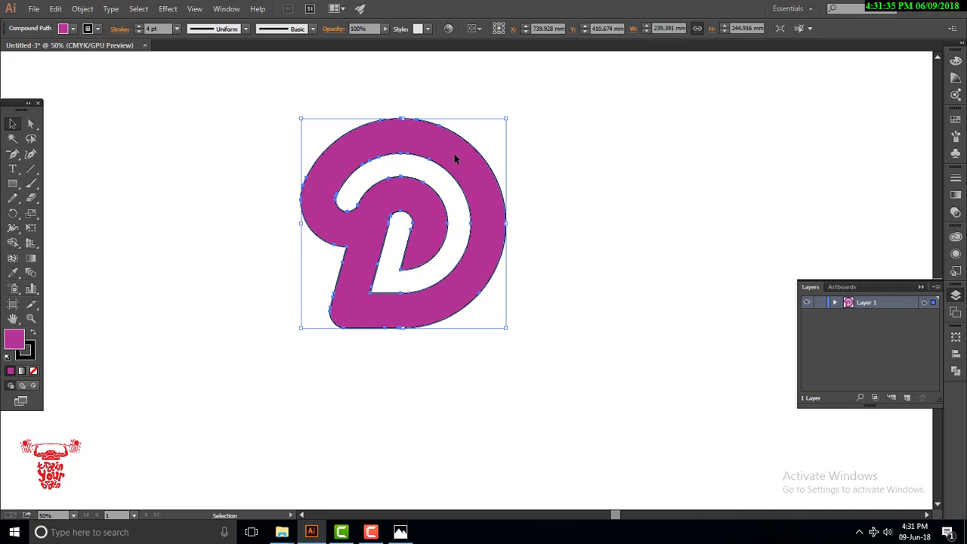
- Set the D's stroke to None and deselect it
click(10, 370)
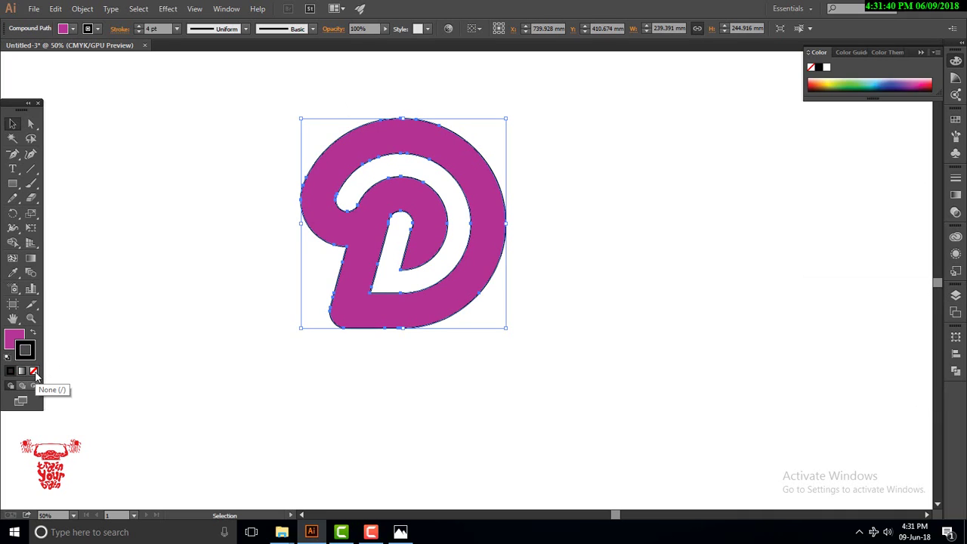
click(33, 371)
click(534, 98)
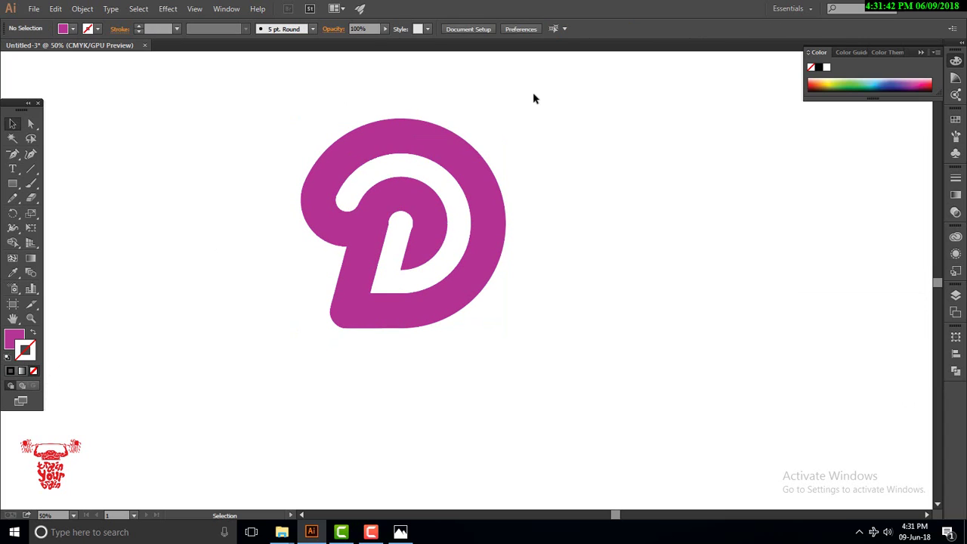
click(13, 183)
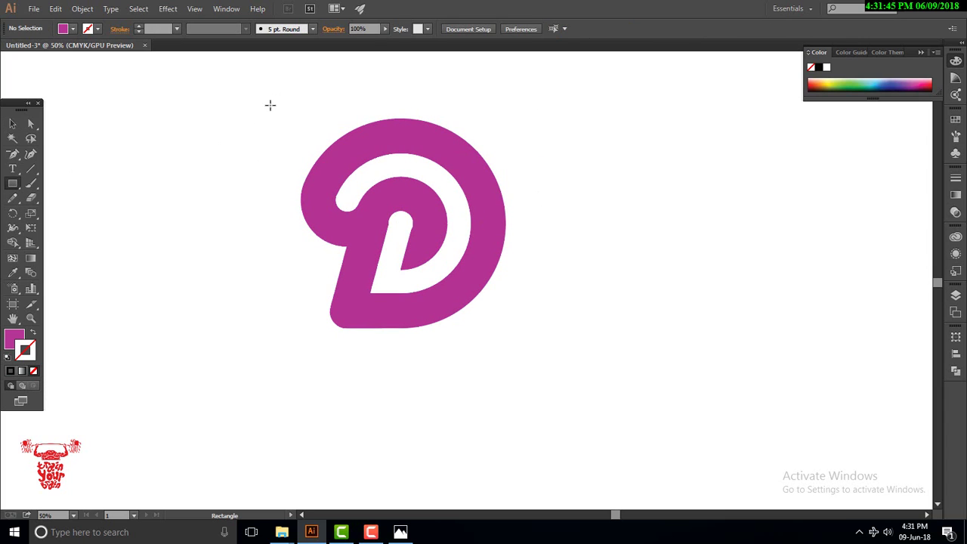
- Cover the D with a 312.561 mm square and drag its live corners to an 83.18 mm radius
drag(261, 104, 529, 281)
click(13, 125)
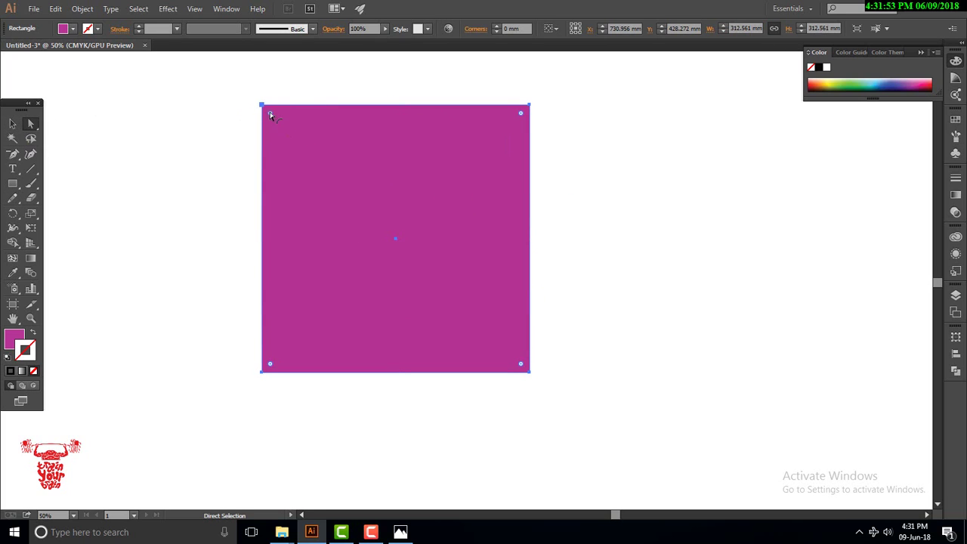
scroll(244, 98, up, 3)
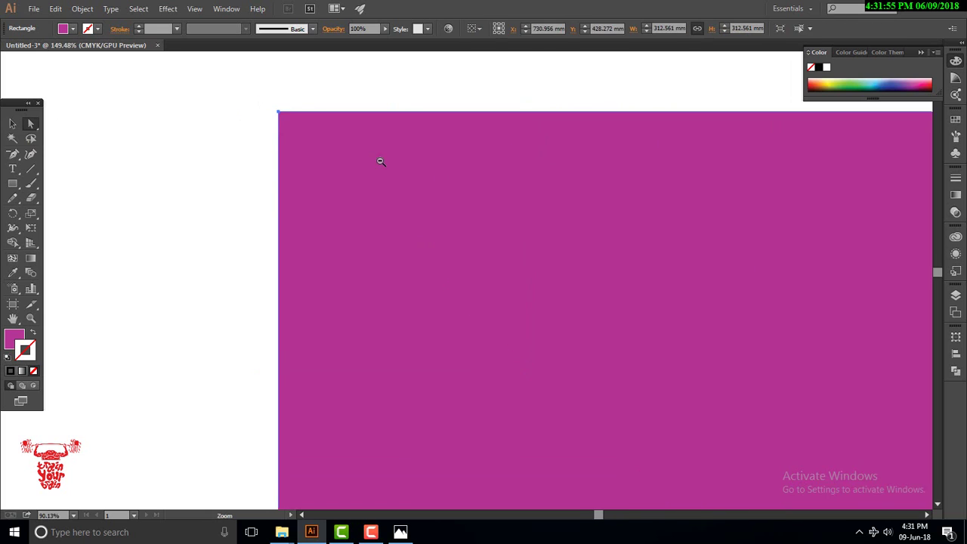
drag(278, 119, 454, 238)
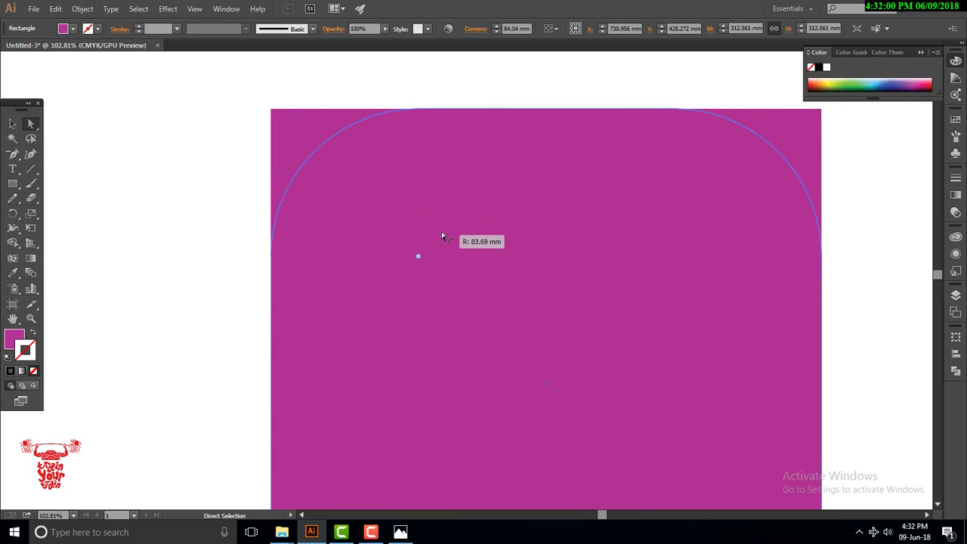
drag(454, 238, 445, 236)
click(13, 124)
key(ctrl+minus)
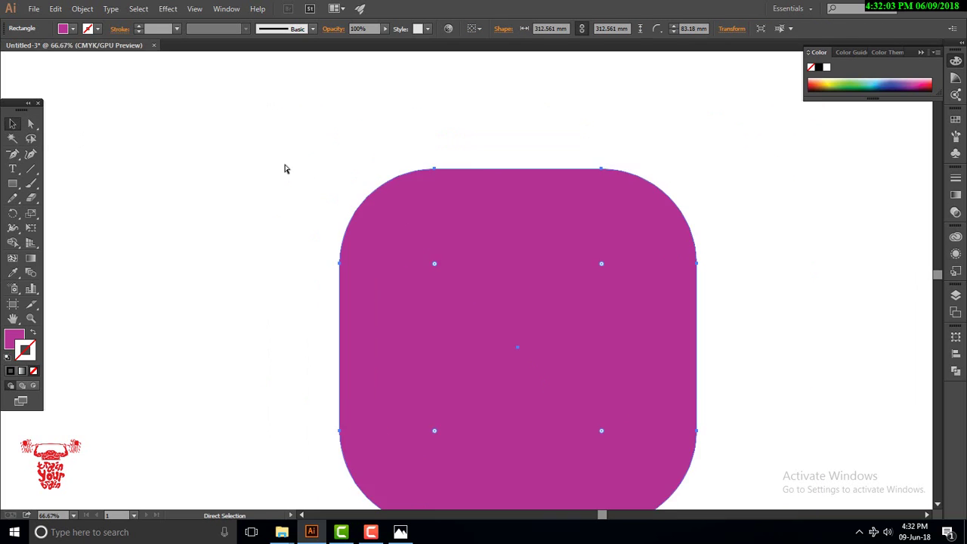
key(ctrl+minus)
click(310, 172)
- Send the rounded square behind and give the D a trial green fill
click(513, 223)
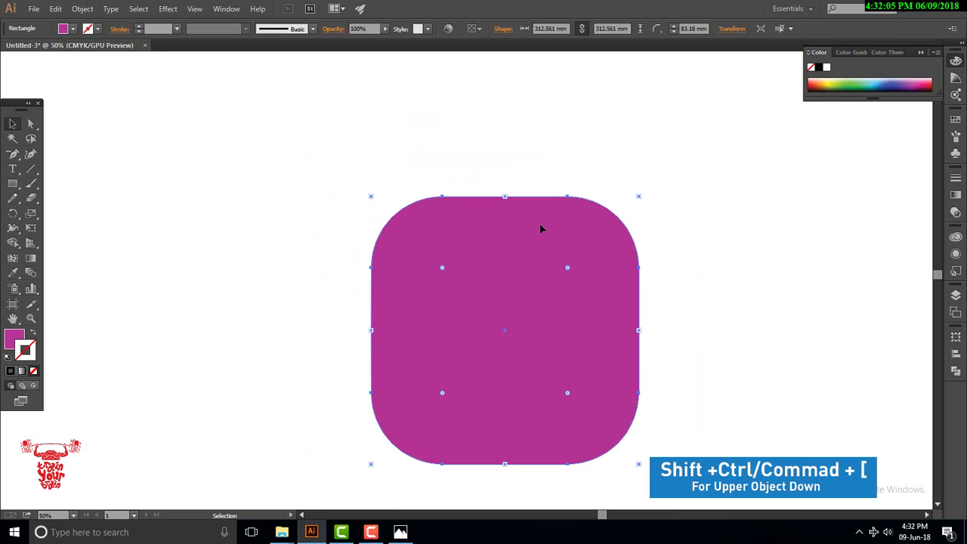
click(632, 241)
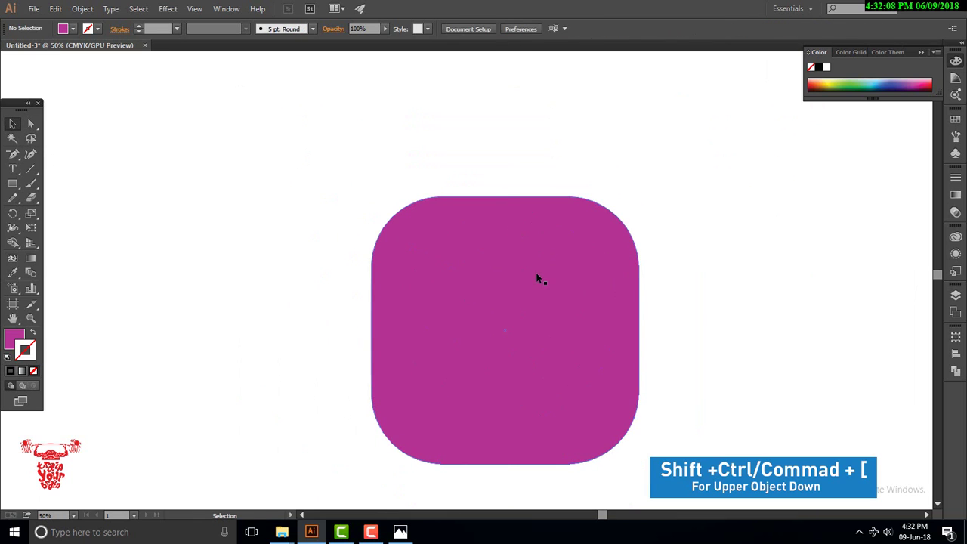
click(549, 256)
double_click(14, 339)
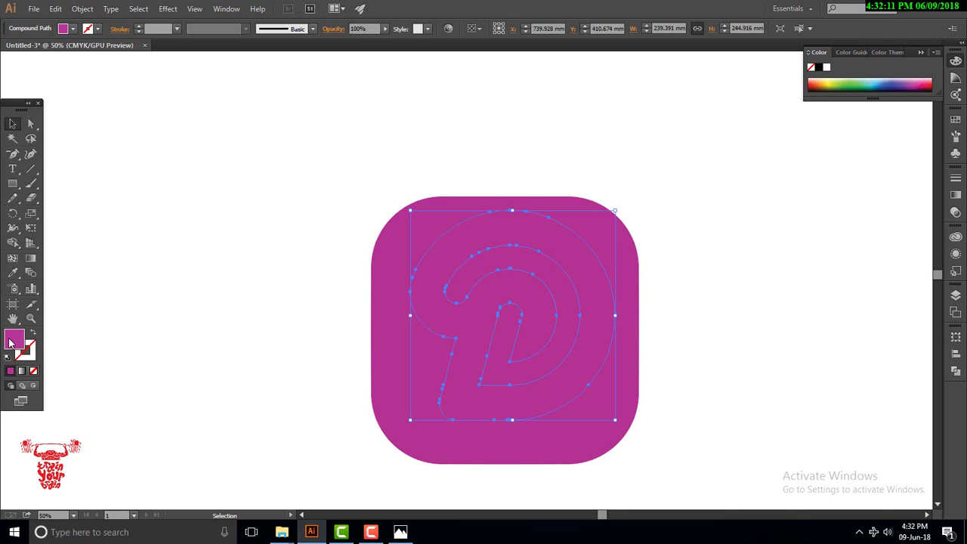
click(434, 184)
click(503, 274)
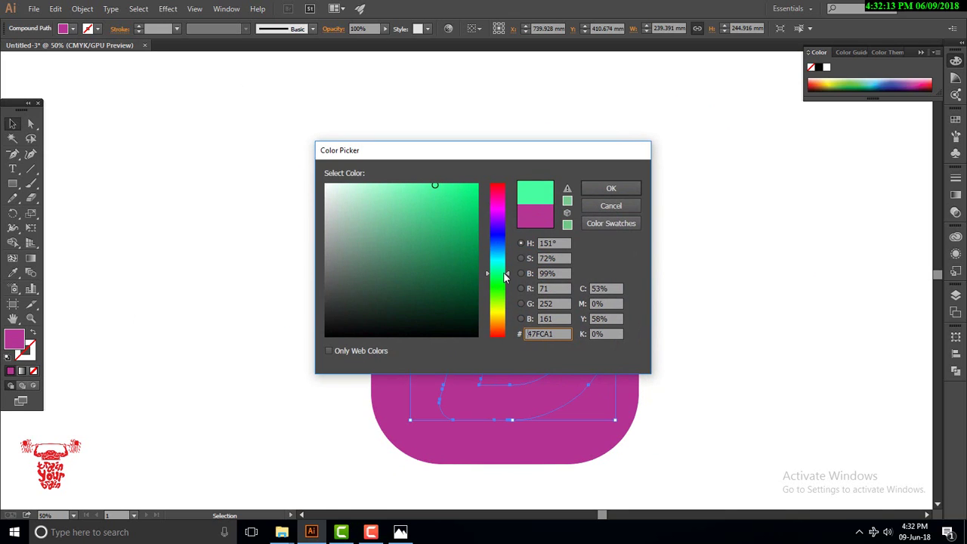
click(612, 188)
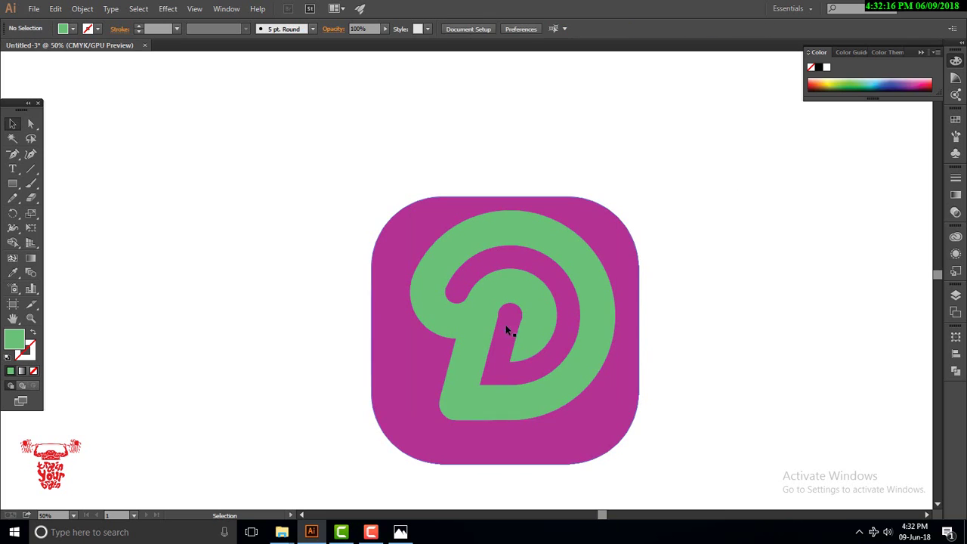
- Recolour the D with a blue fill
drag(585, 357, 598, 245)
click(602, 235)
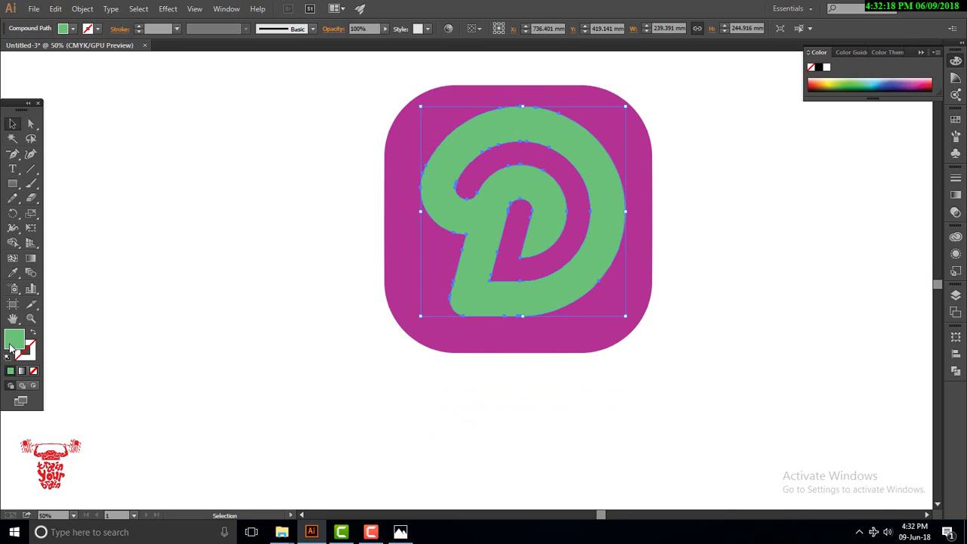
double_click(11, 346)
drag(496, 255, 497, 237)
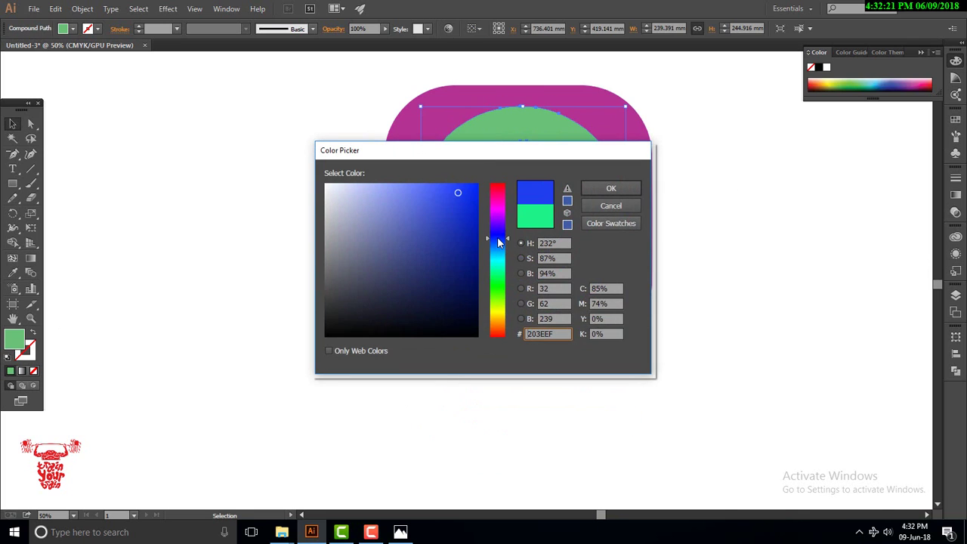
click(602, 188)
click(729, 201)
- Eyedropper the D's blue onto the rounded square
click(420, 124)
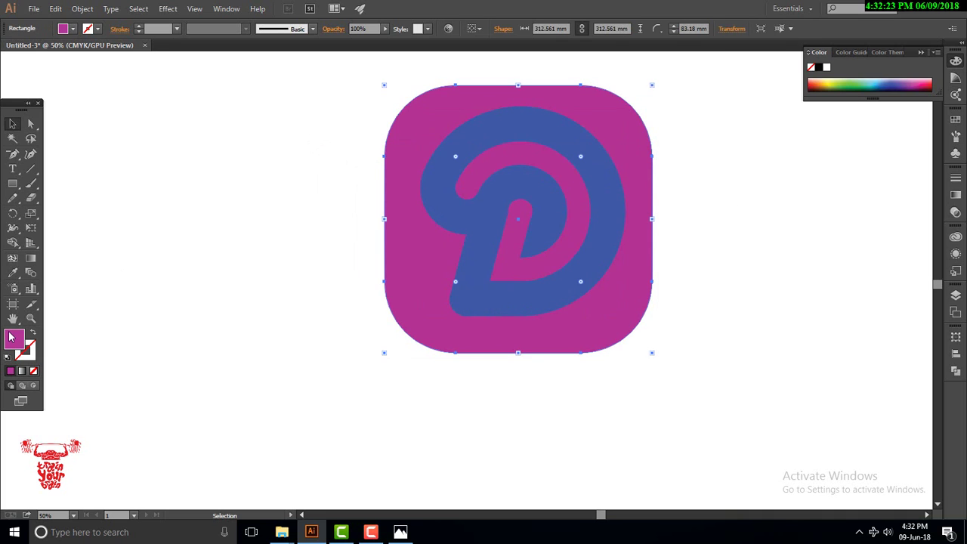
key(i)
click(459, 156)
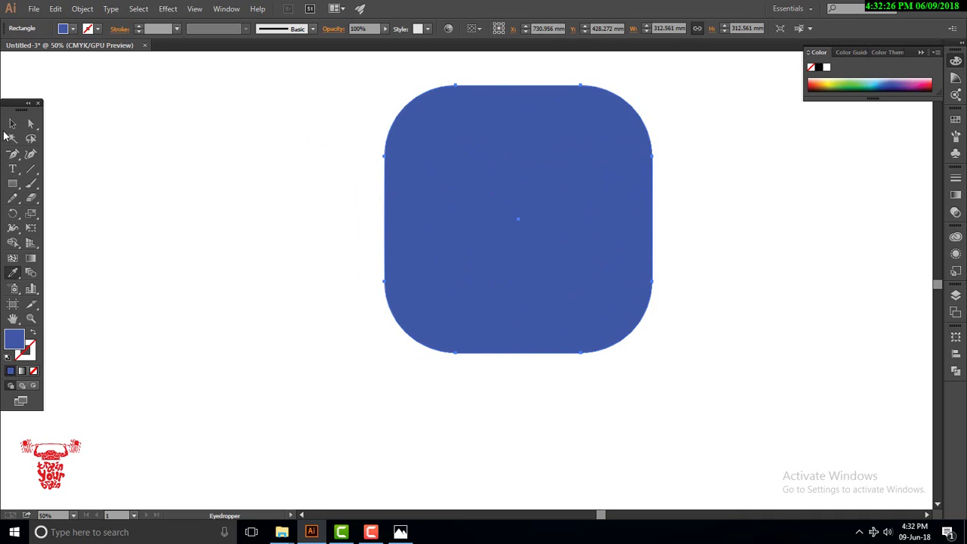
click(11, 126)
- Set the D's fill to white, FFFFFF
click(479, 157)
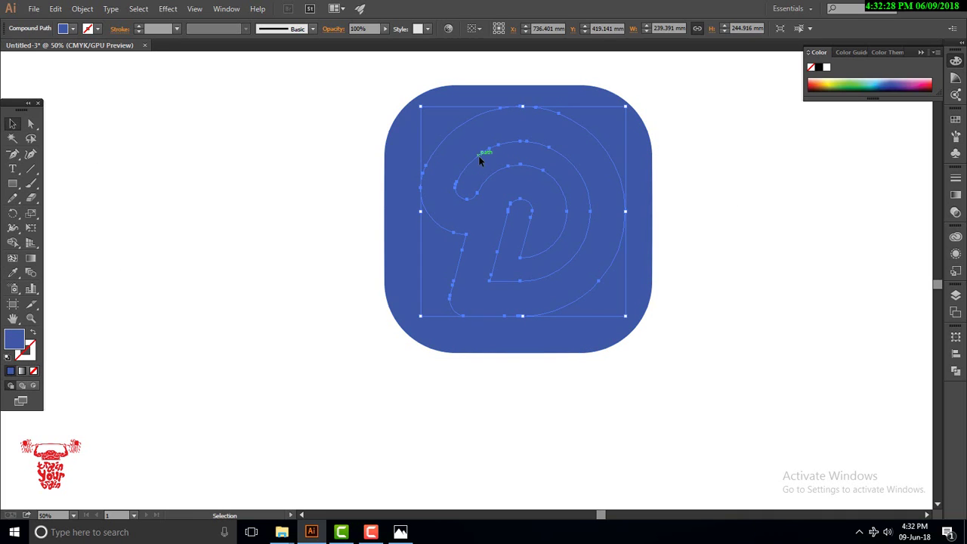
double_click(13, 340)
click(327, 186)
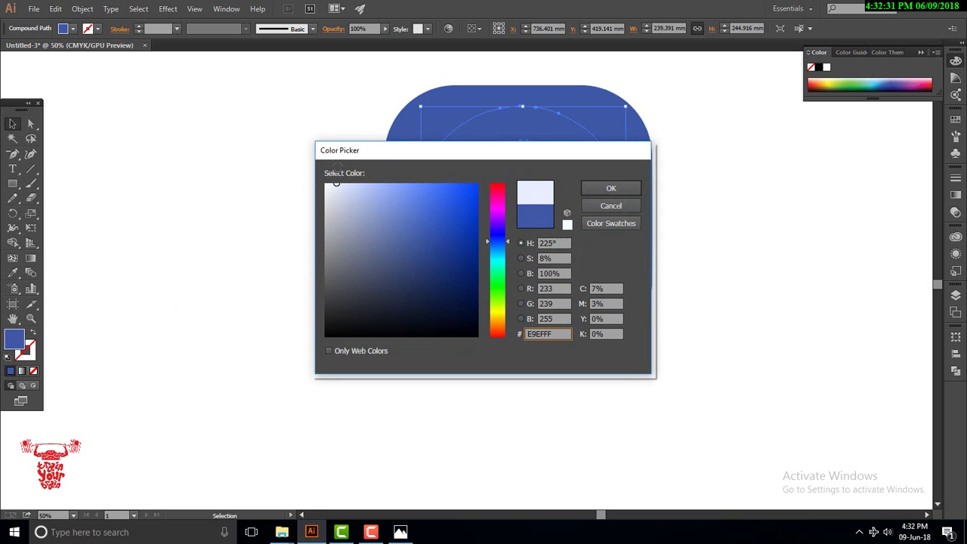
text(ffffff)
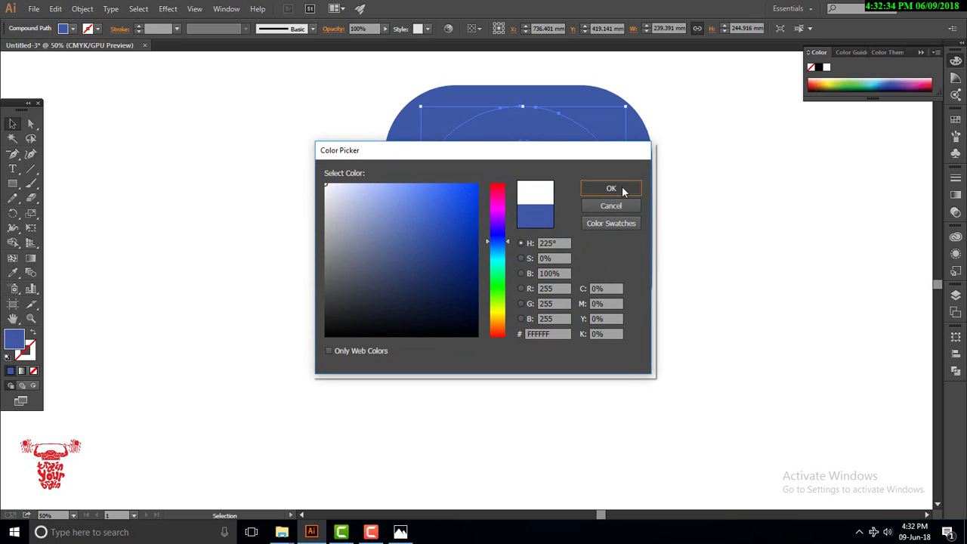
click(610, 188)
- Centre the white D horizontally and vertically on the blue square
drag(582, 273, 537, 303)
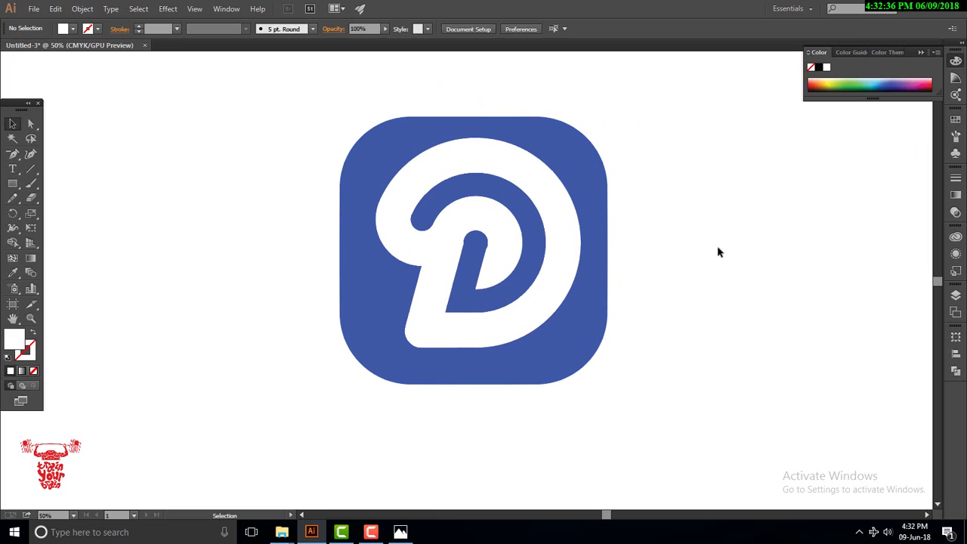
click(544, 318)
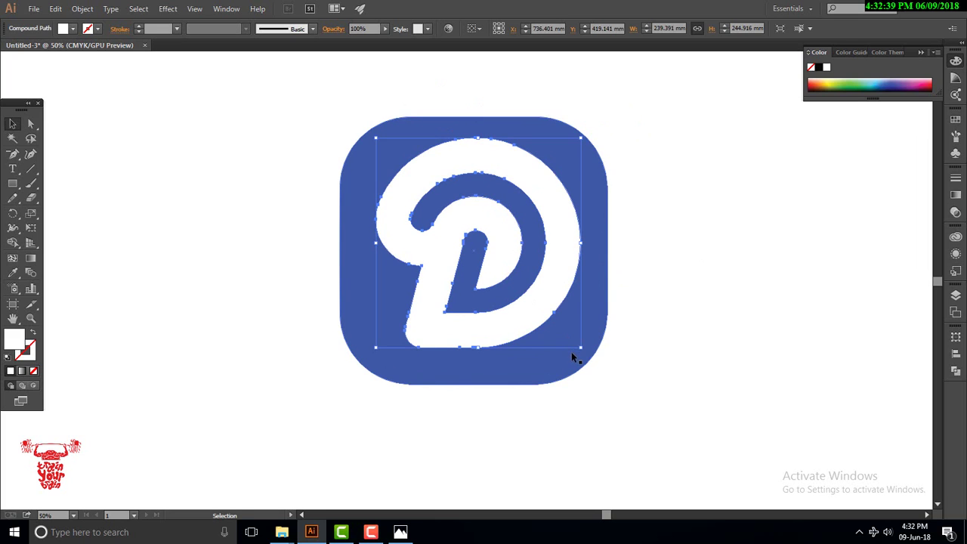
shift+click(551, 368)
click(512, 29)
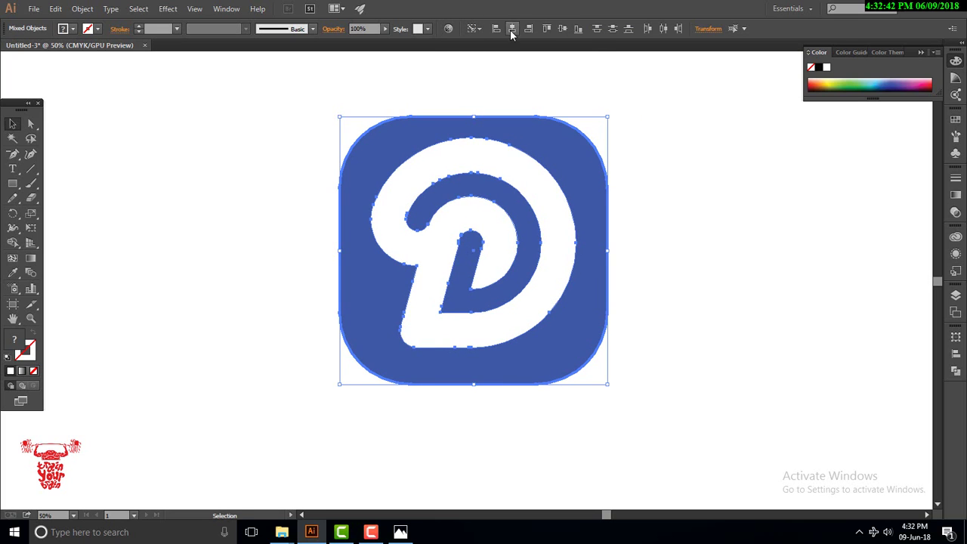
click(562, 29)
click(766, 230)
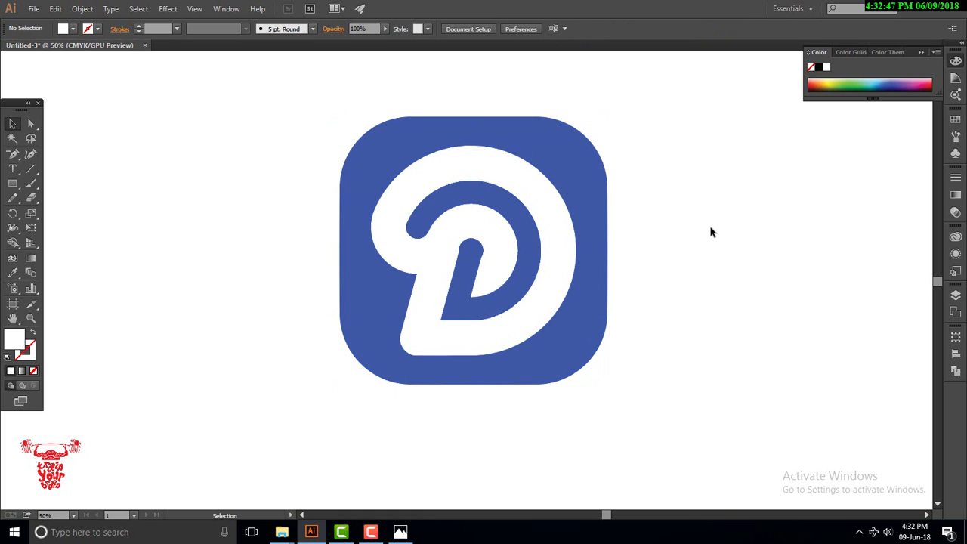
- Duplicate the blue rounded square in place, directly in front of the original
click(550, 151)
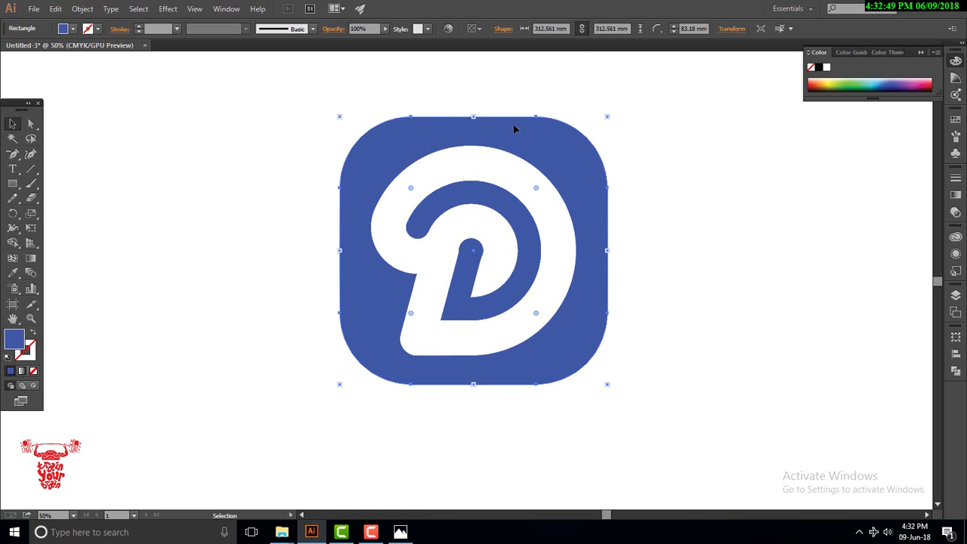
click(82, 9)
click(417, 119)
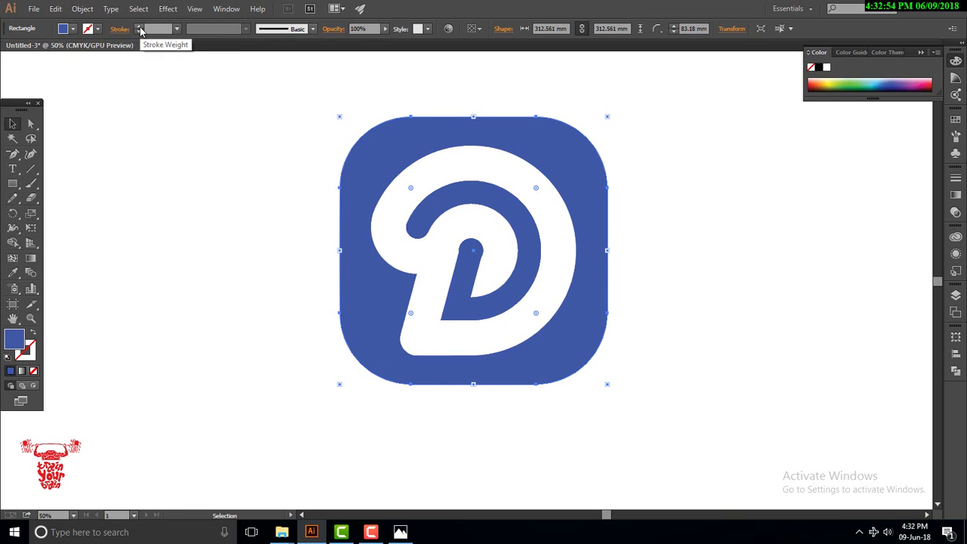
key(ctrl+c)
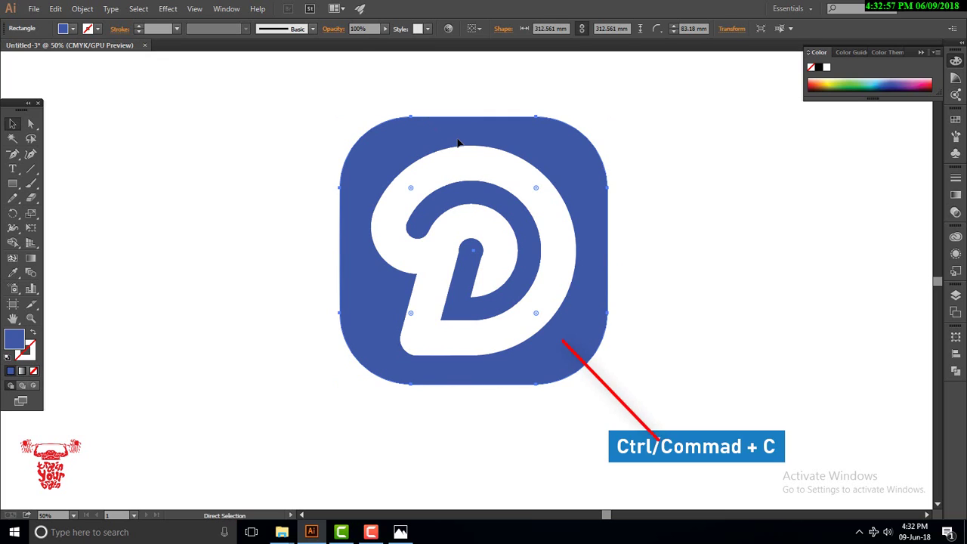
key(ctrl+f)
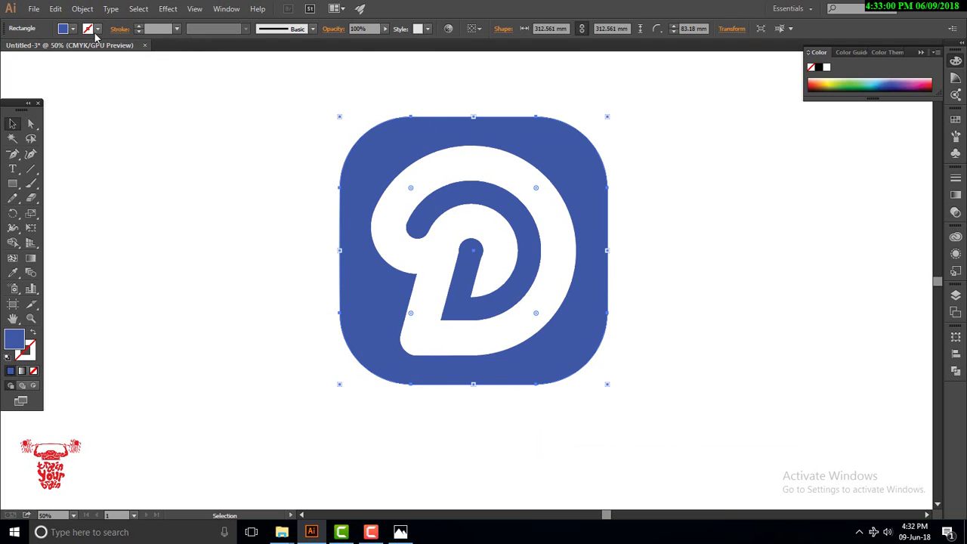
- Give the copy a thick 37 pt black stroke and expand its fill and stroke
click(139, 28)
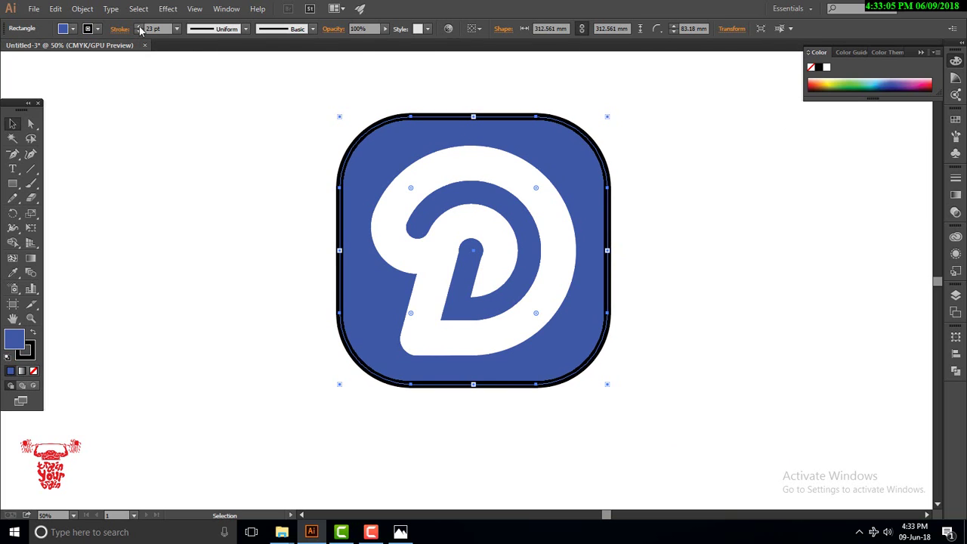
click(139, 28)
click(82, 8)
click(188, 151)
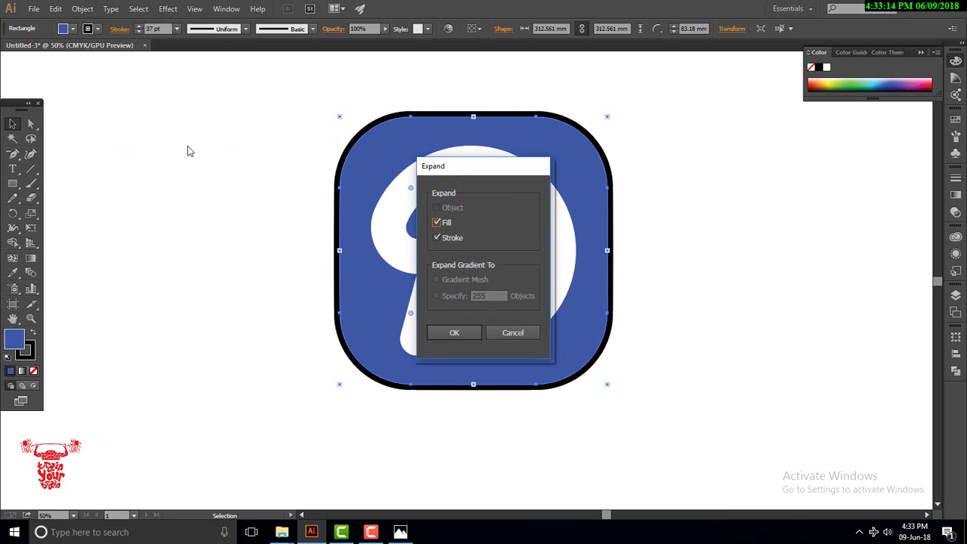
click(453, 330)
click(487, 112)
- Fill the expanded outline with a dark maroon colour
click(587, 112)
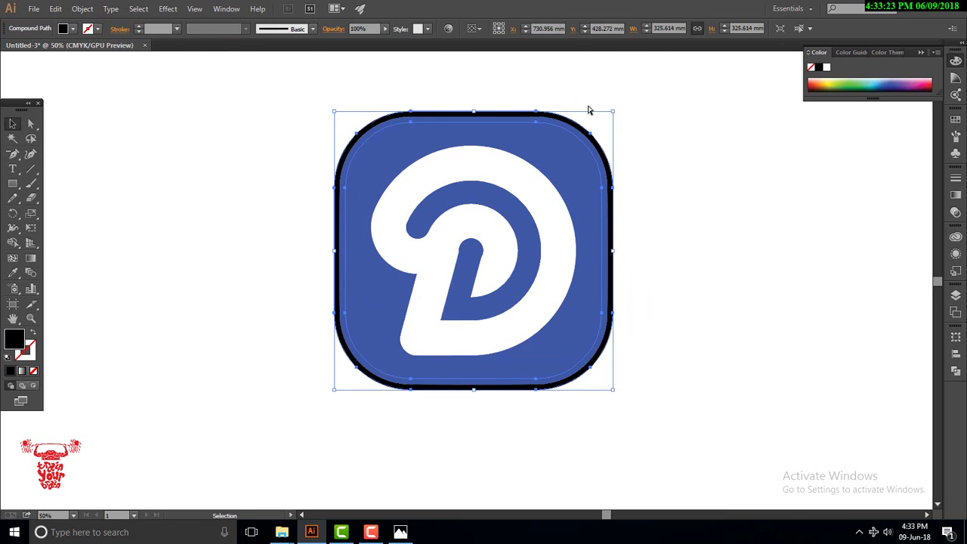
double_click(15, 342)
click(408, 272)
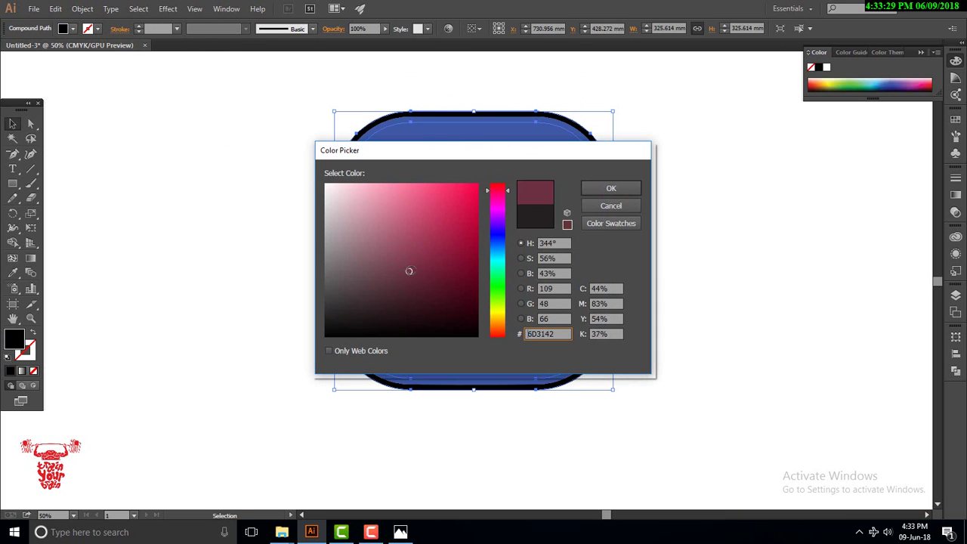
click(611, 190)
- Apply a gradient to the outline with several extra stops for metallic bands
key(ctrl+F9)
click(862, 254)
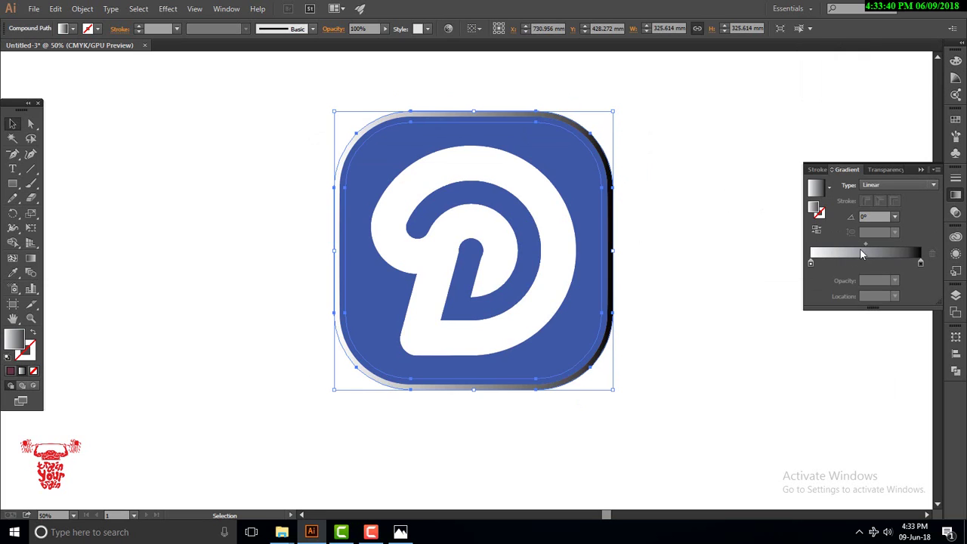
click(905, 262)
click(849, 263)
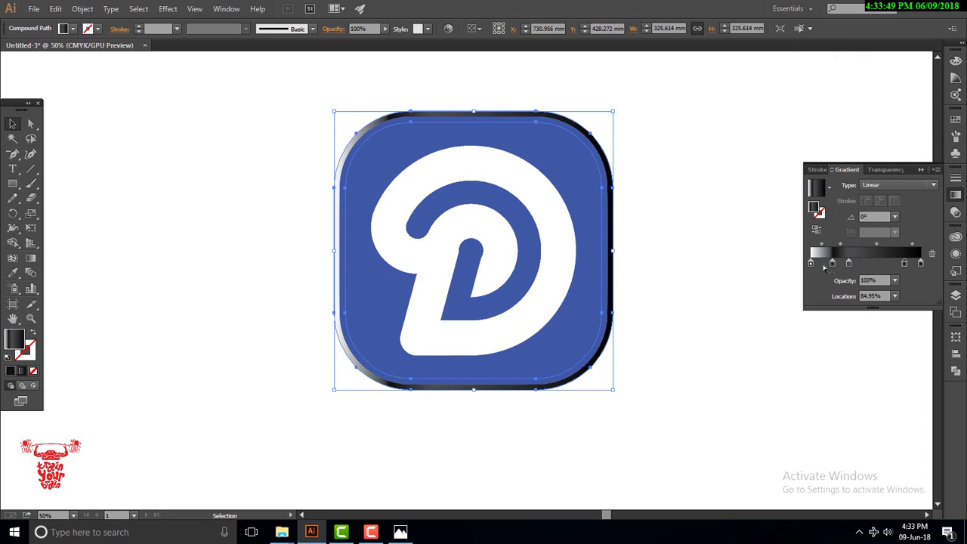
click(823, 263)
click(862, 263)
click(835, 263)
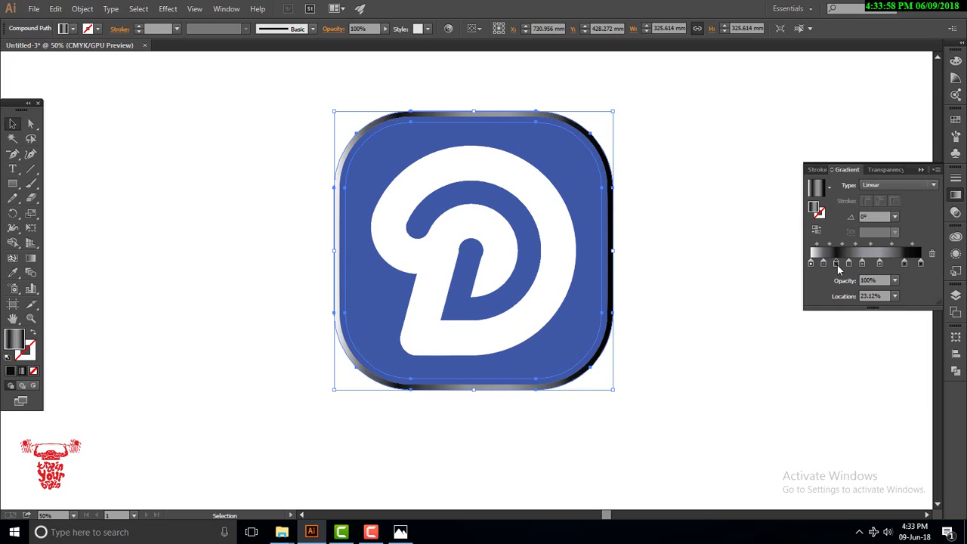
- Try a radial gradient on the rim, then revert it to linear
click(907, 184)
click(889, 209)
click(887, 169)
click(955, 195)
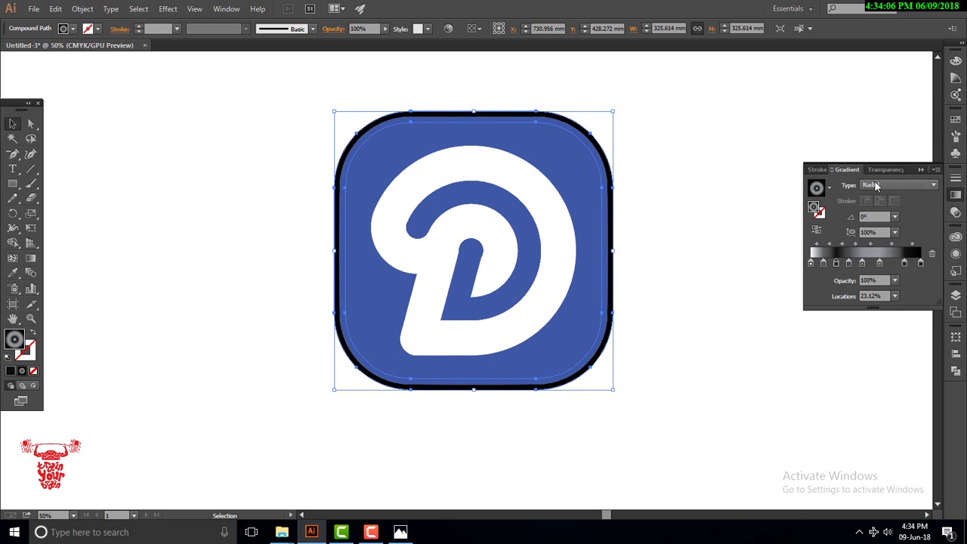
click(956, 195)
key(ctrl+z)
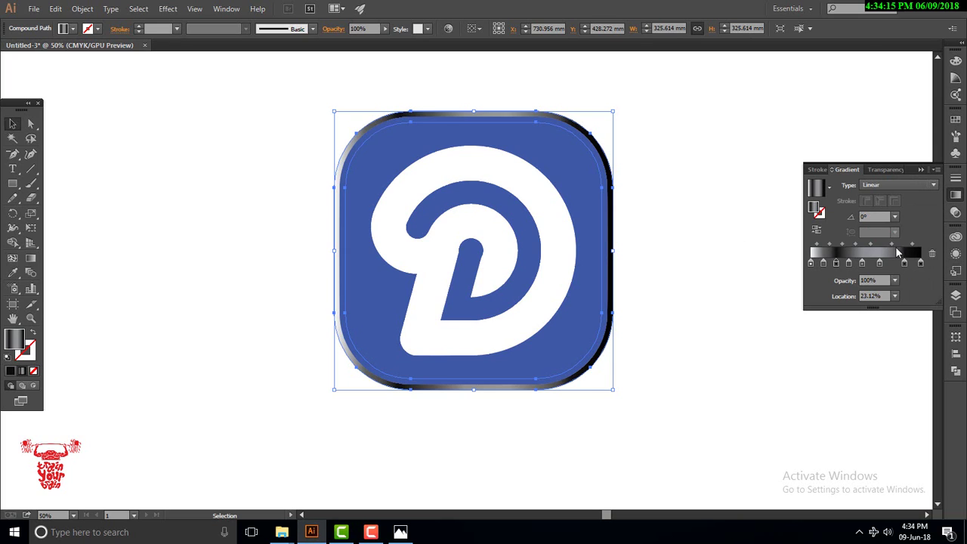
text(12)
key(Return)
click(718, 297)
- Select the blue rounded square and bring up its gradient settings
drag(569, 151, 813, 254)
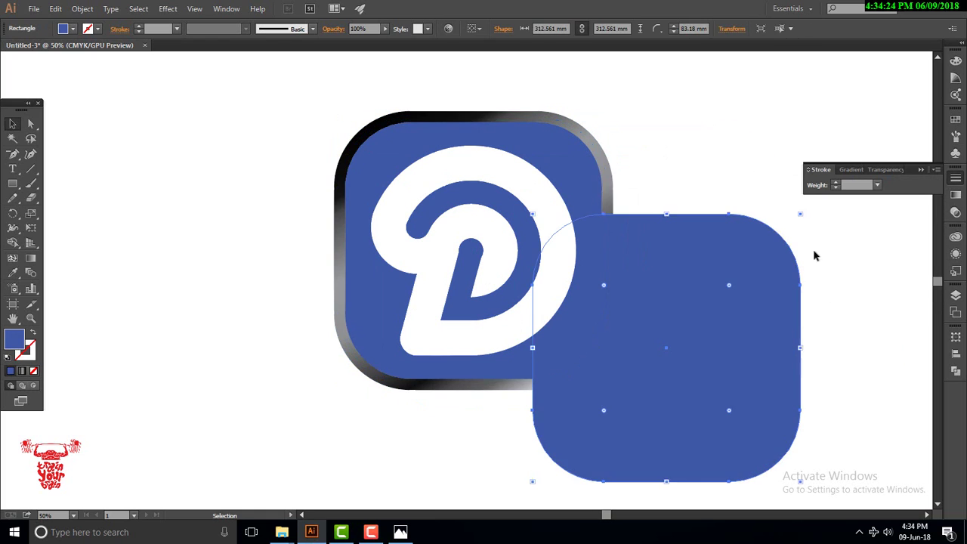
key(ctrl+z)
click(718, 218)
click(589, 210)
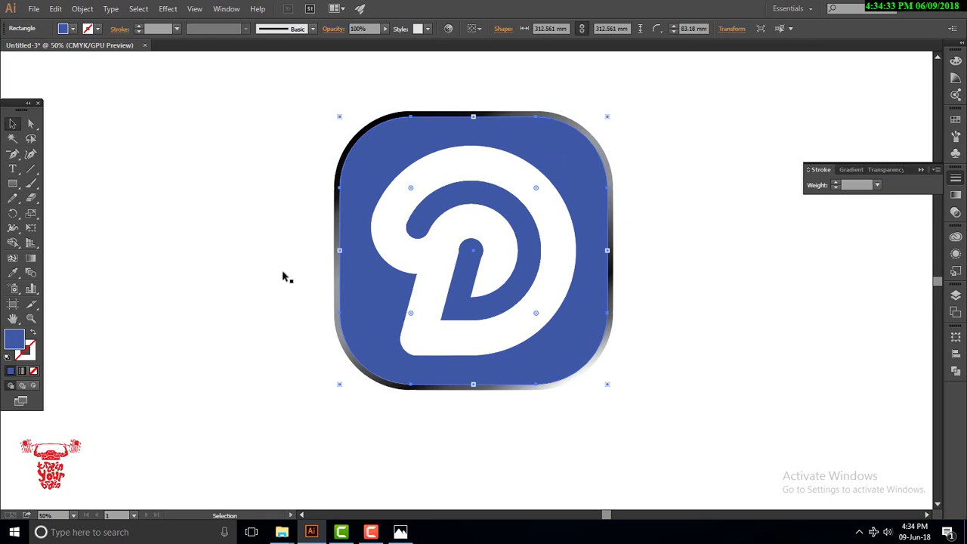
key(g)
click(847, 170)
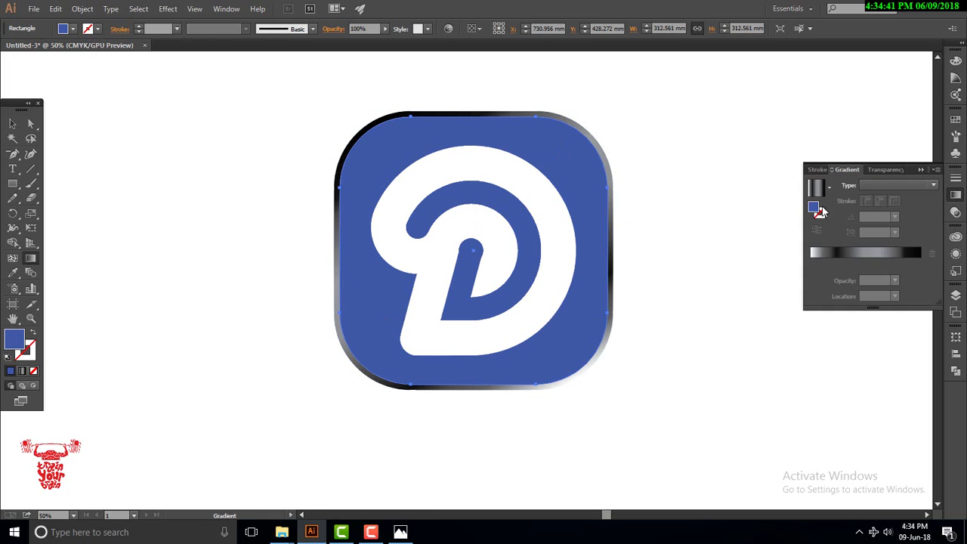
click(12, 123)
- Try a blue-to-white preset gradient on the square with a darker blue end
click(829, 186)
click(755, 250)
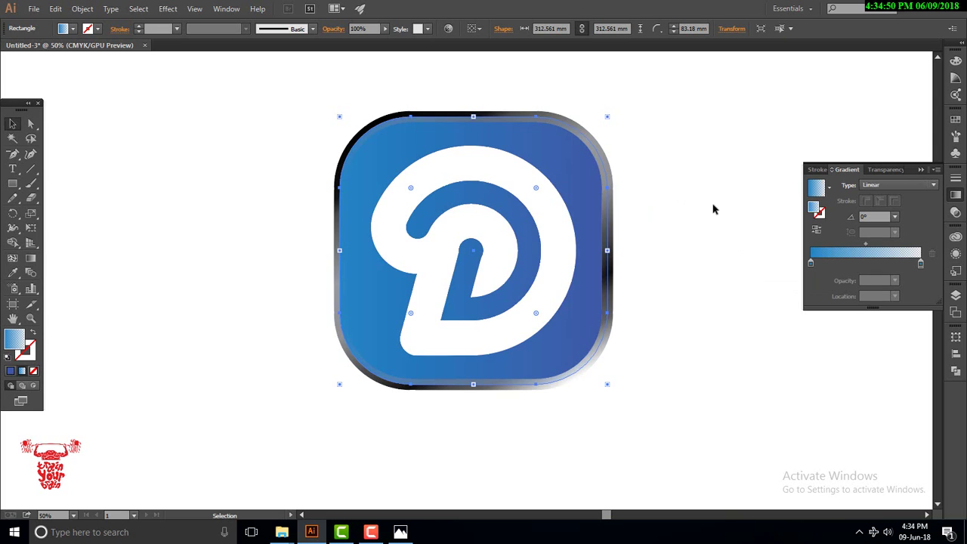
key(ctrl+z)
click(544, 151)
double_click(920, 263)
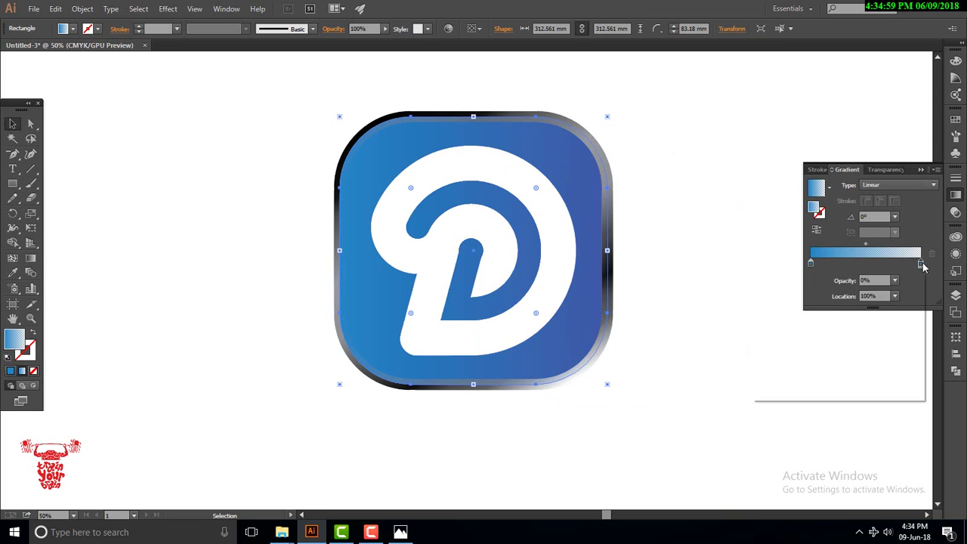
click(834, 308)
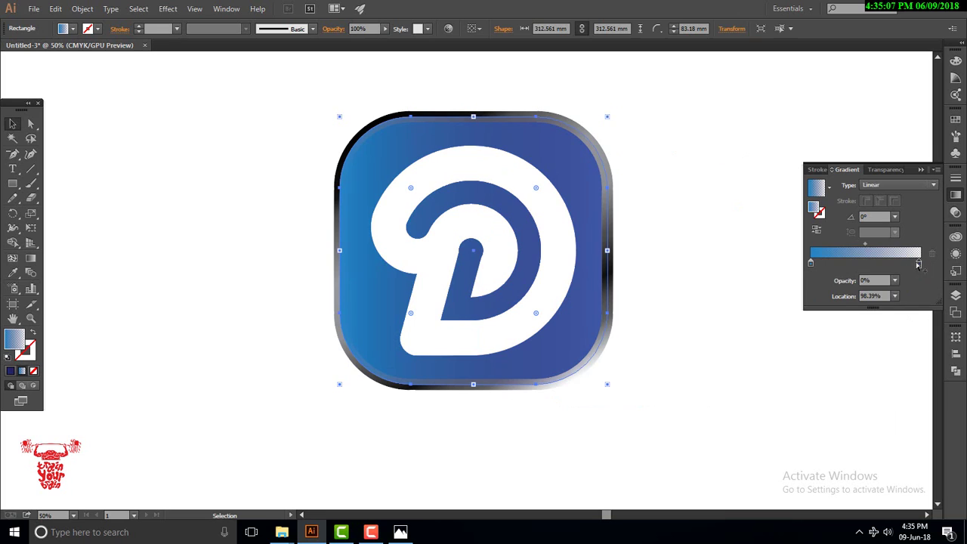
- Apply a white-to-black gradient, then recolour its stops navy and magenta-purple
click(829, 186)
click(736, 198)
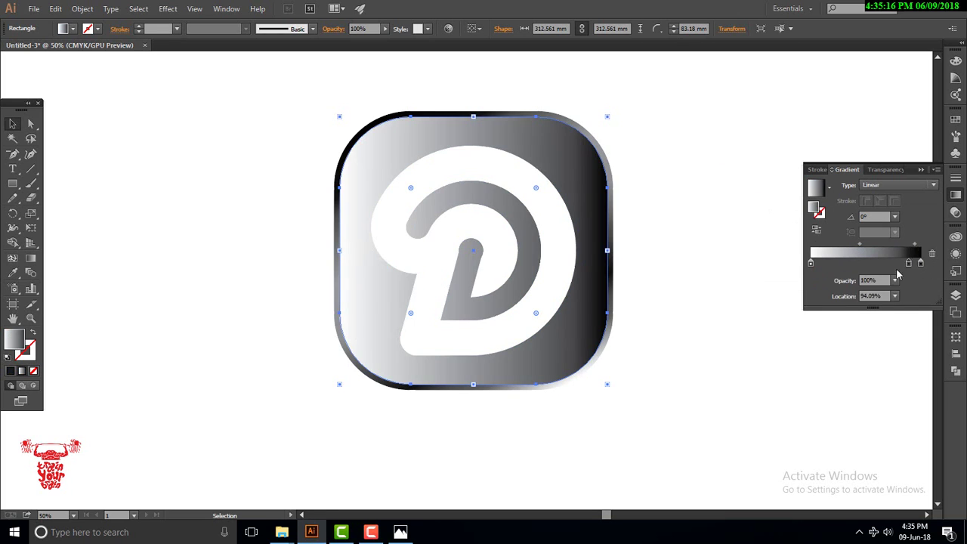
double_click(920, 263)
click(848, 310)
double_click(810, 263)
click(856, 310)
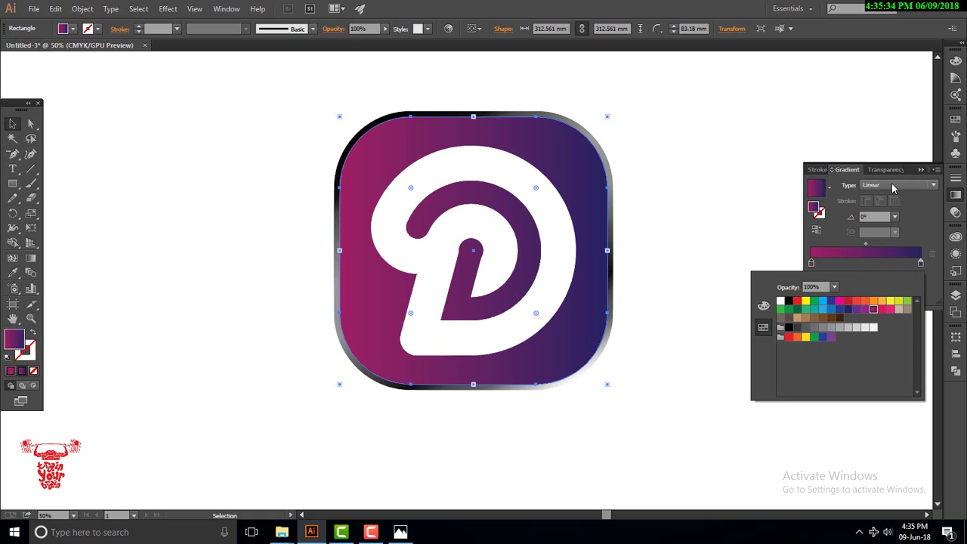
click(895, 214)
- Set the gradient angle to -180° so it runs horizontally navy to magenta
click(909, 256)
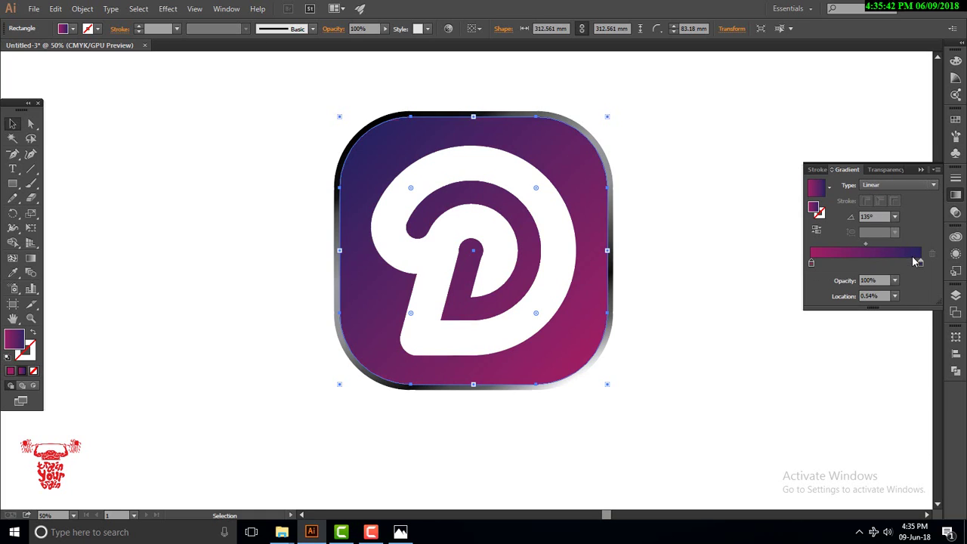
click(896, 218)
click(910, 448)
click(237, 186)
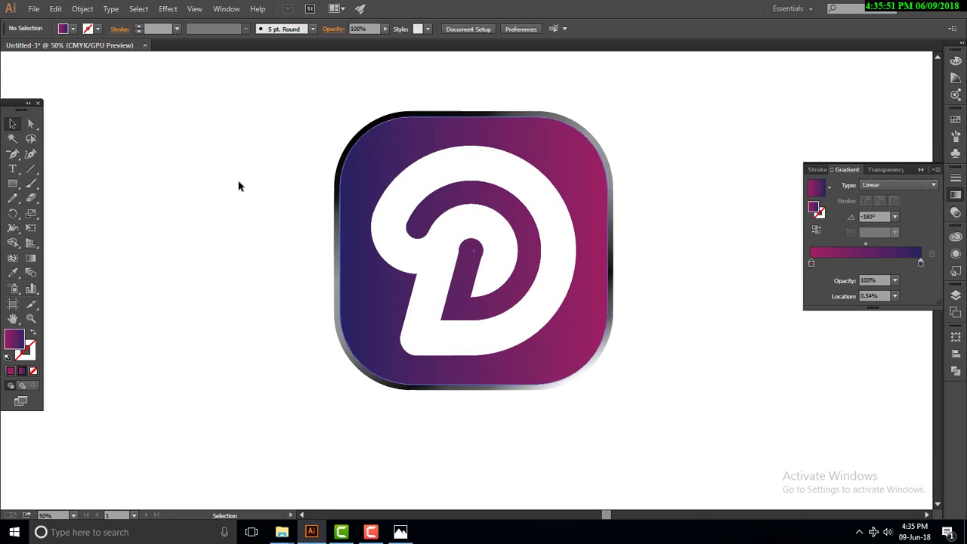
key(ctrl+a)
drag(586, 328, 493, 335)
click(662, 323)
- Add the text 'darpan' below the icon and scale it up
key(ctrl+a)
key(ctrl+minus)
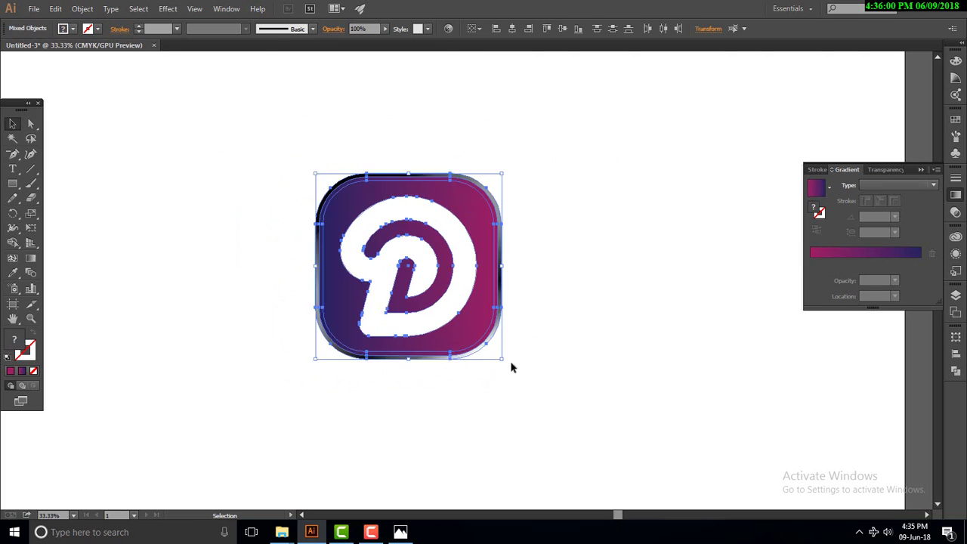
click(391, 307)
key(t)
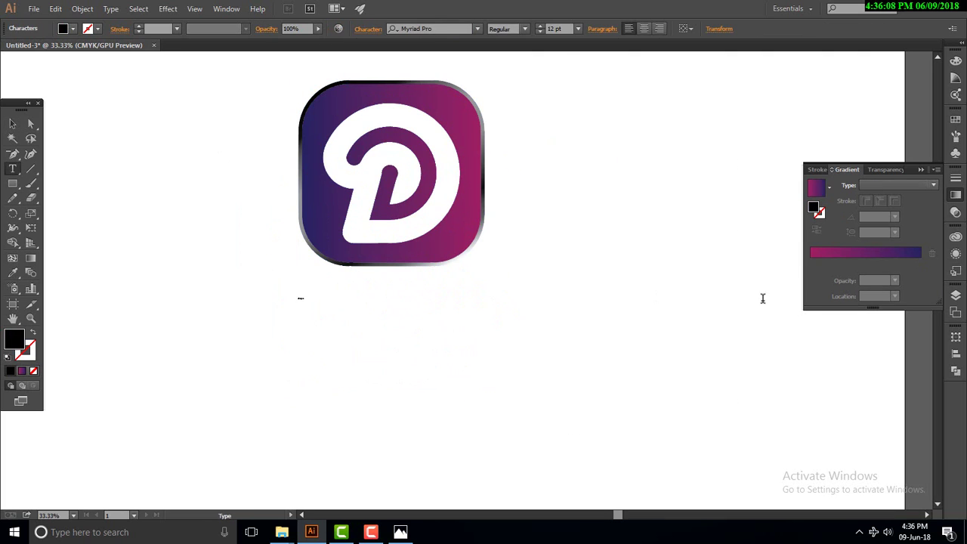
click(12, 120)
click(302, 298)
mouse_move(305, 300)
mouse_down()
mouse_move(473, 393)
mouse_move(462, 297)
mouse_up()
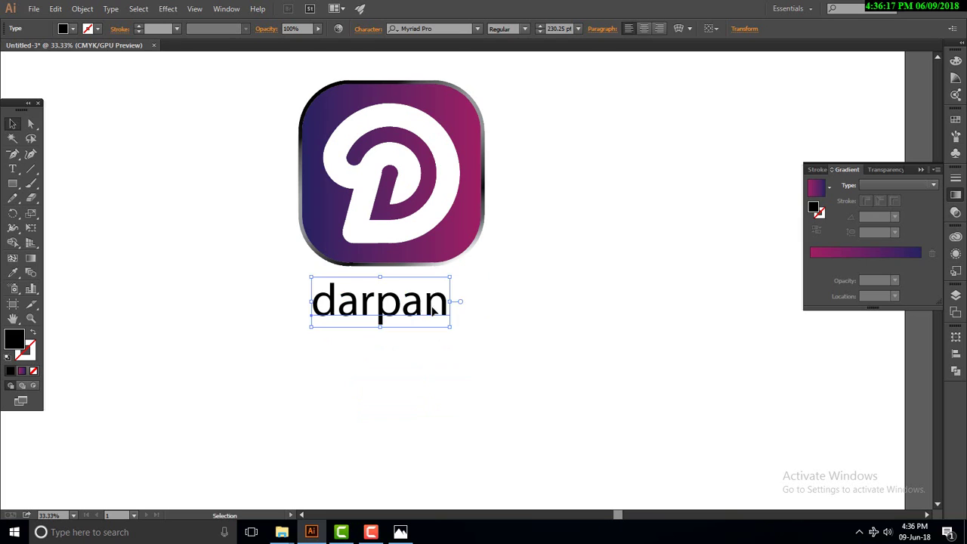
- Change the text to UPPERCASE and set it in DIN OT Bold
double_click(378, 300)
click(81, 9)
click(302, 194)
click(423, 29)
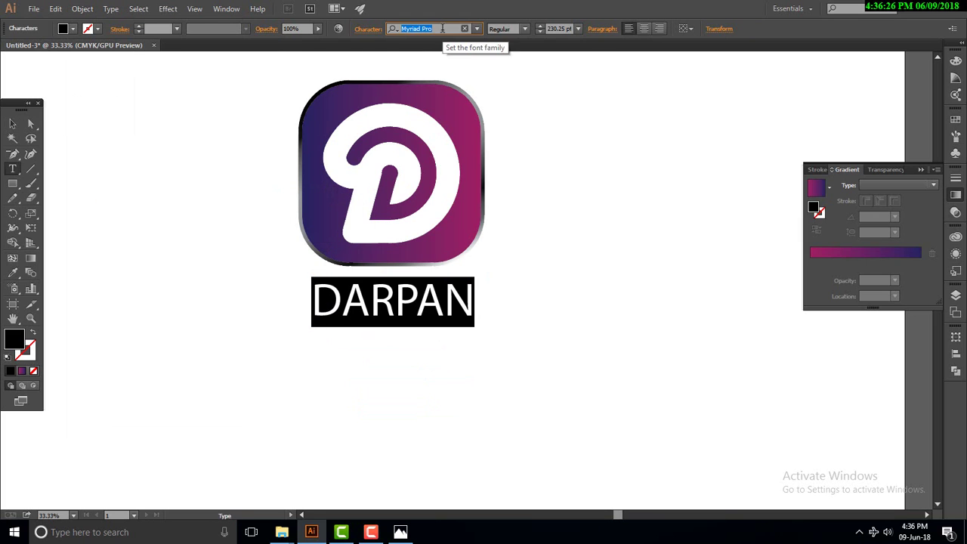
text(DIN)
click(562, 101)
key(Escape)
click(624, 302)
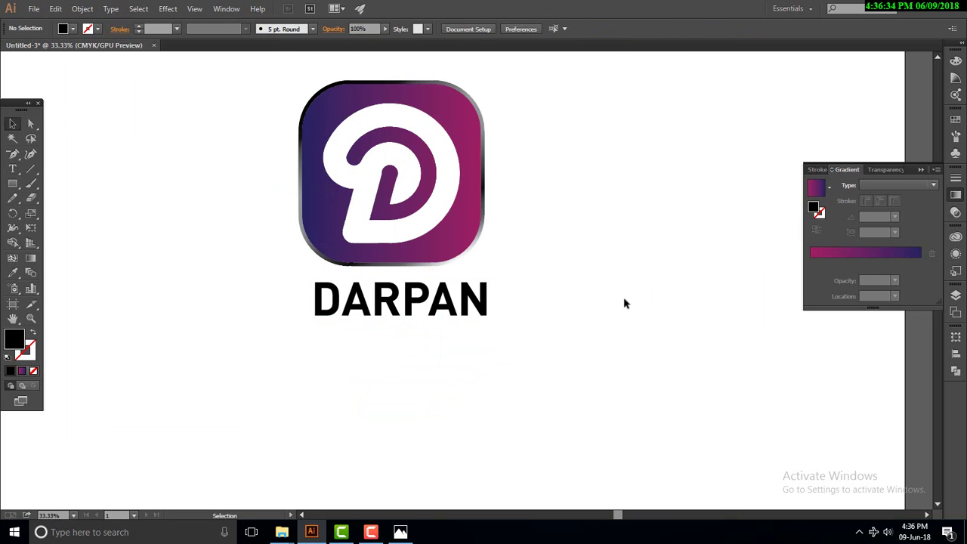
- Centre DARPAN under the icon and fill it with #32064F
drag(482, 313, 477, 314)
double_click(13, 340)
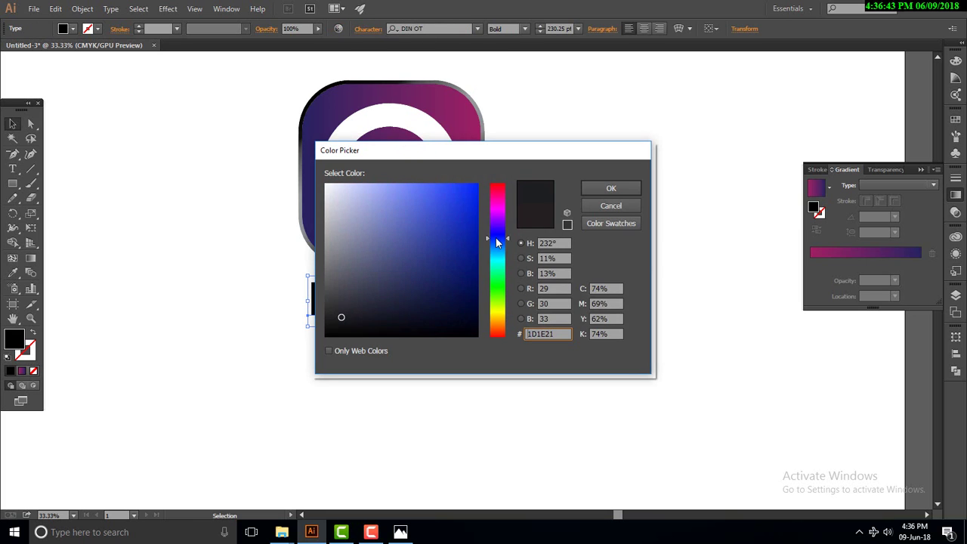
text(32064F)
click(610, 189)
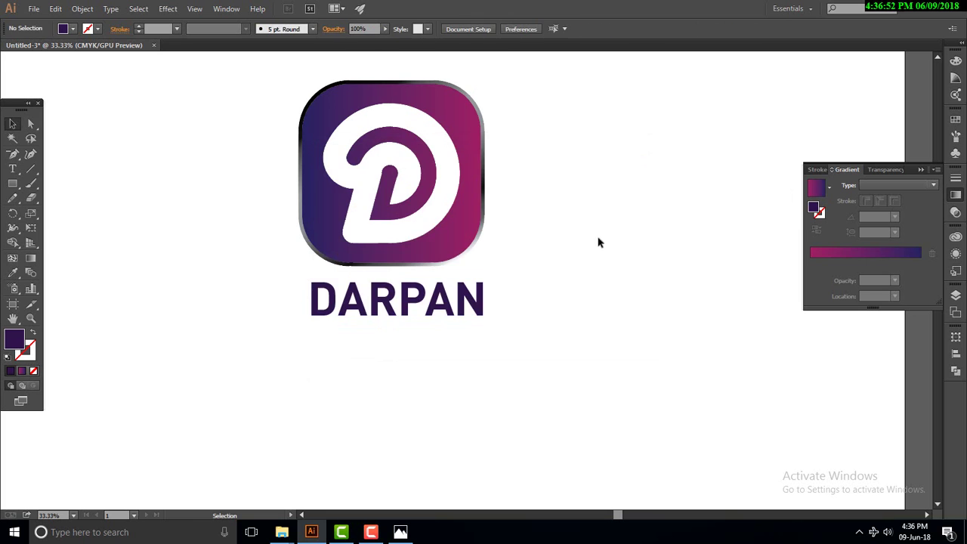
key(ctrl+minus)
key(ctrl+a)
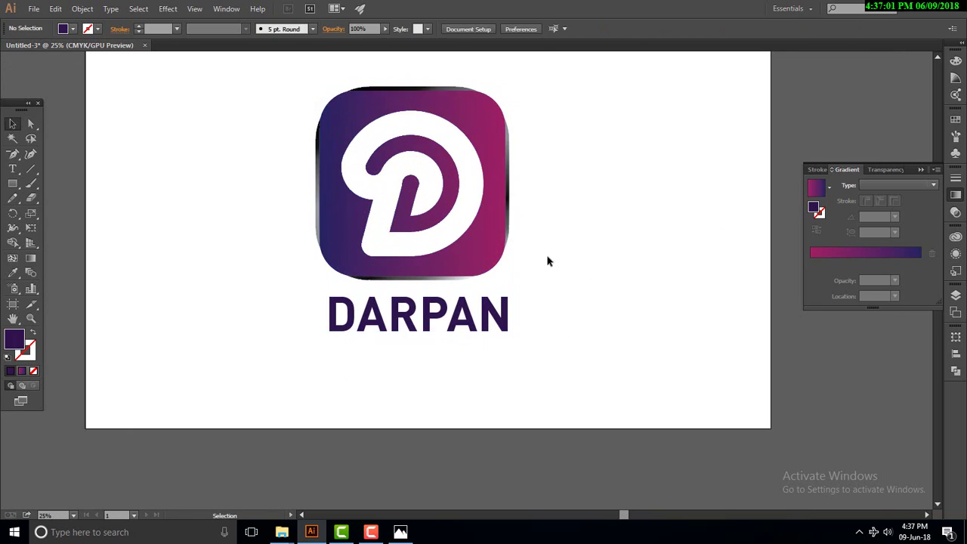